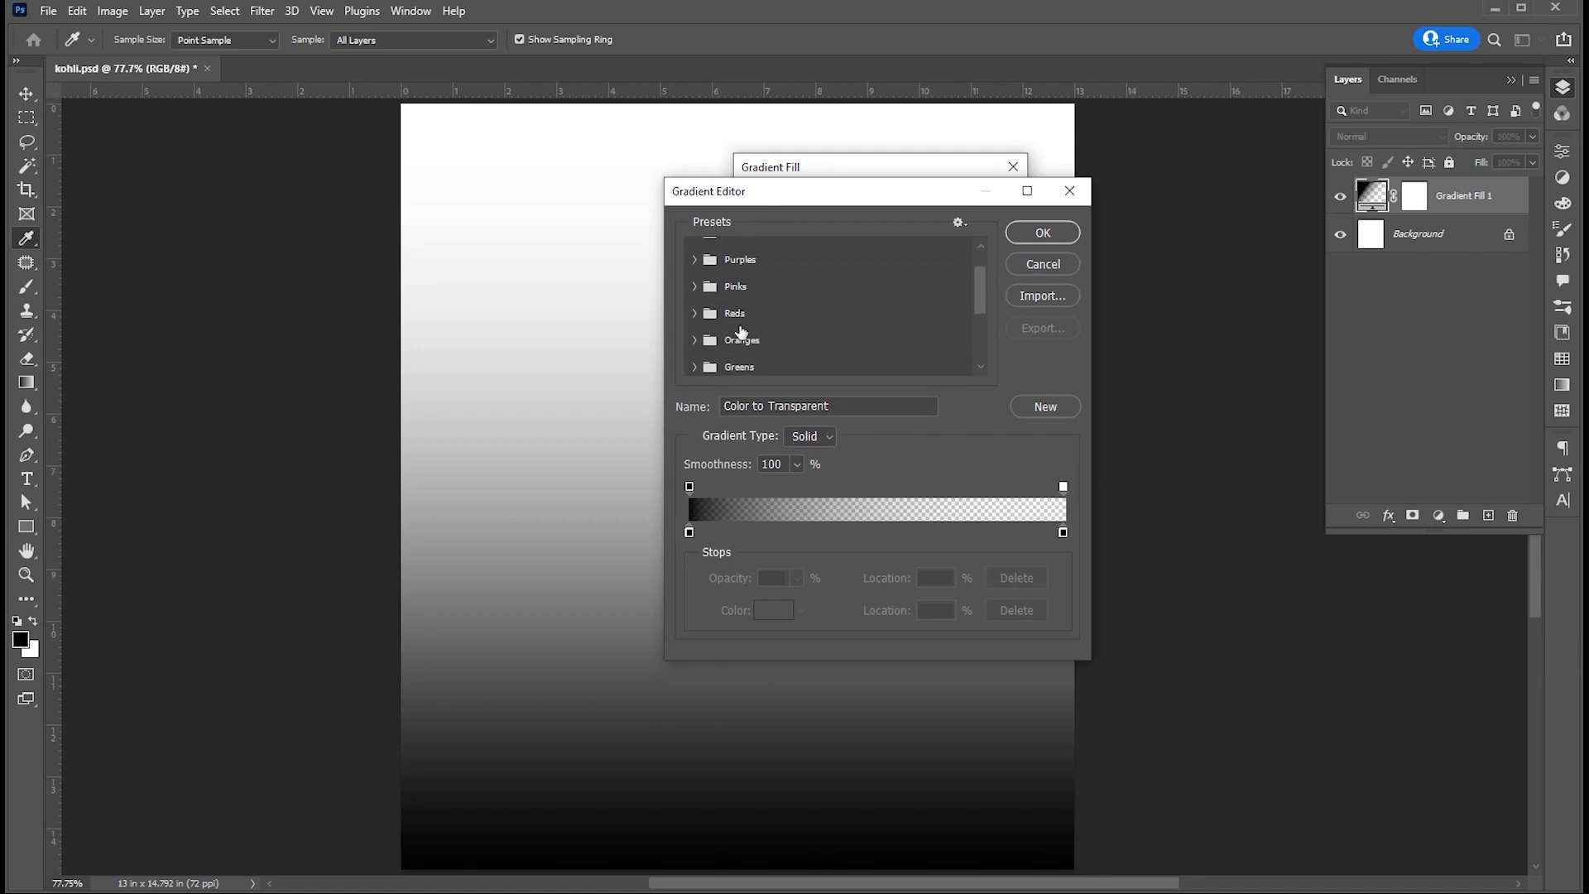
Step: Apply the Cloud_01 preset from the Cloud gradients to the gradient fill and lock the Gradient Fill 1 layer
scroll(742, 339, "down", 1)
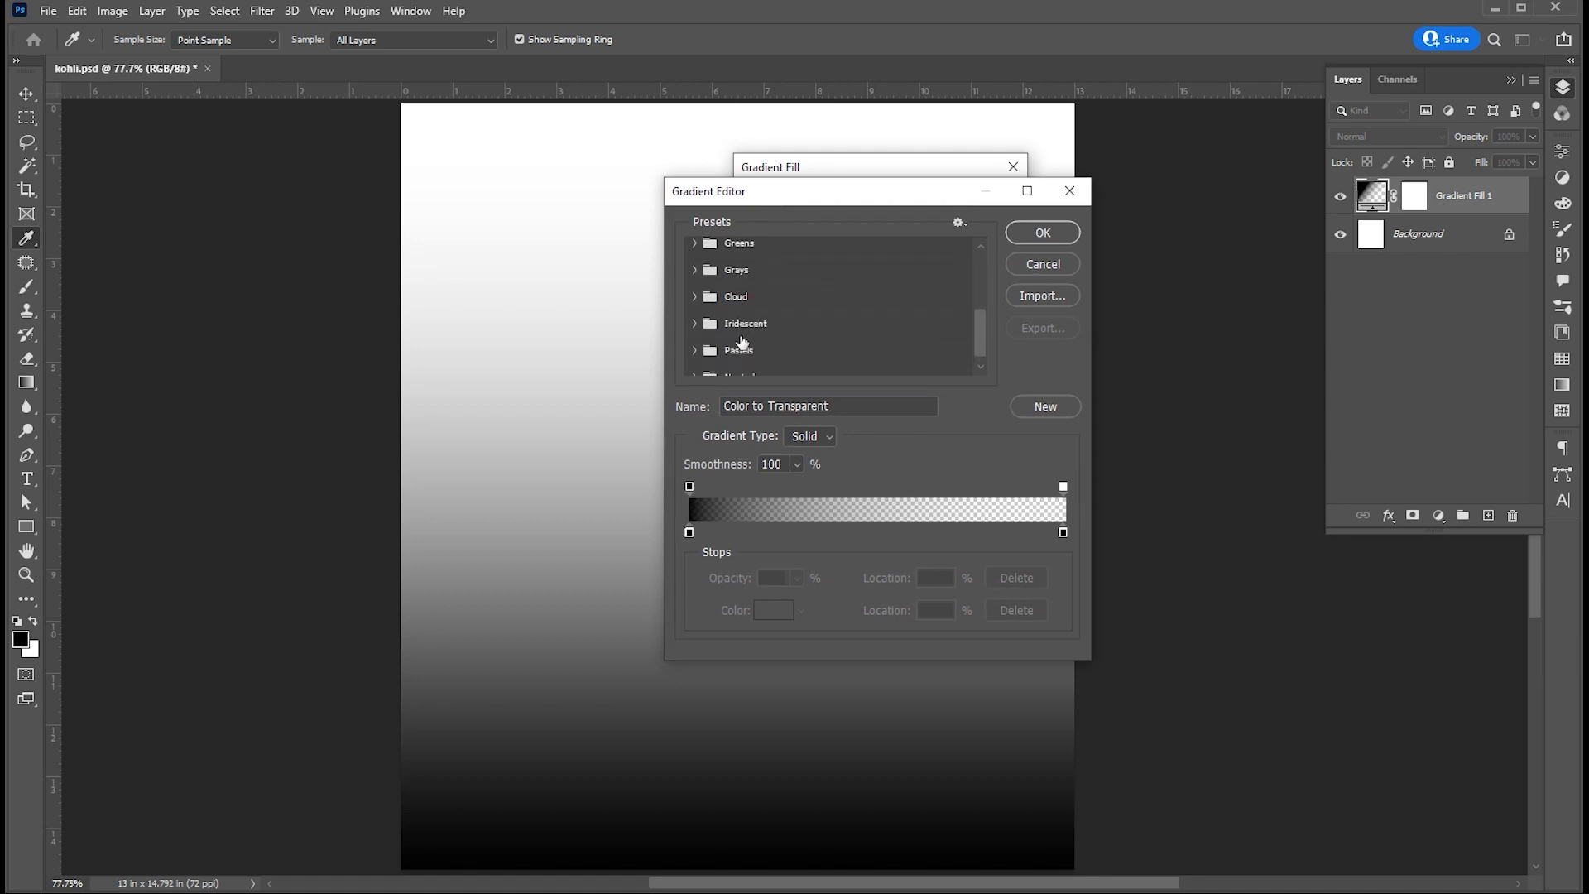
left_click(697, 296)
left_click(718, 329)
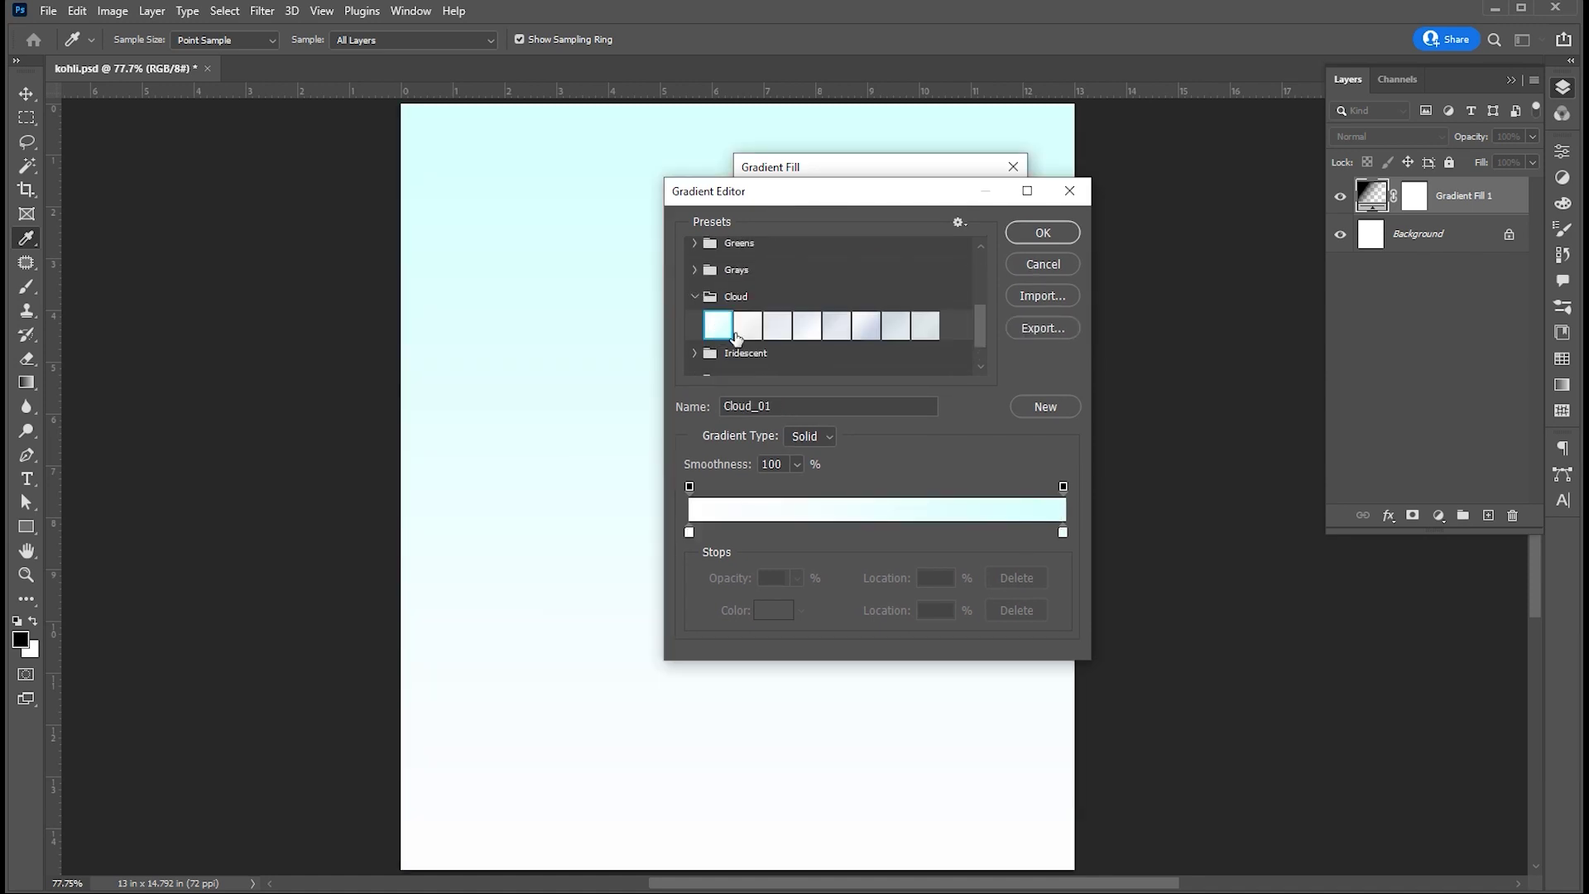
left_click(1041, 238)
left_click(992, 206)
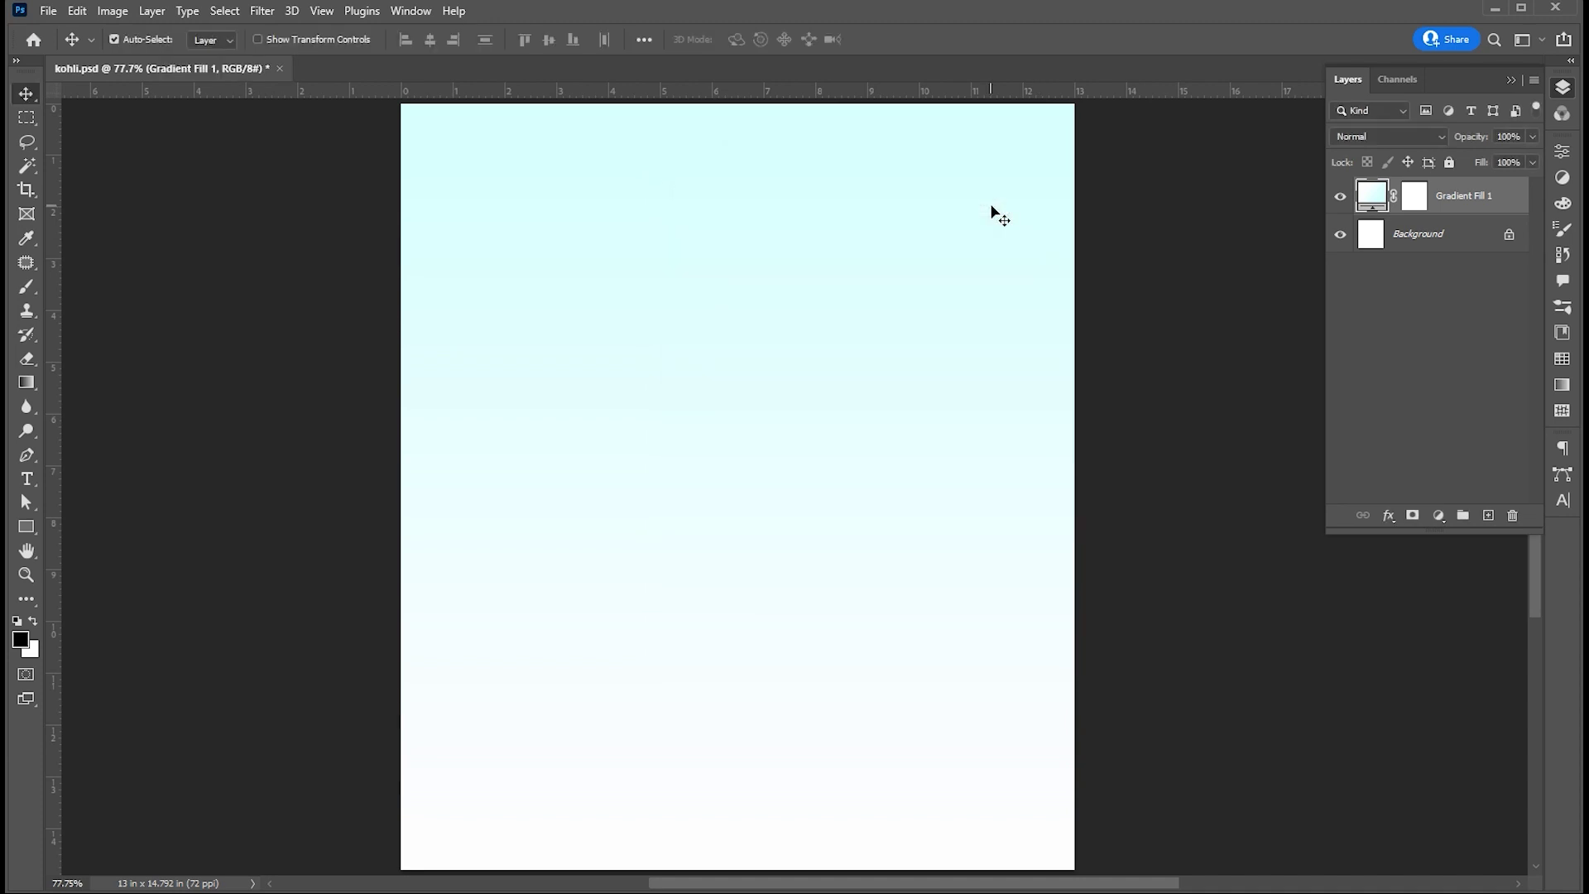
left_click(1449, 162)
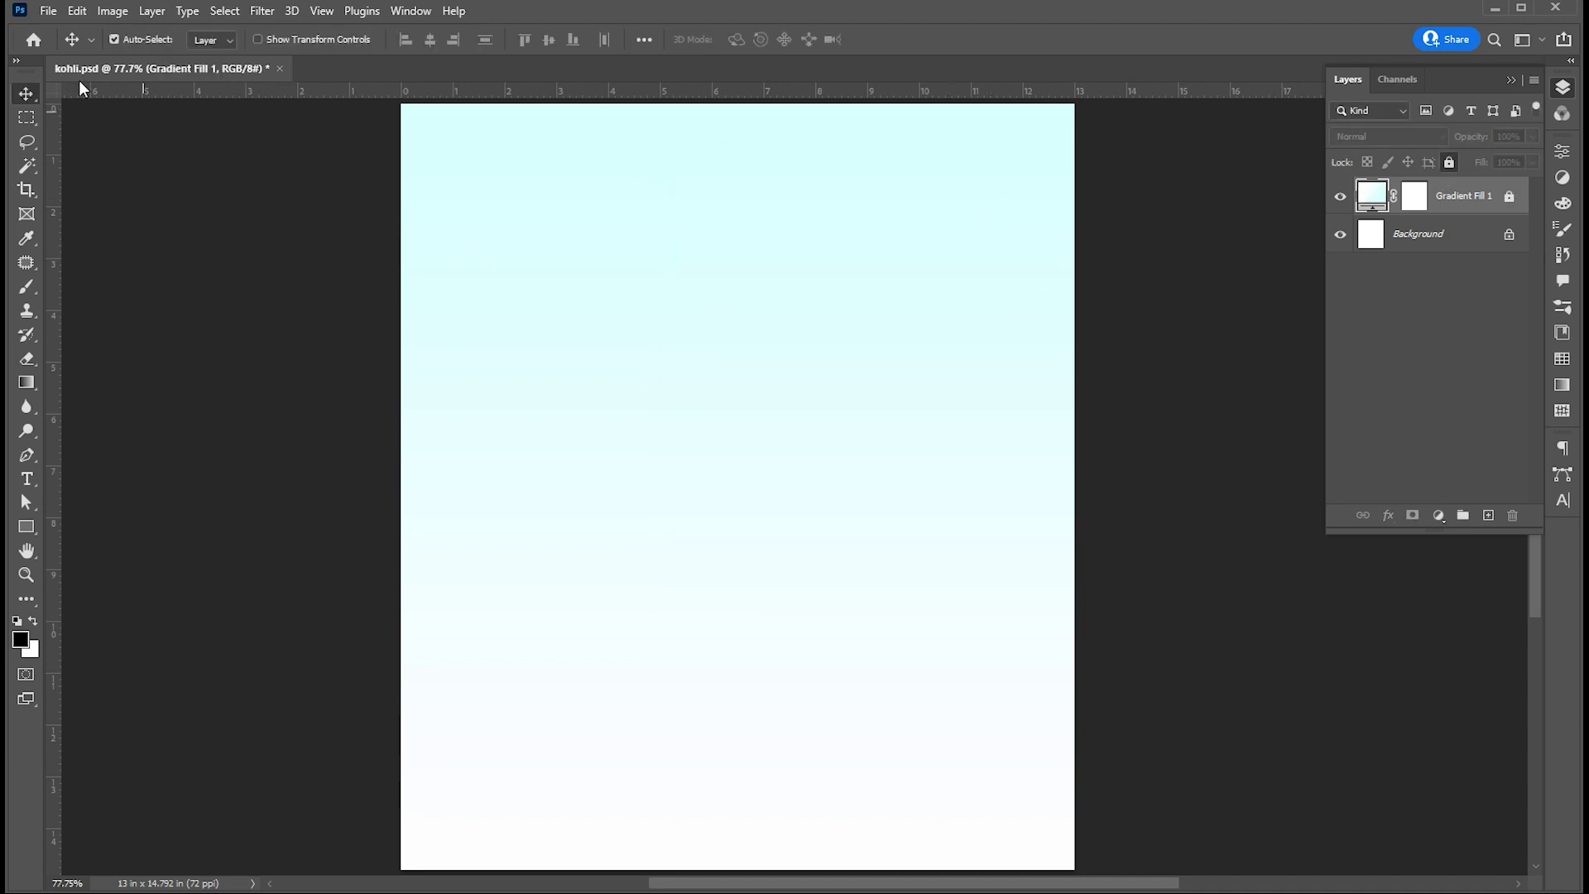
left_click(50, 12)
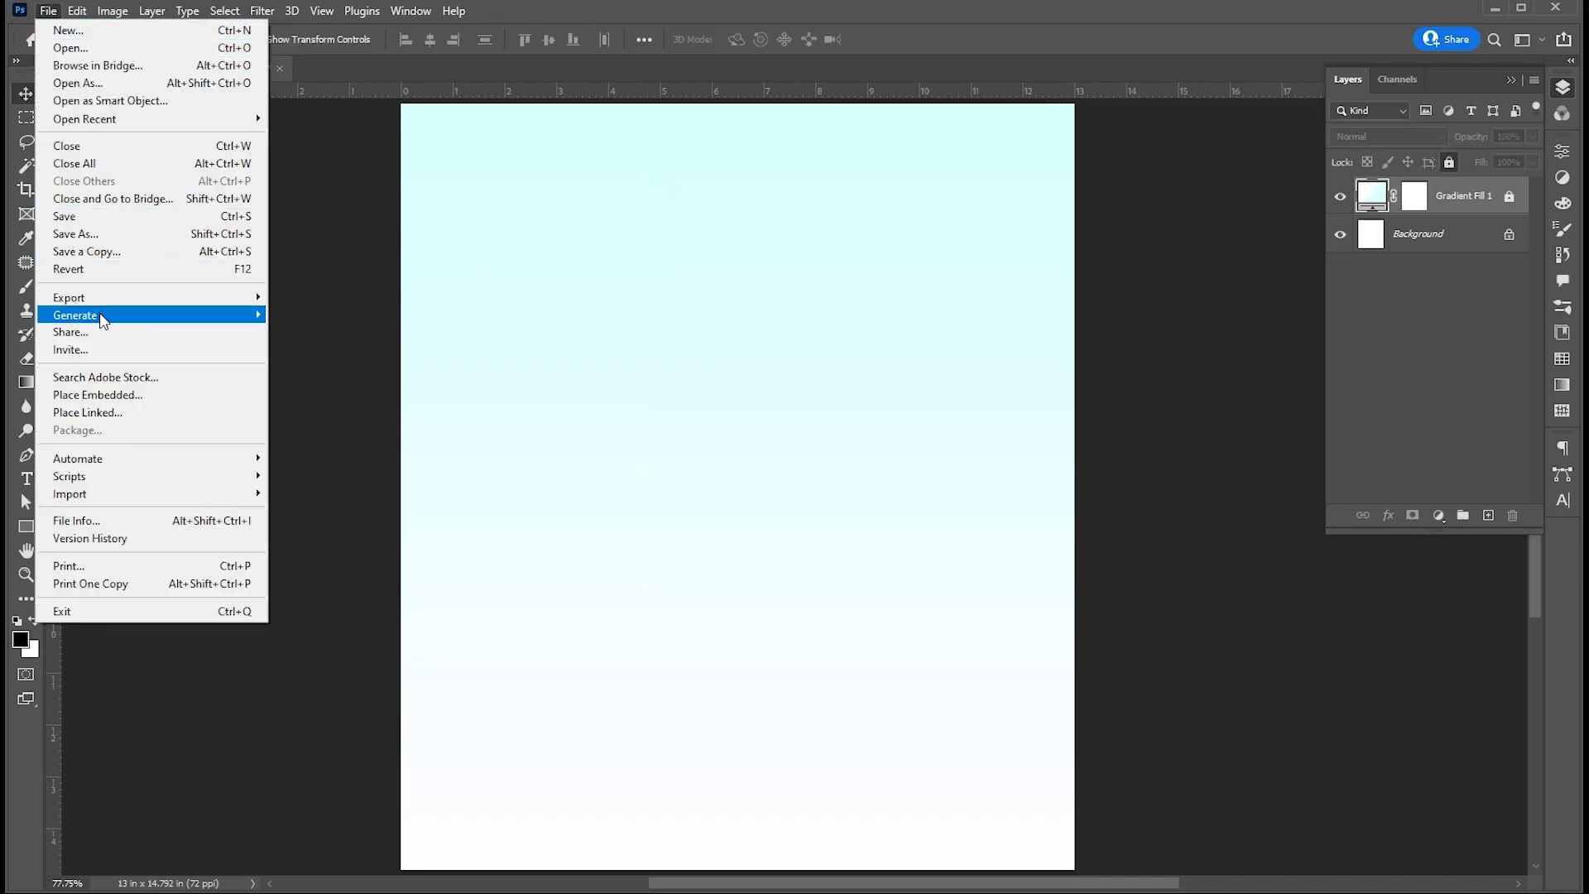
left_click(93, 396)
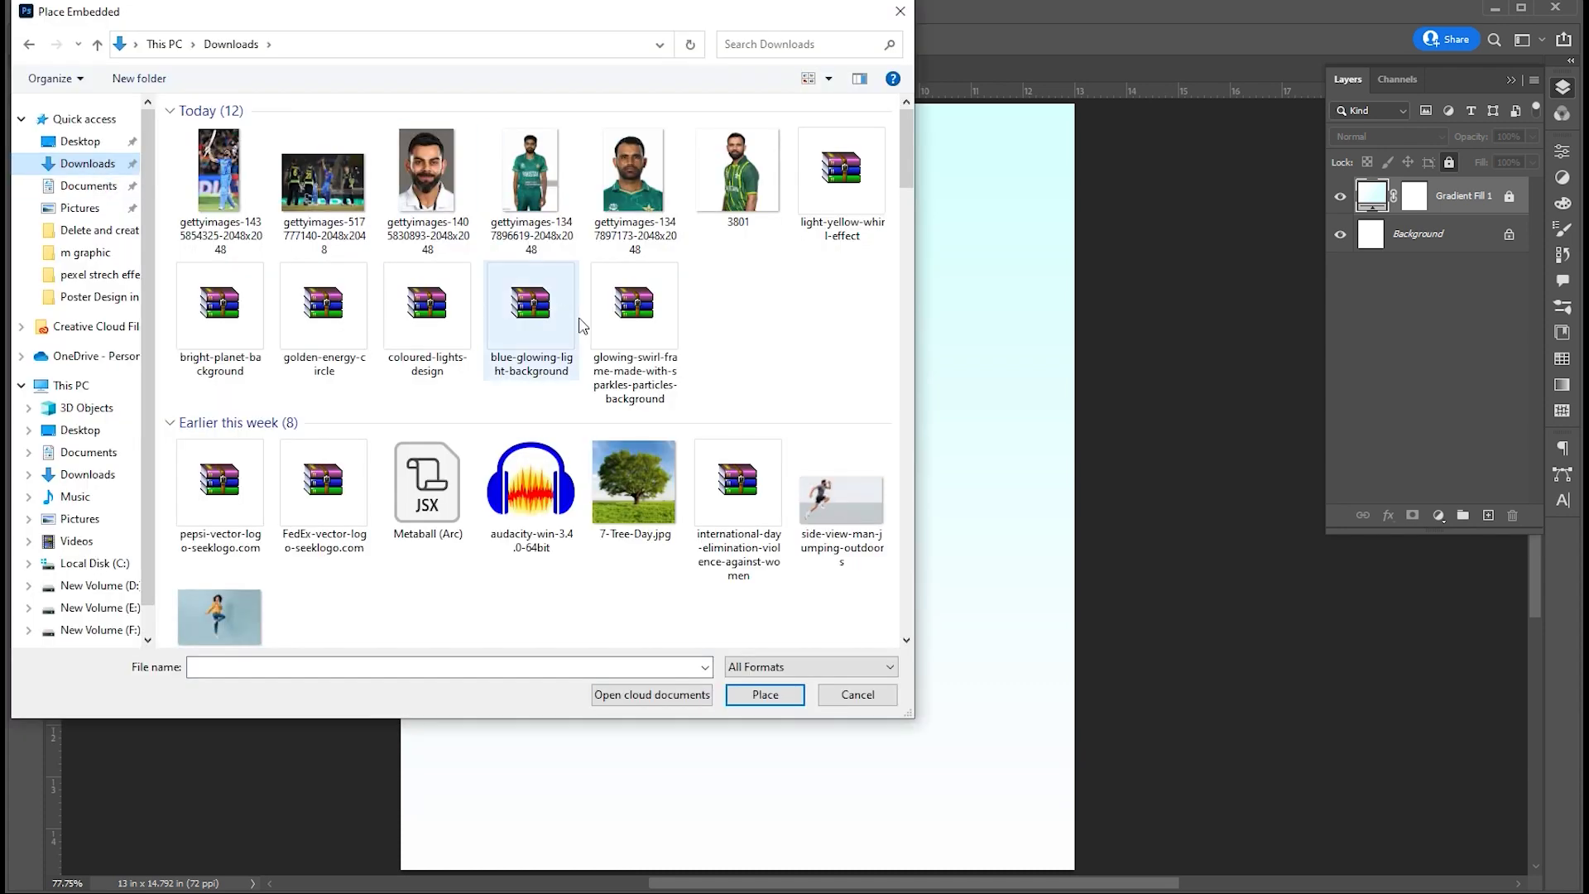
left_click(230, 192)
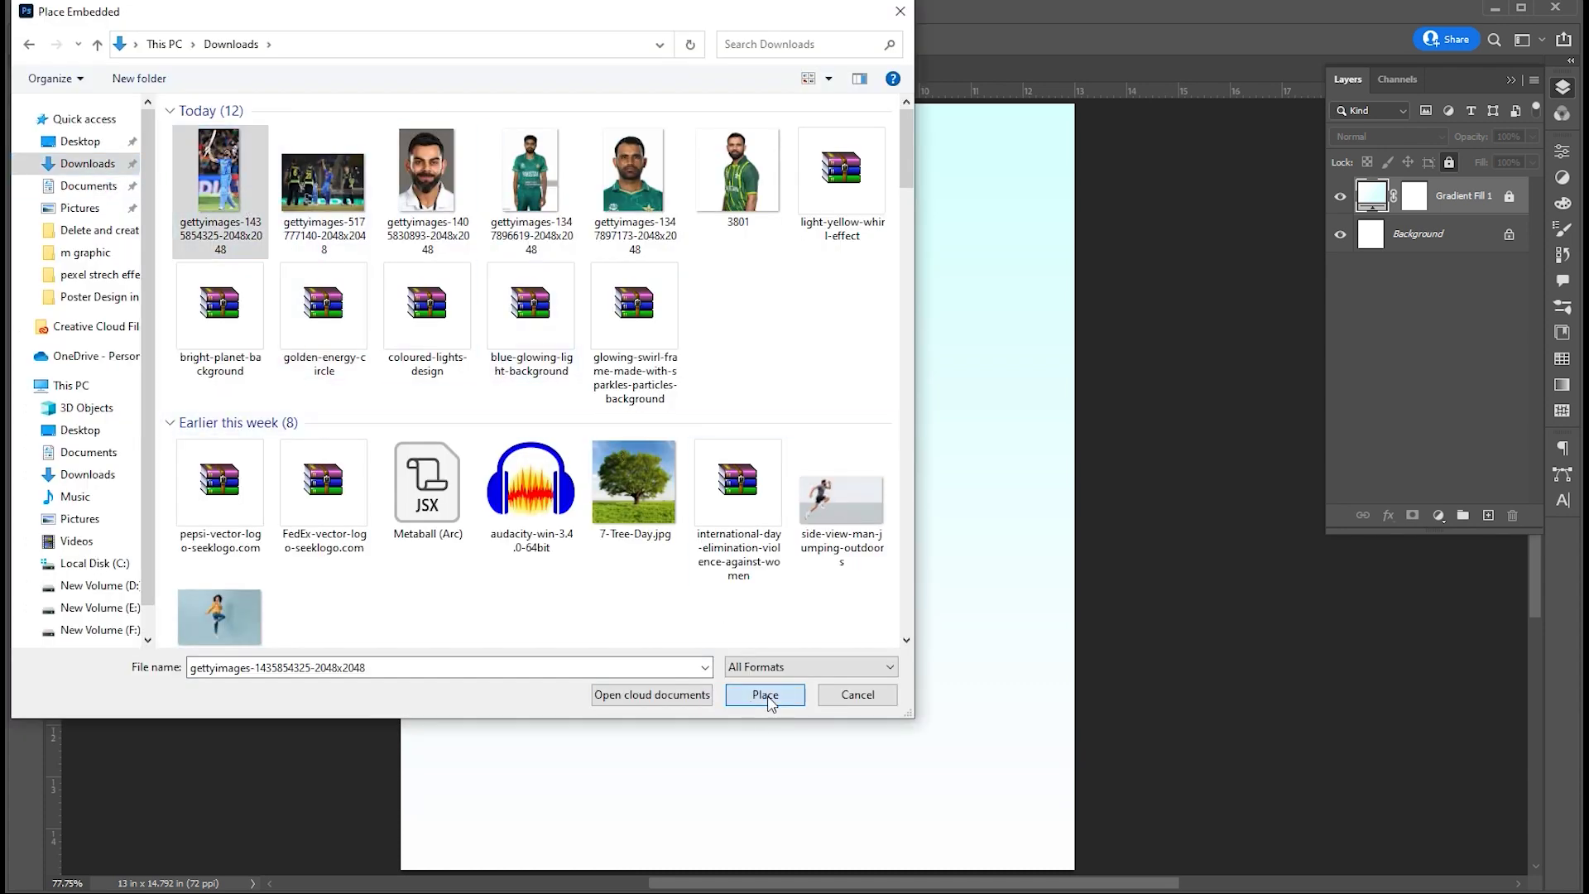
left_click(763, 696)
left_click_drag(796, 367, 1020, 177)
left_click_drag(739, 331, 706, 339)
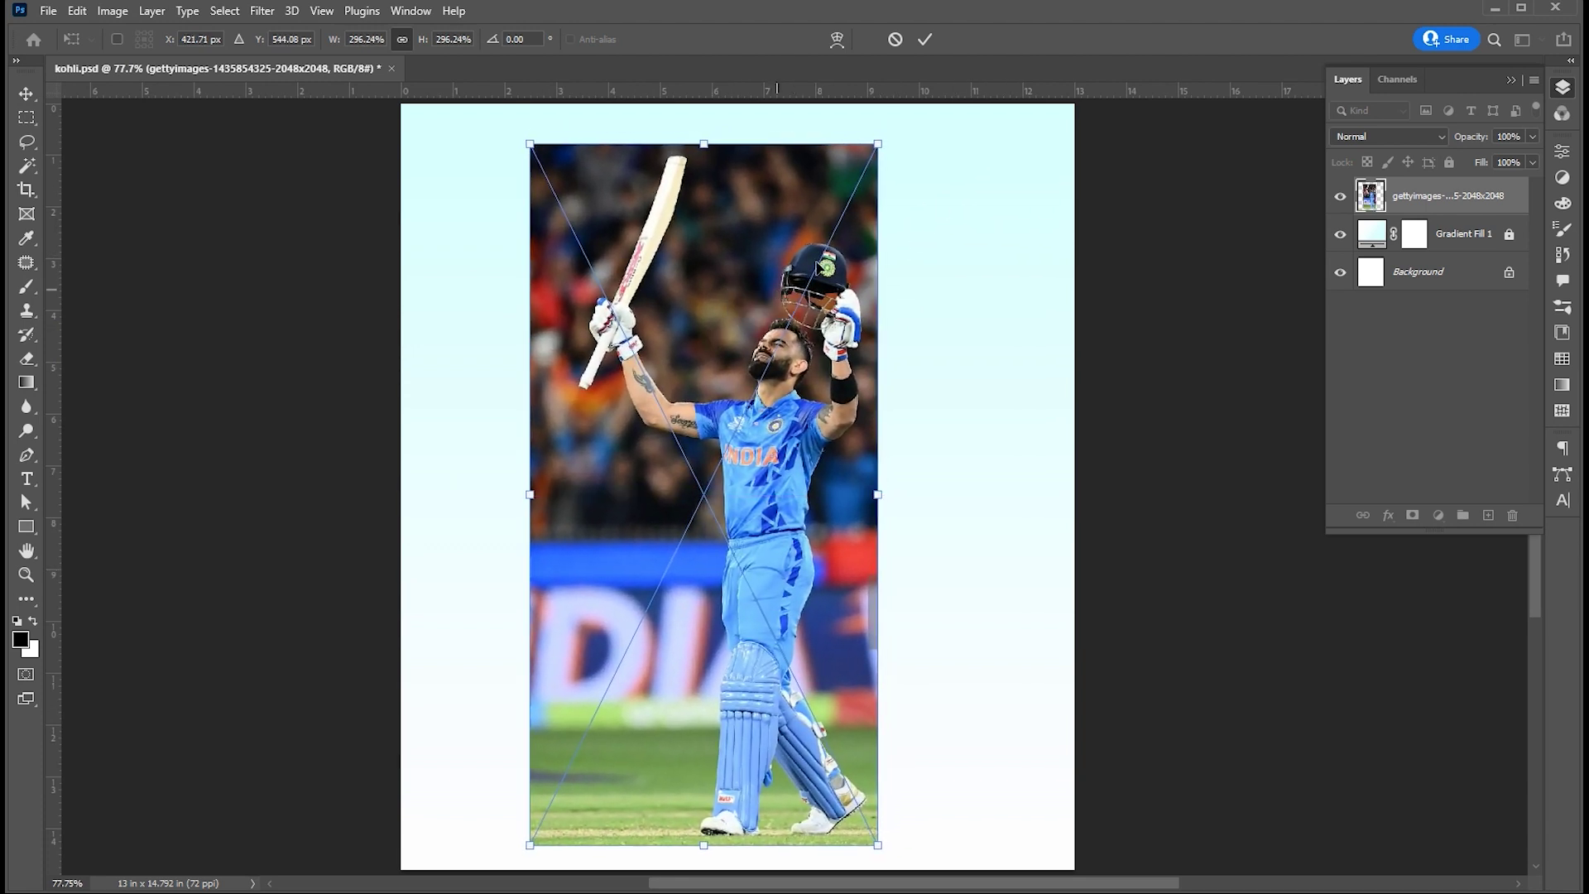
left_click_drag(880, 149, 858, 176)
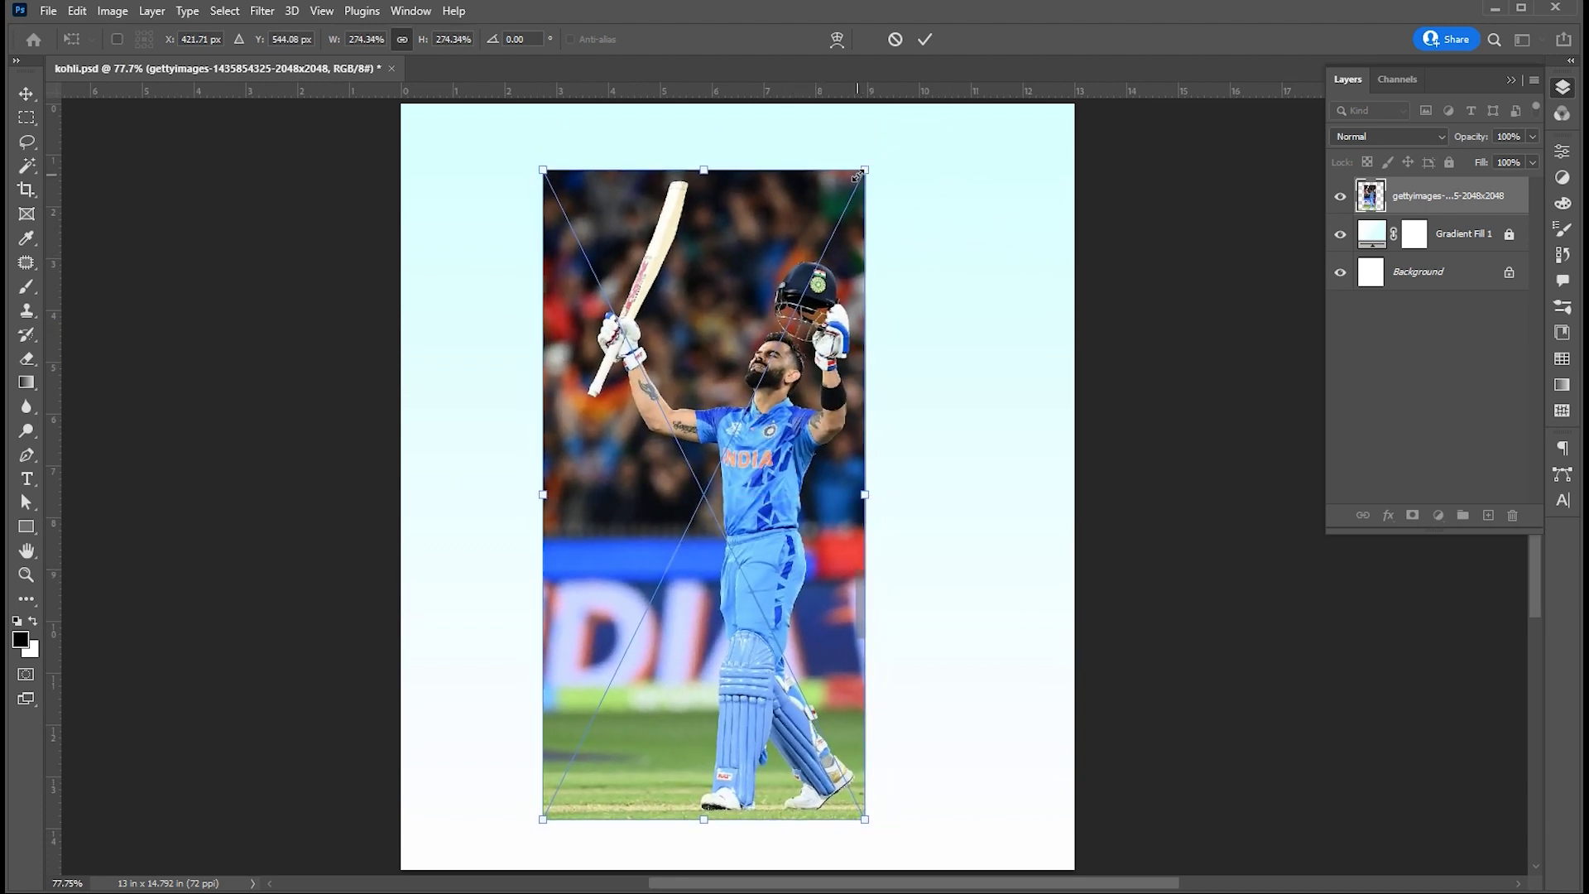
key("Return")
Step: Select the cricketer as the subject, copy him to a new layer, and delete the placed photo layer
left_click(223, 12)
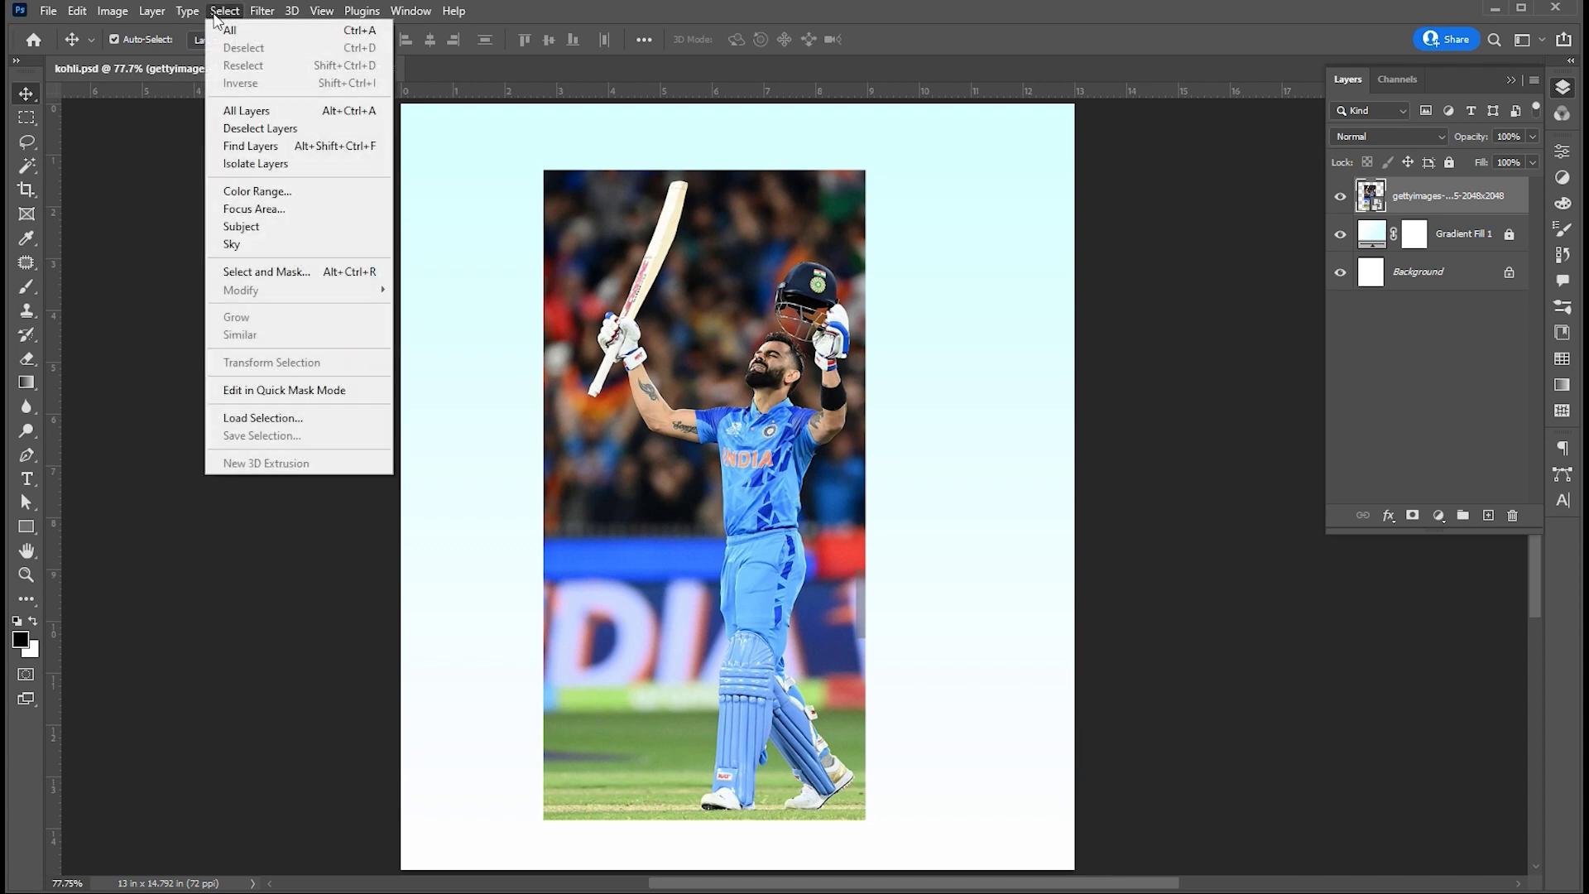
left_click(260, 228)
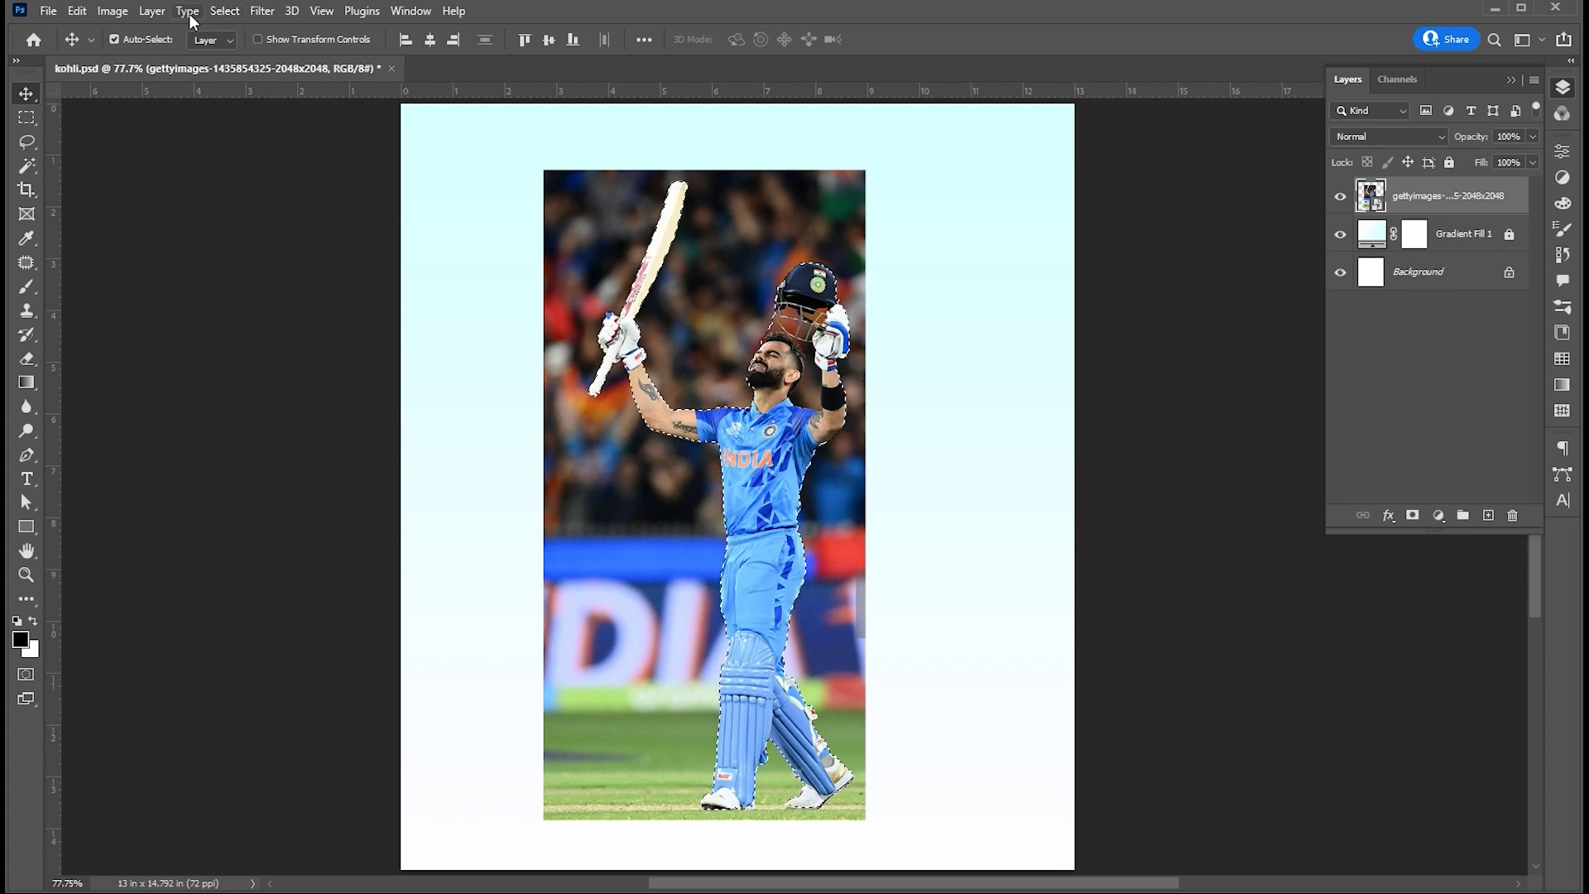
left_click(152, 11)
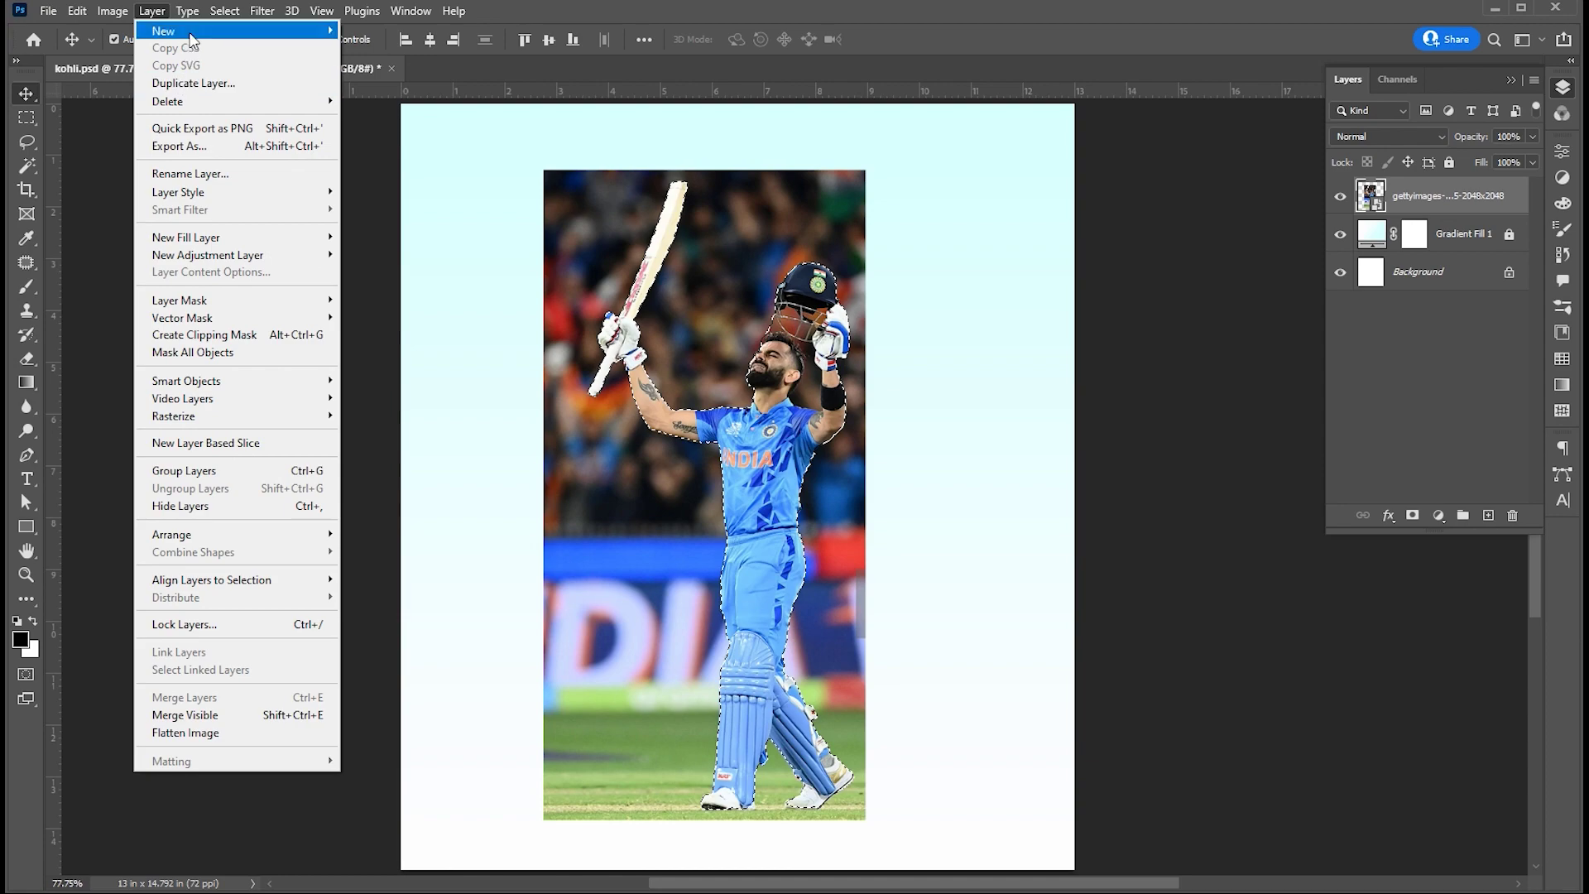
mouse_move(273, 31)
left_click(445, 199)
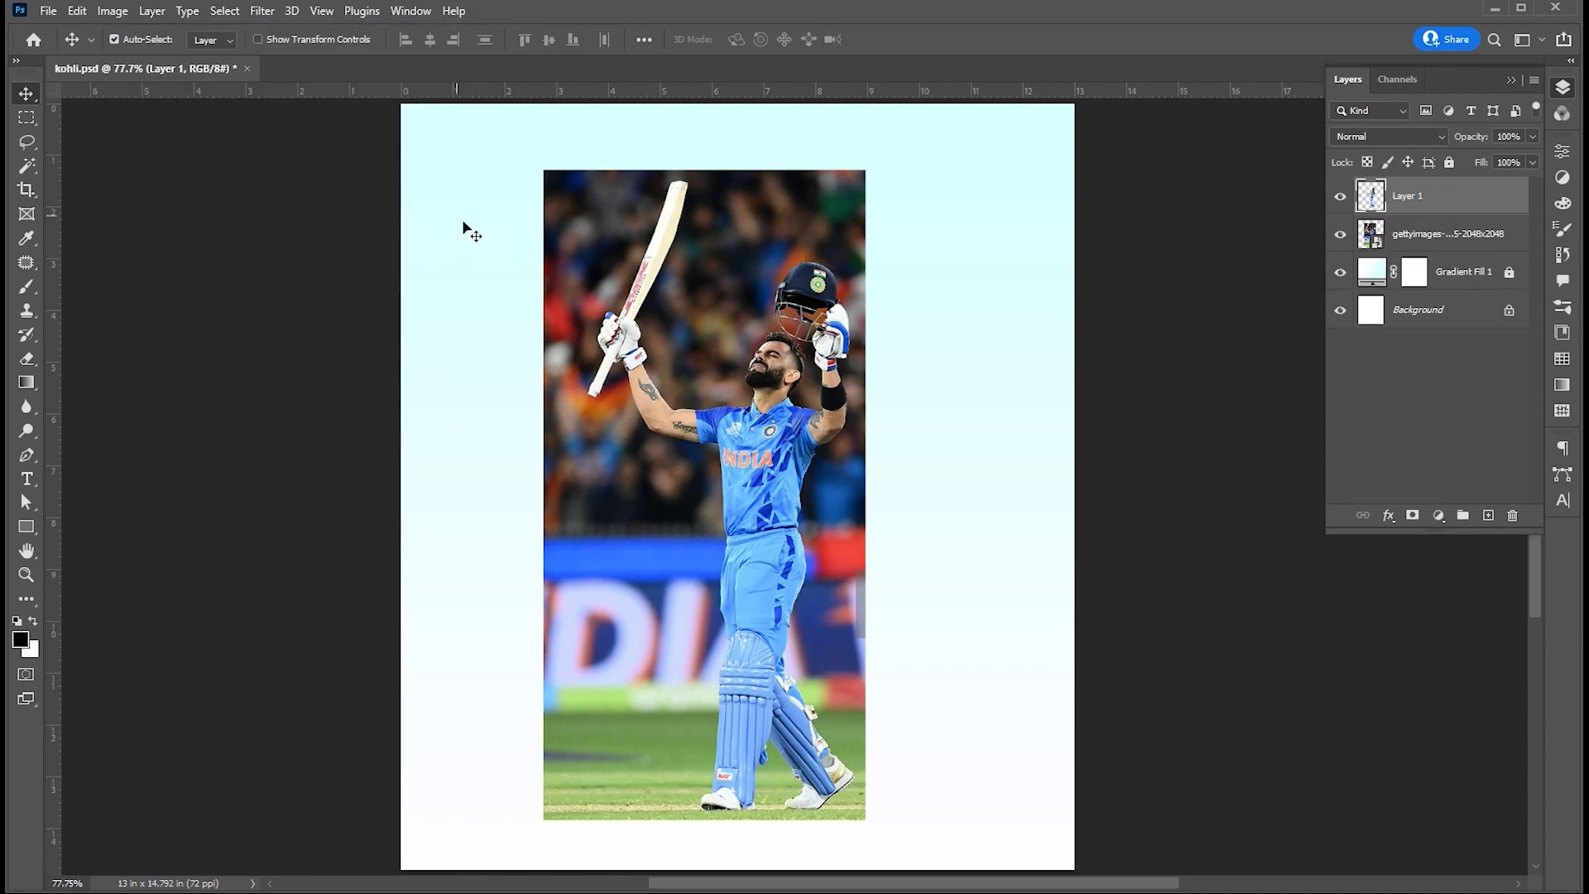
left_click(1426, 237)
key("Delete")
Step: Trace a closed Pen path around the upper-left opening of the helmet grille
key("z")
left_click_drag(819, 350, 911, 522)
key("p")
left_click(559, 248)
left_click(586, 299)
left_click(695, 325)
left_click(771, 351)
left_click(797, 351)
left_click(805, 333)
left_click(755, 248)
left_click(653, 199)
left_click(585, 240)
left_click(560, 240)
left_click(560, 248)
Step: Trace another Pen path around the orange background showing through the upper-right opening of the helmet grille
left_click(831, 257)
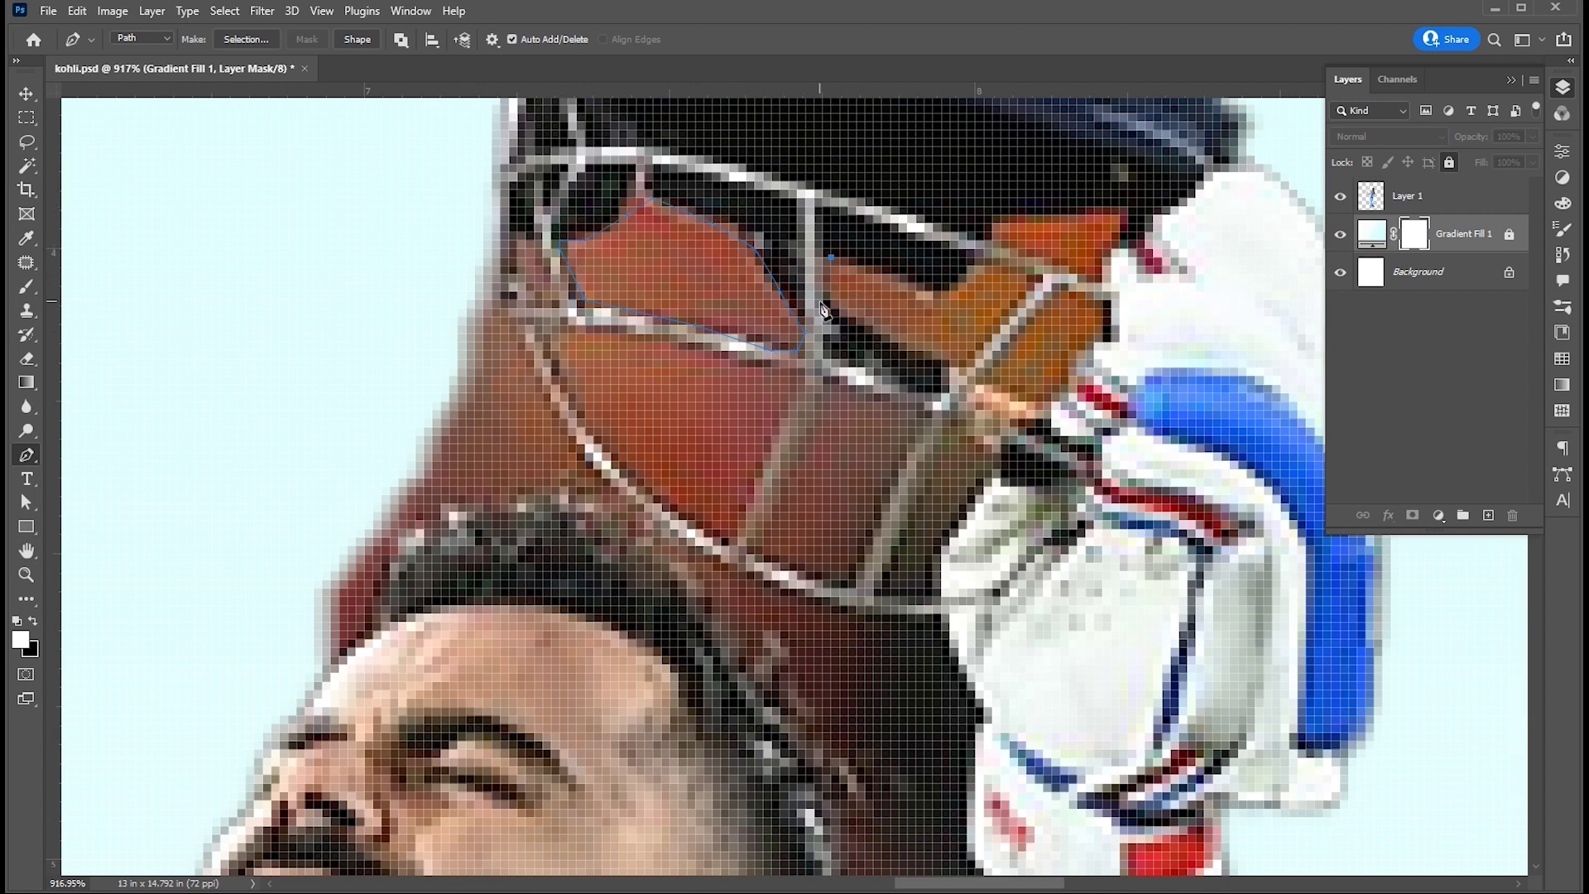
left_click(1001, 240)
left_click(1077, 274)
left_click(1095, 274)
left_click(1103, 248)
left_click(1128, 224)
left_click(1125, 208)
left_click(1060, 218)
left_click(1001, 223)
Step: Trace the leftover background with the Pen tool from the helmet's grille down along the glove and forearm to the shoulder
left_click(467, 223)
left_click(500, 257)
left_click(525, 359)
left_click_drag(942, 614, 1278, 621)
left_click_drag(1278, 621, 1273, 479)
left_click(937, 471, "alt")
left_click_drag(962, 623, 952, 424)
left_click(957, 537)
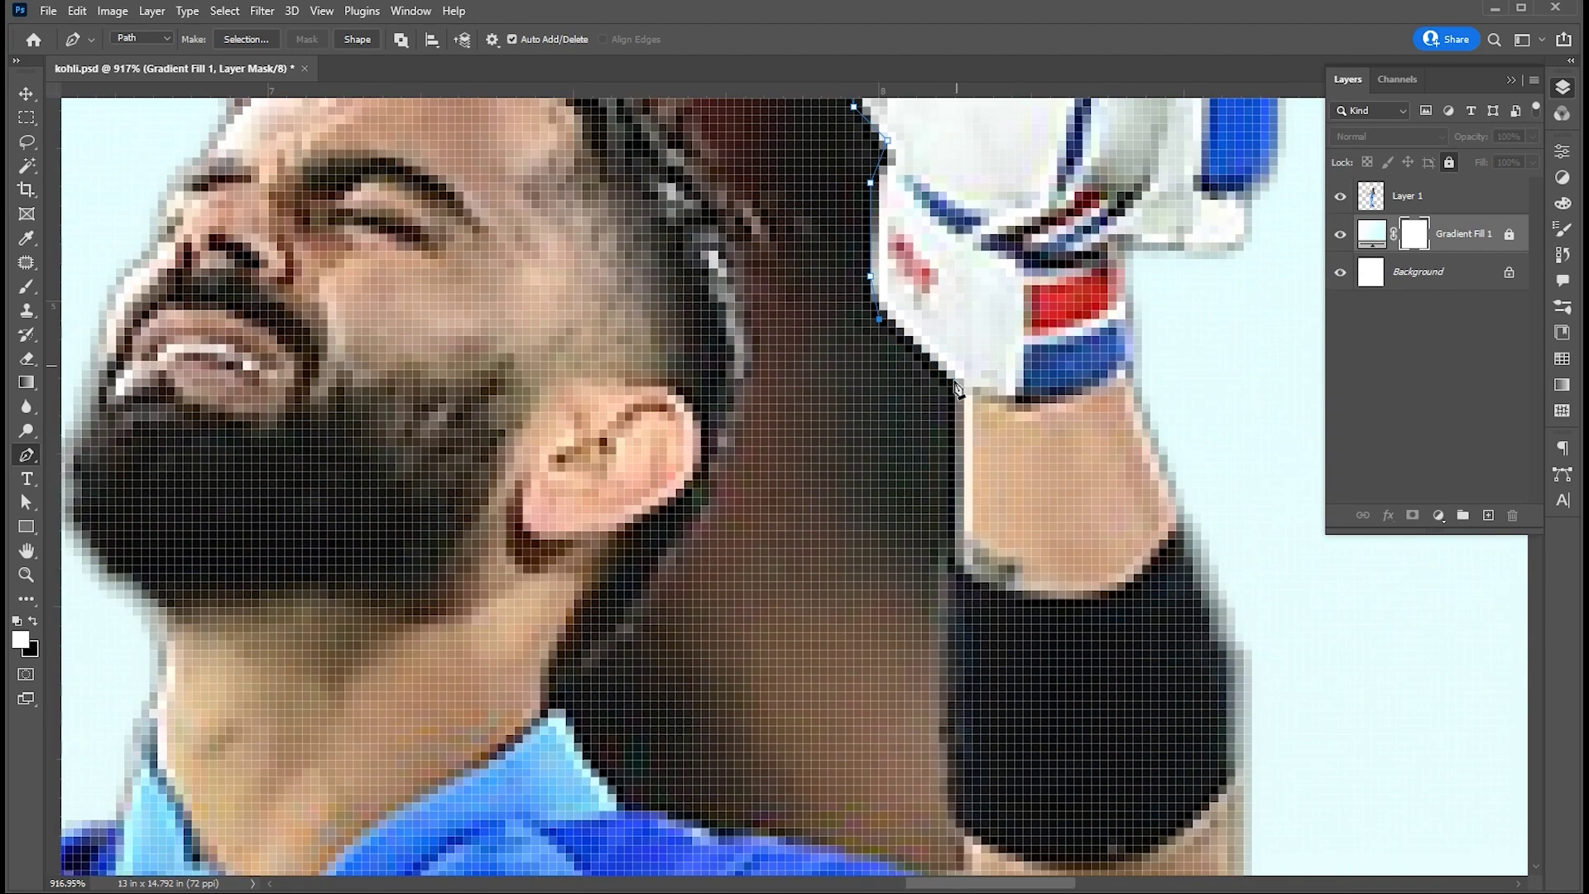
left_click(952, 468)
left_click(960, 605)
left_click(968, 688)
left_click(969, 714)
left_click(893, 713)
Step: Continue the path up along the neck and the back of the head, over the hair, and around the outer background
left_click(563, 553)
left_click_drag(682, 410, 670, 532)
left_click_drag(668, 309, 686, 496)
left_click(686, 481)
left_click(678, 447)
left_click(636, 430)
left_click(602, 388)
left_click_drag(516, 305, 622, 461)
left_click(625, 459)
left_click(328, 620)
left_click(286, 569)
left_click(329, 382)
left_click(396, 229)
left_click(481, 161)
Step: Trace closed Pen paths around the three lower openings of the helmet grille
left_click(558, 271)
left_click_drag(745, 485, 865, 518)
left_click_drag(821, 312, 827, 310)
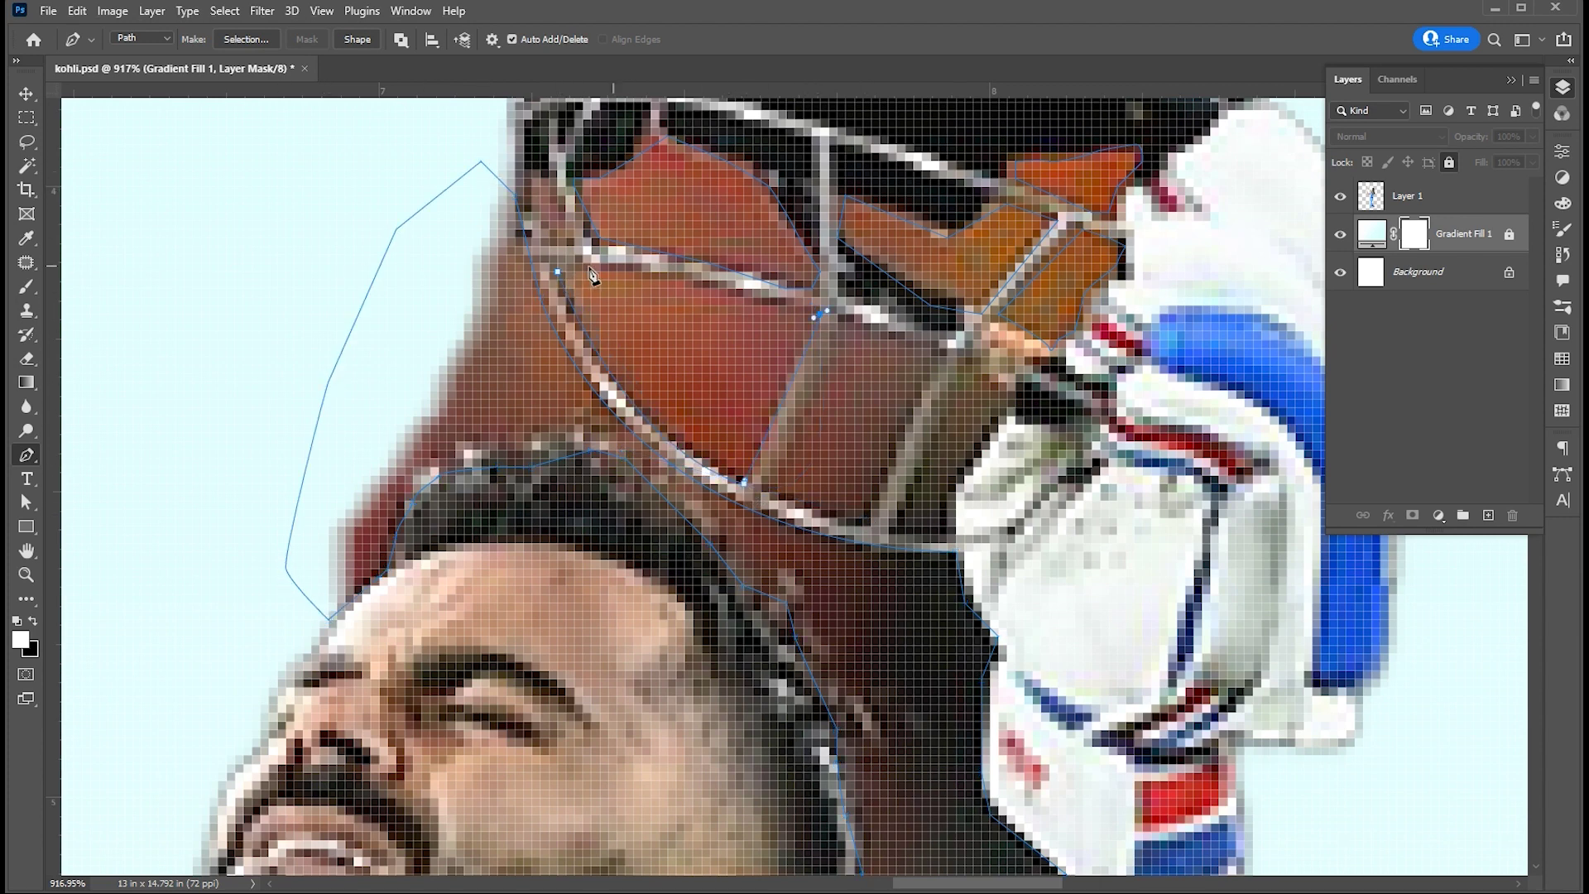
left_click(855, 331)
left_click(778, 493)
left_click(863, 525)
left_click(948, 348)
left_click(855, 331)
left_click(974, 375)
left_click(1016, 399)
left_click(973, 458)
left_click(974, 374)
Step: Turn the paths into a selection, delete those areas from Layer 1, and move the cricketer about 1.18 in to the left
key("ctrl+Return")
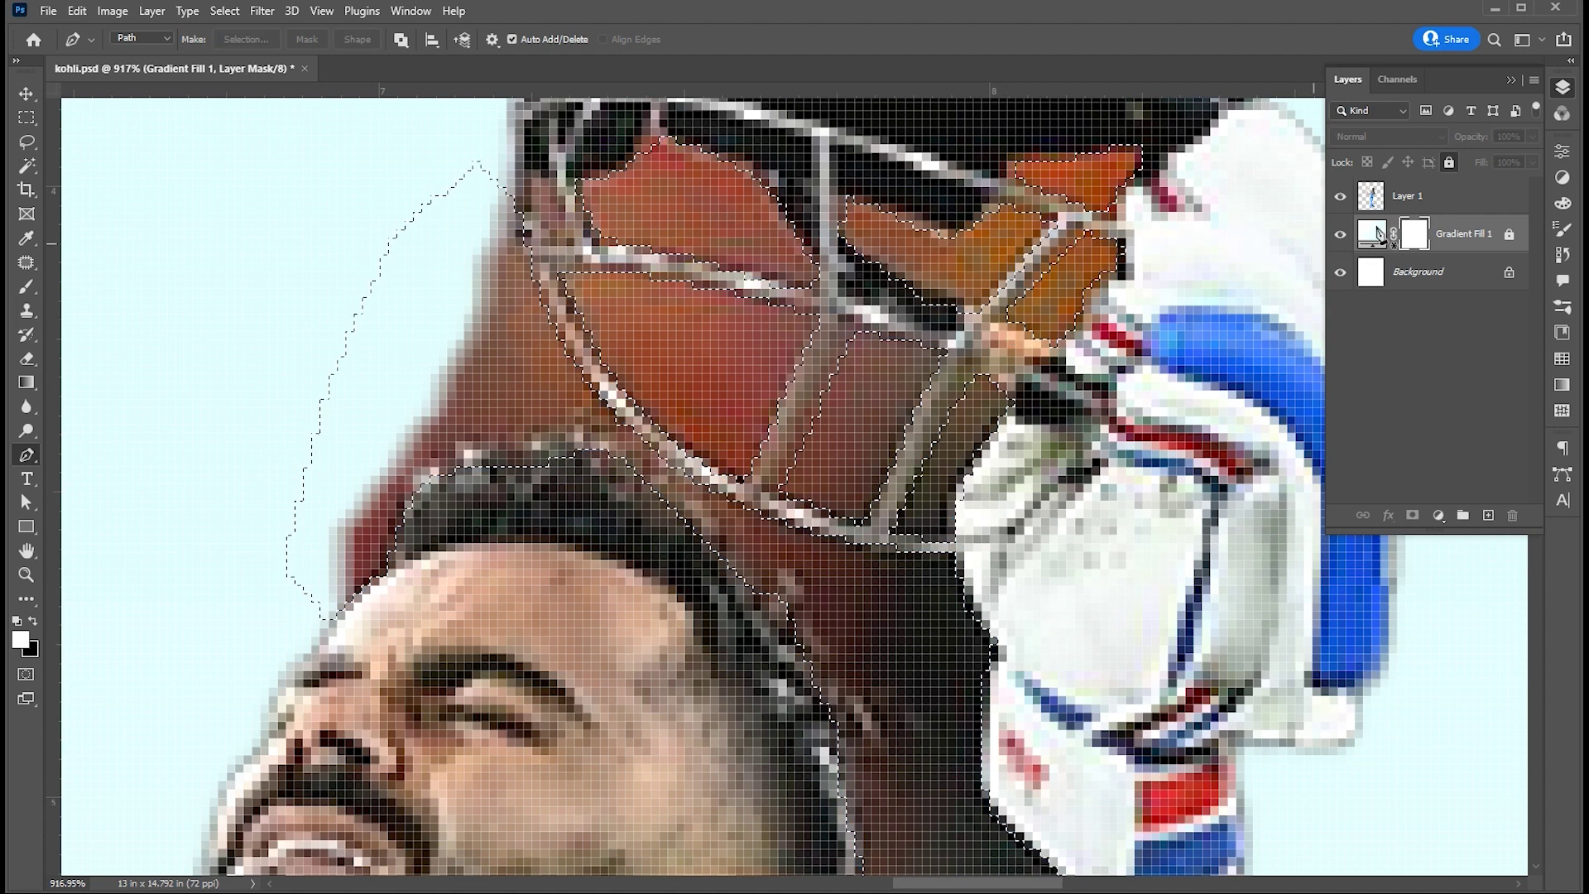
left_click(1416, 199)
key("Delete")
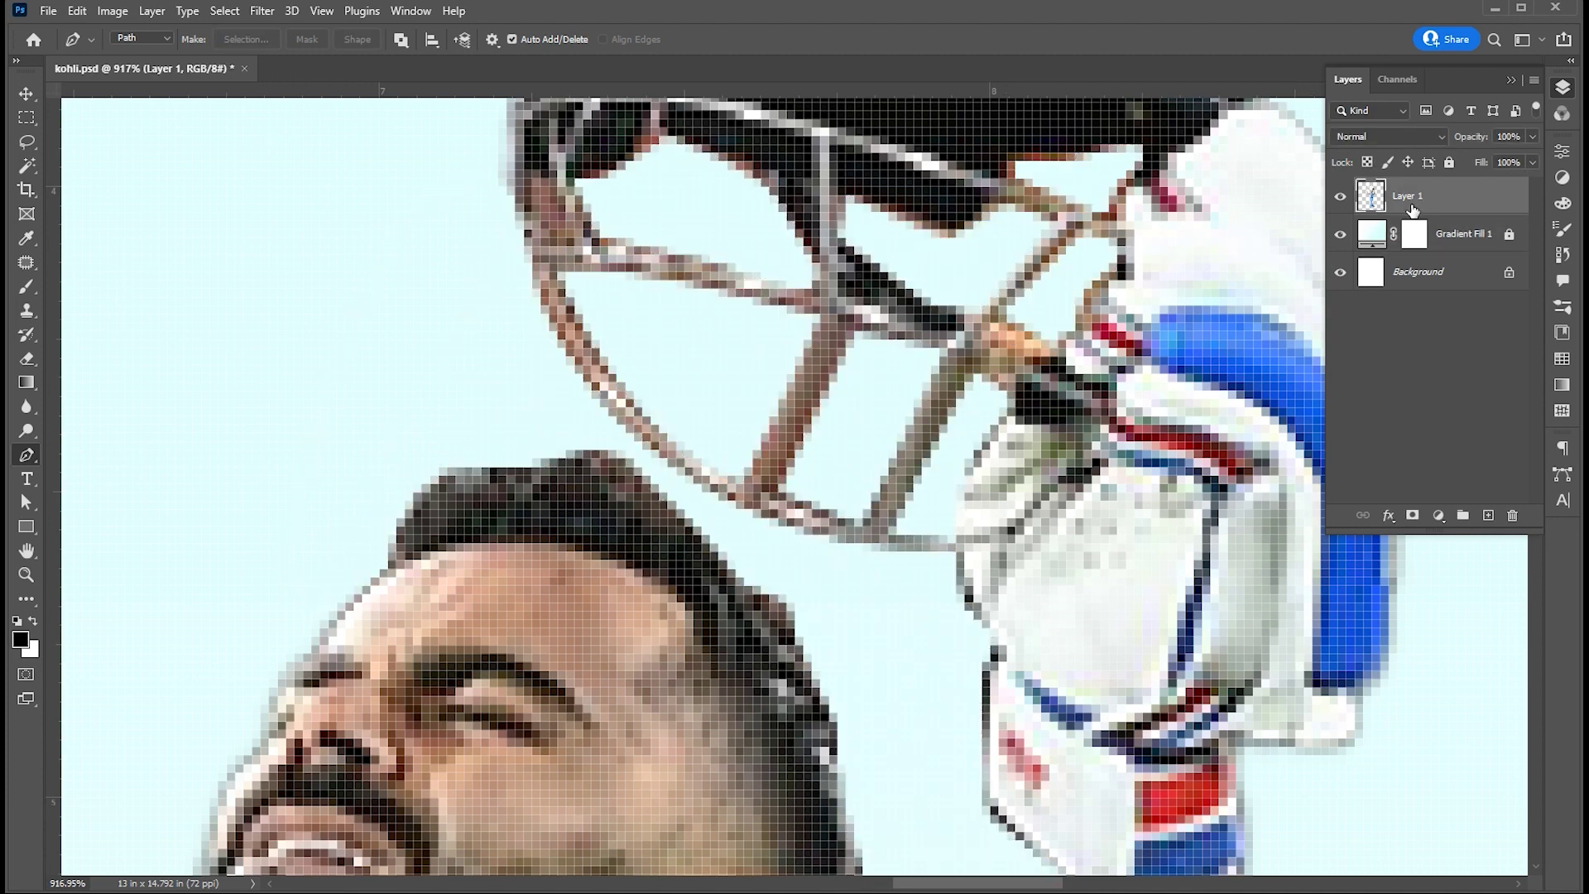
key("ctrl+d")
key("v")
key("ctrl+0")
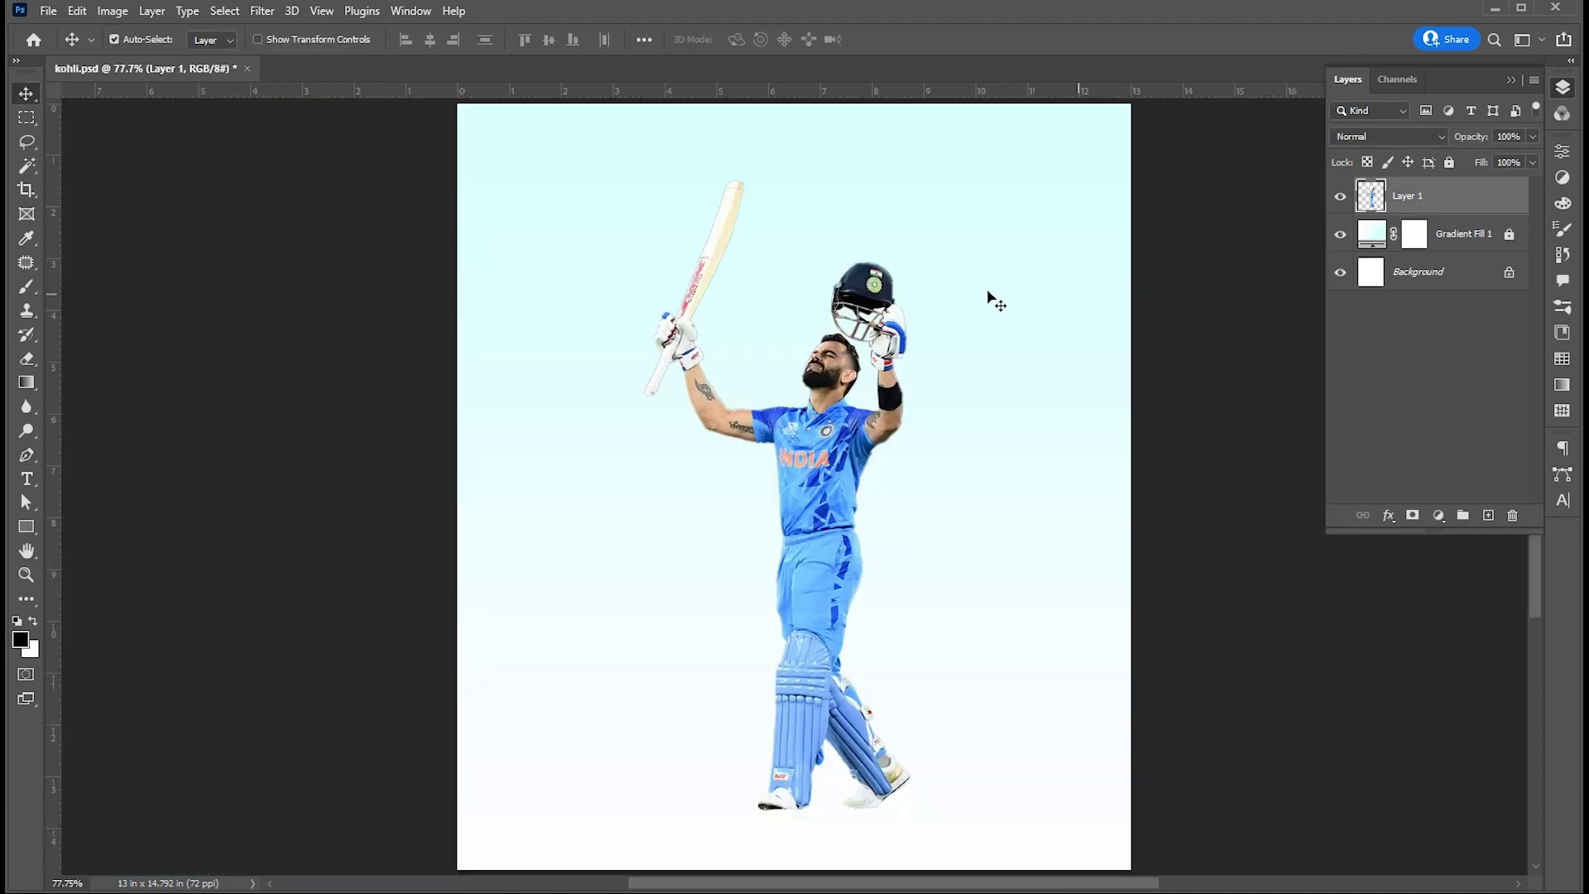
left_click_drag(865, 299, 800, 300)
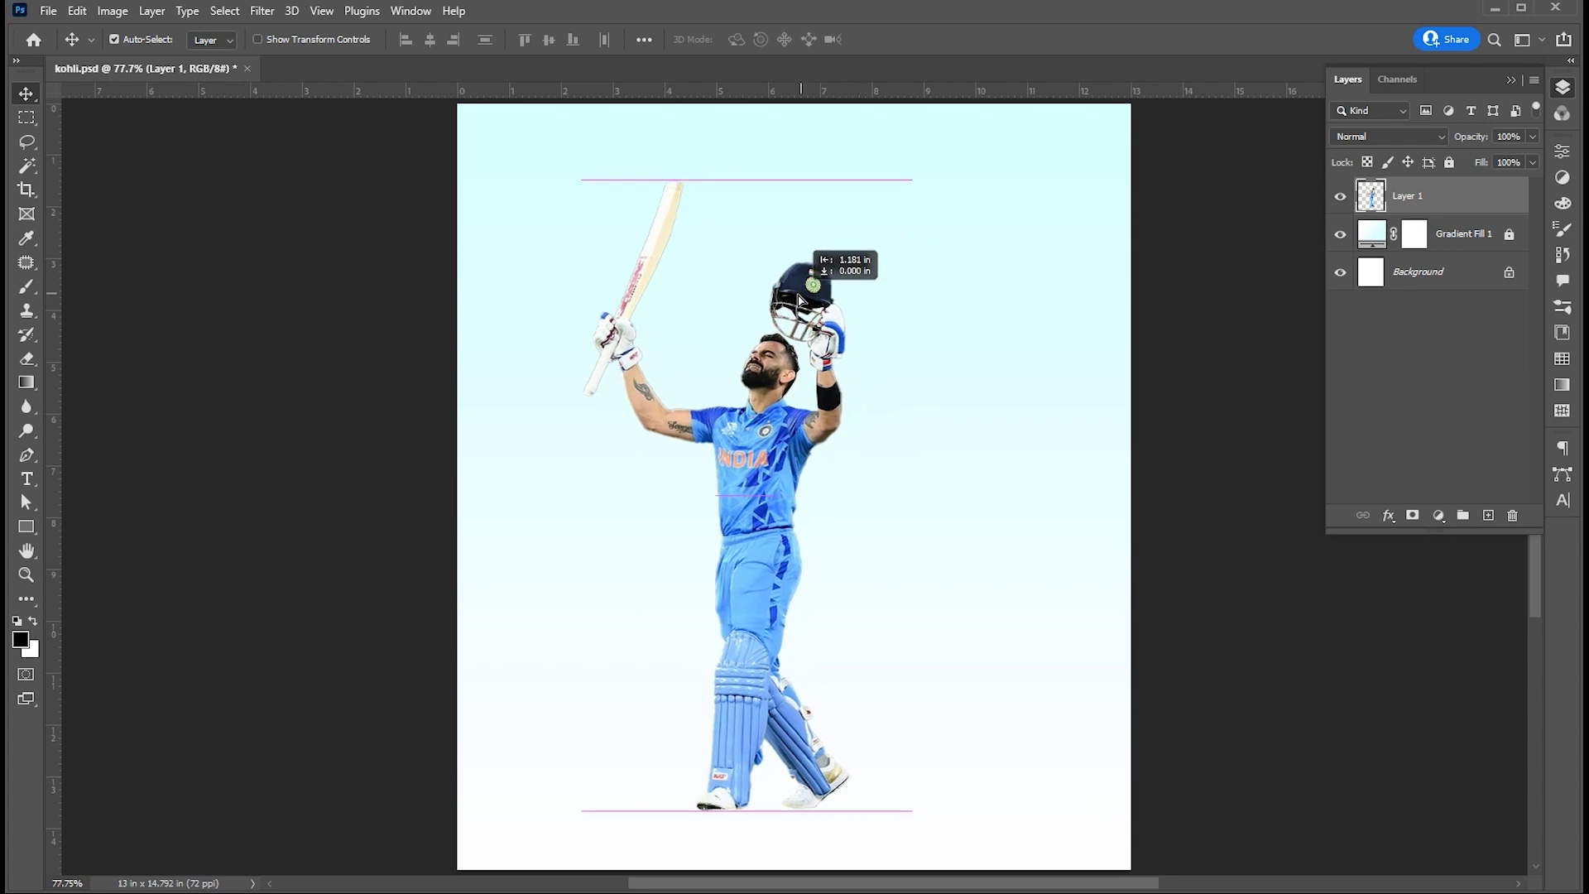
left_click(48, 10)
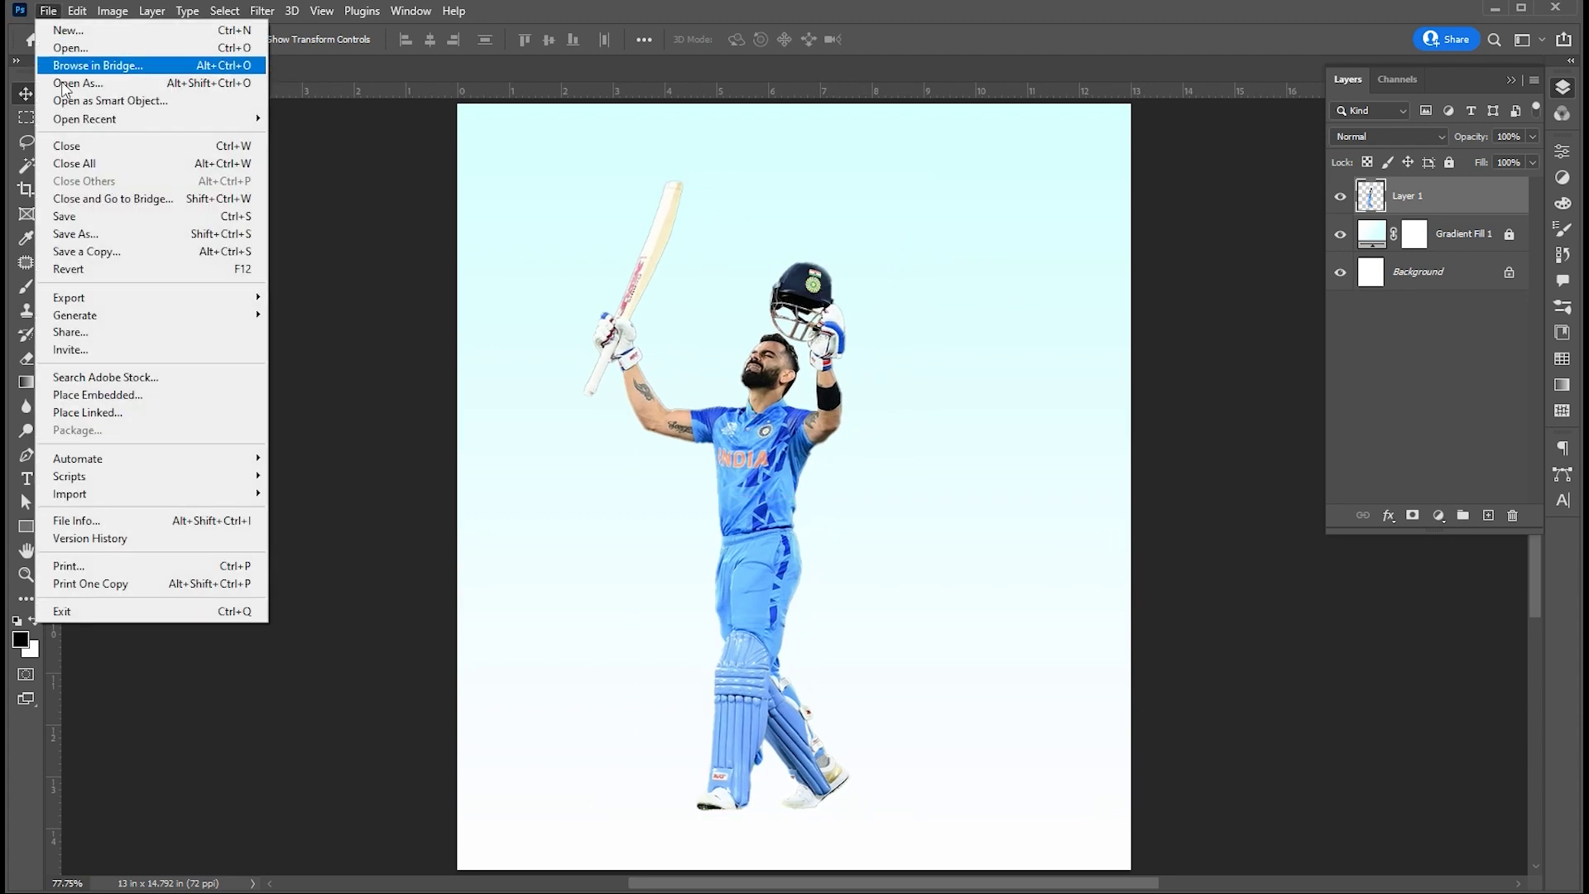
left_click(85, 394)
left_click(427, 174)
left_click(765, 694)
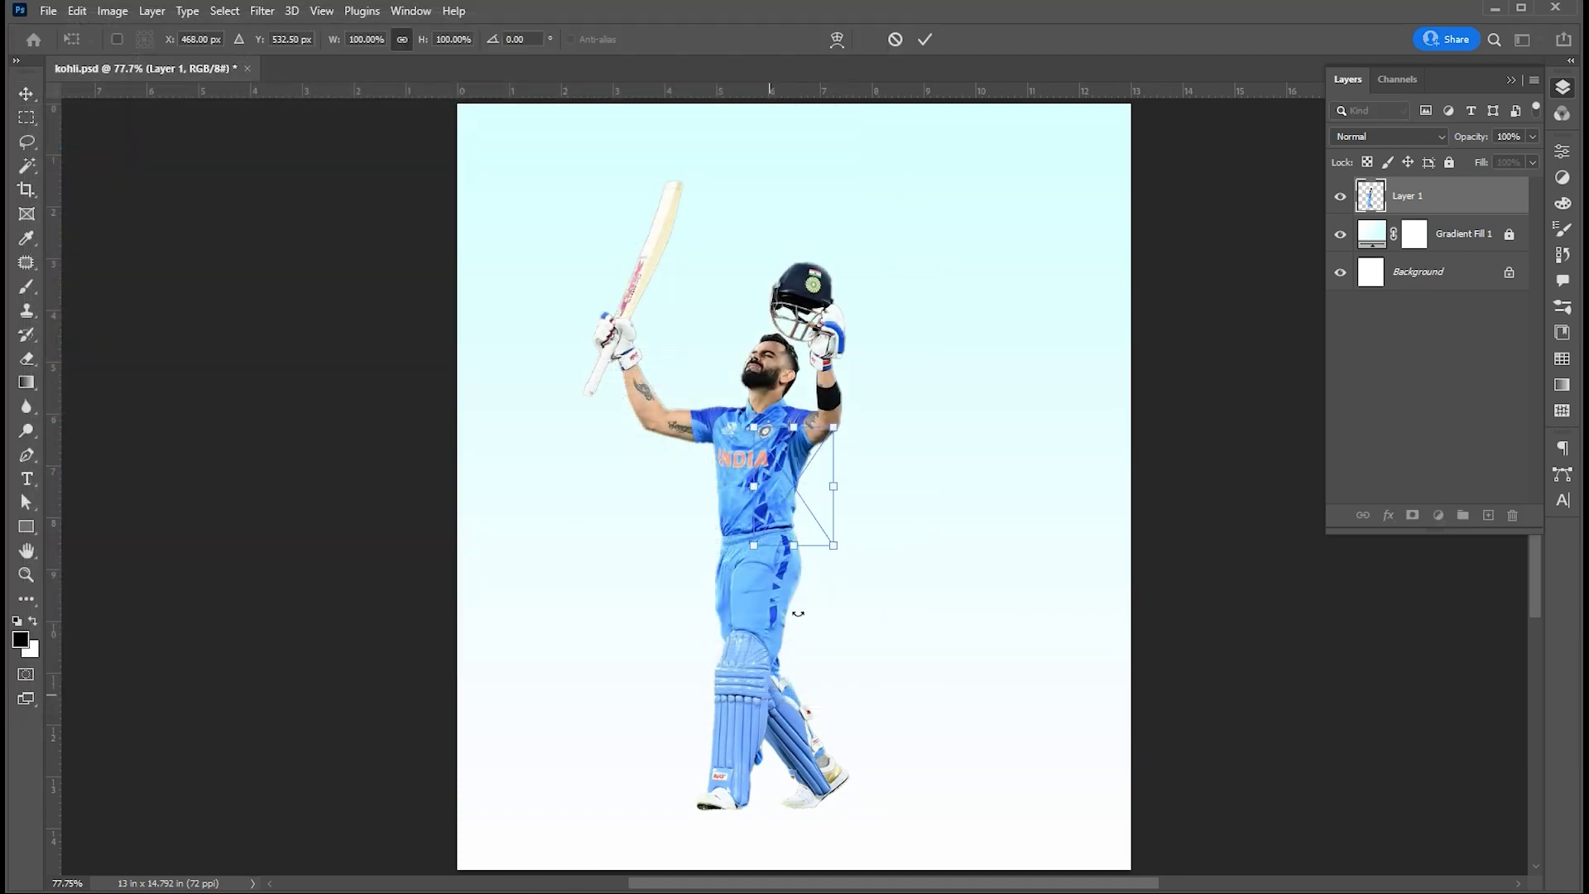
left_click_drag(833, 429, 976, 231)
left_click_drag(888, 300, 888, 354)
left_click_drag(970, 265, 981, 252)
key("Return")
left_click_drag(880, 337, 888, 322)
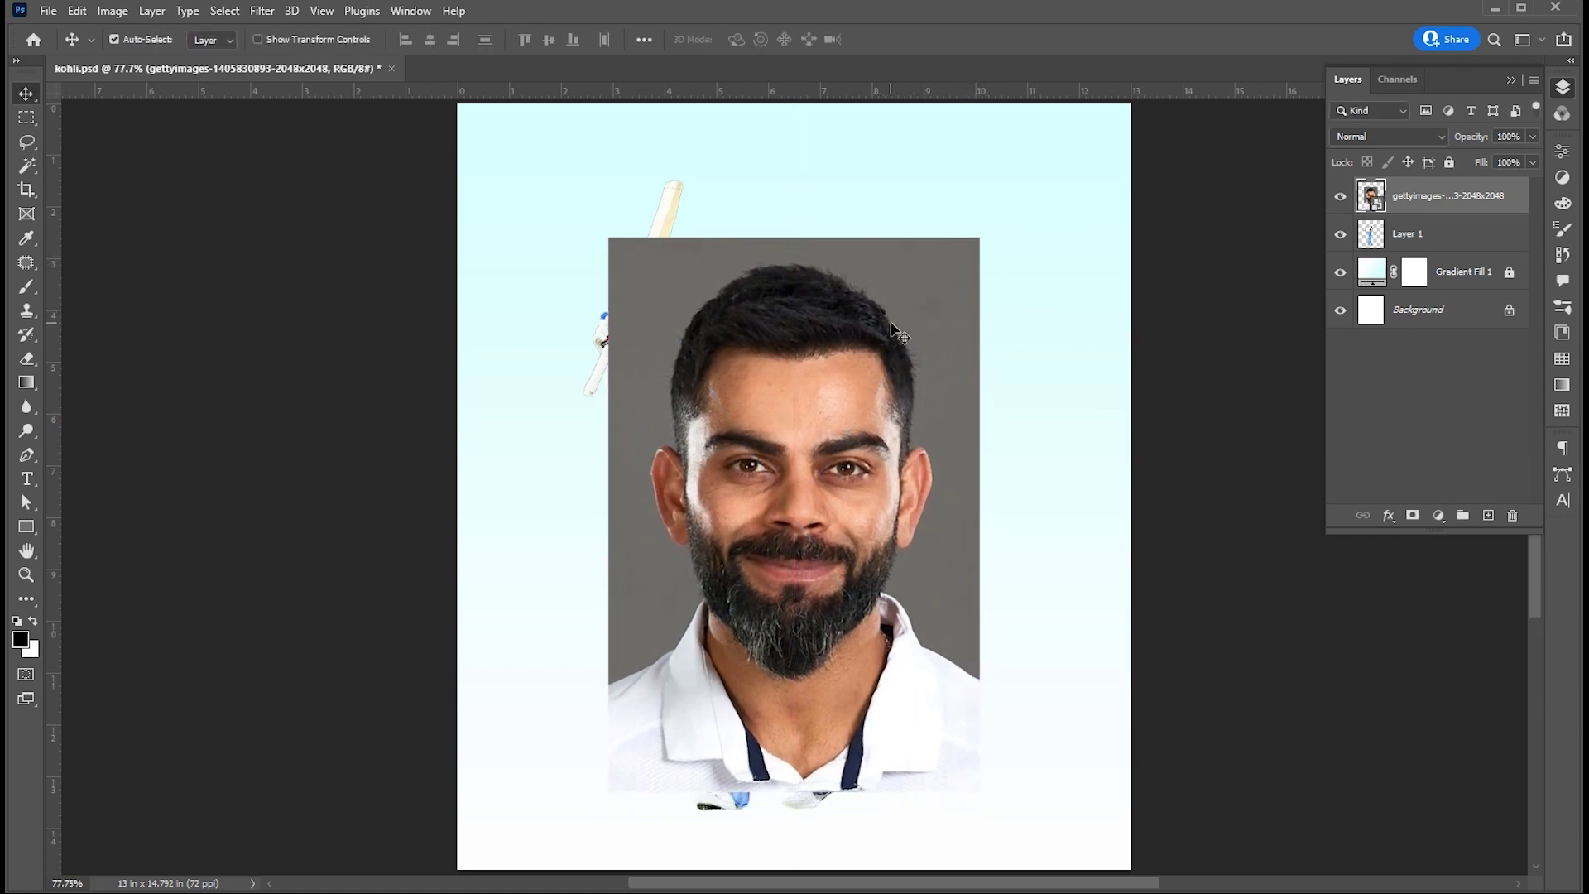
Step: Select the portrait's subject, copy it to a new layer, and delete the placed portrait layer
left_click(225, 10)
left_click(246, 227)
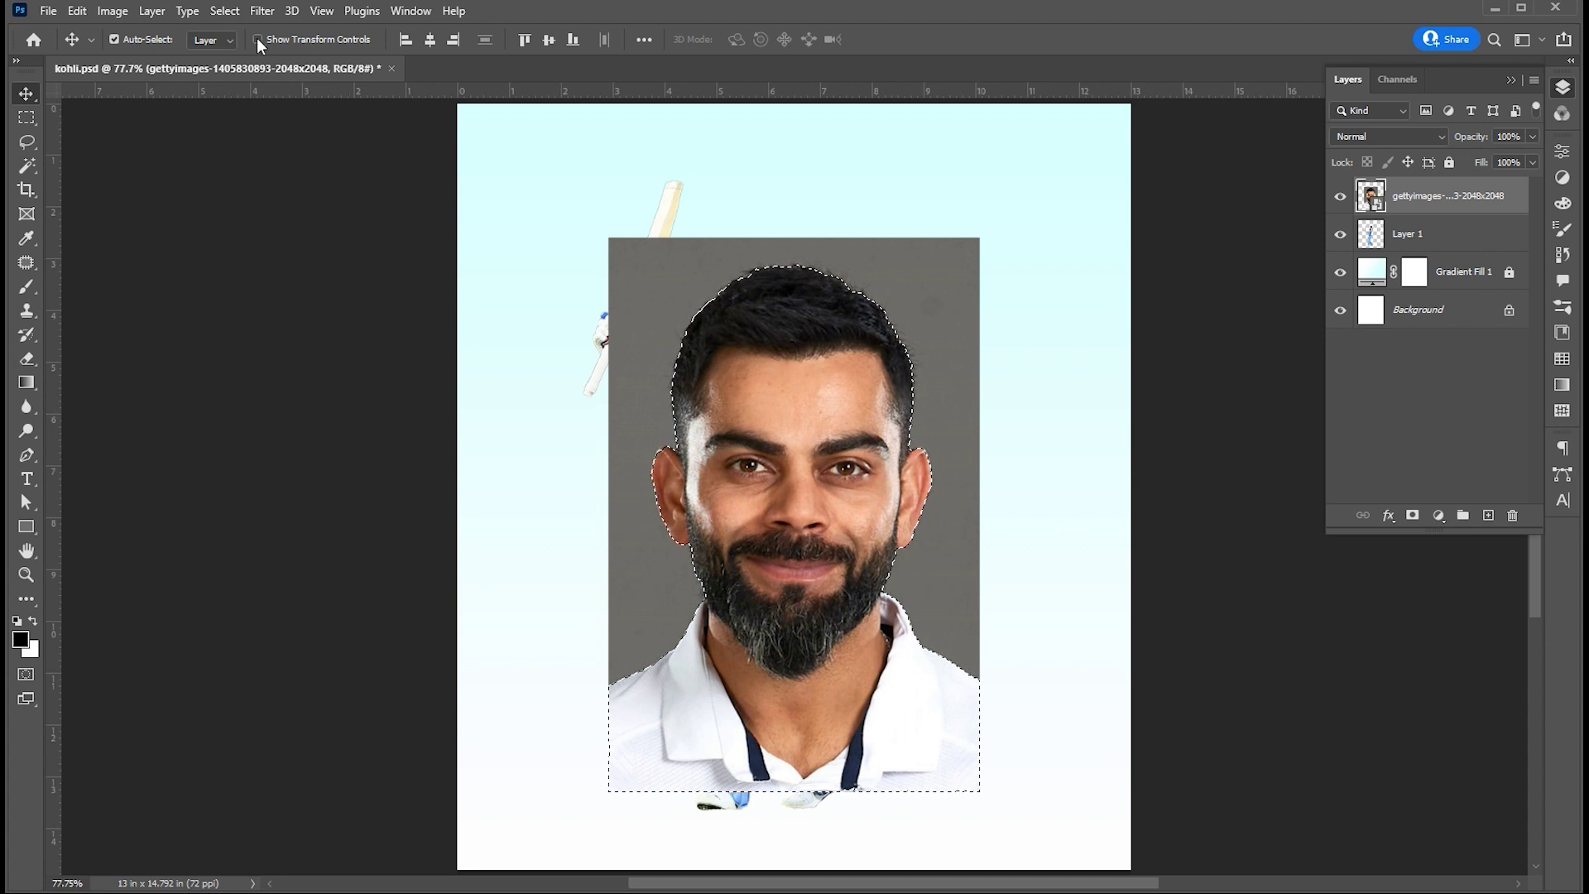
left_click(163, 16)
mouse_move(166, 30)
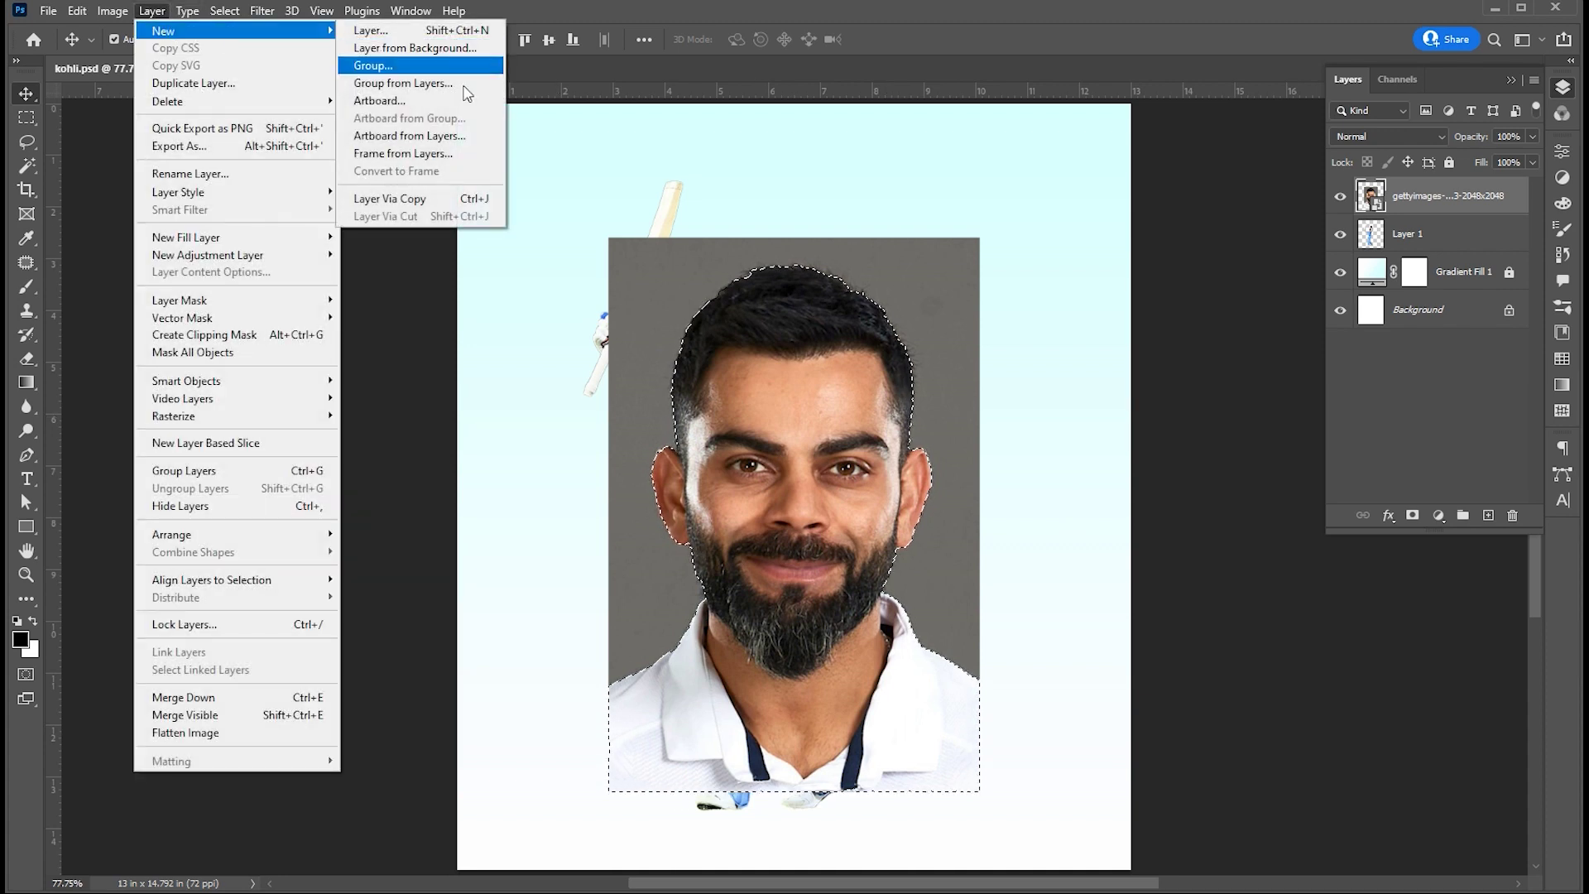
left_click(441, 197)
left_click(1457, 247)
key("Delete")
Step: Stack the portrait cutout beneath Layer 1, shift it slightly right, and scale it to about 101%
mouse_move(1422, 204)
left_mouse_down()
mouse_move(1412, 242)
mouse_move(1411, 182)
left_mouse_up()
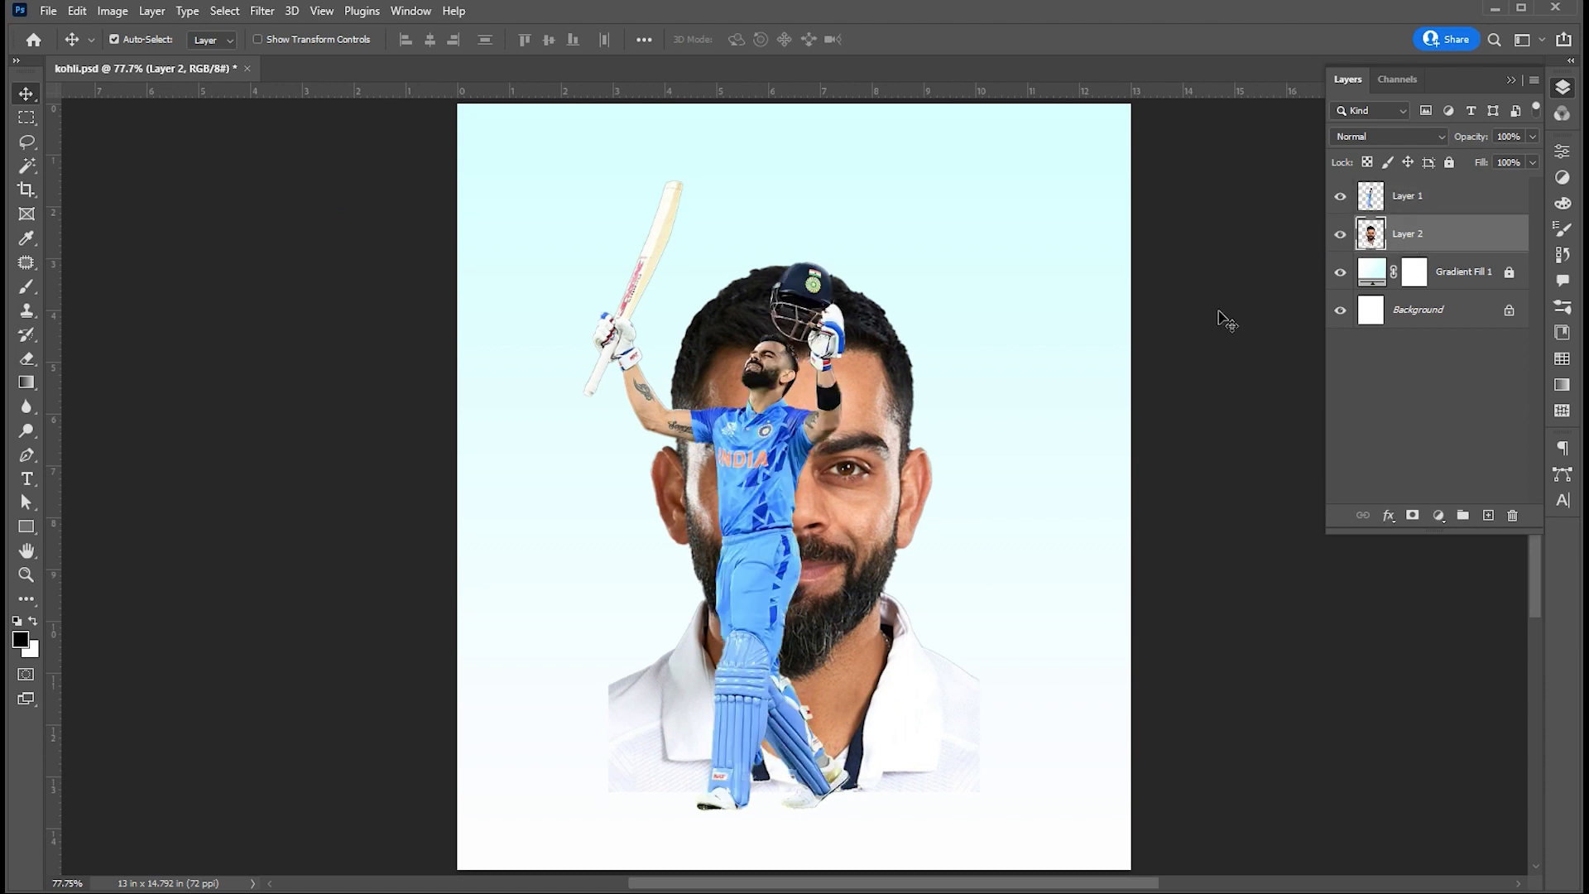
left_click_drag(862, 387, 890, 389)
key("ctrl+t")
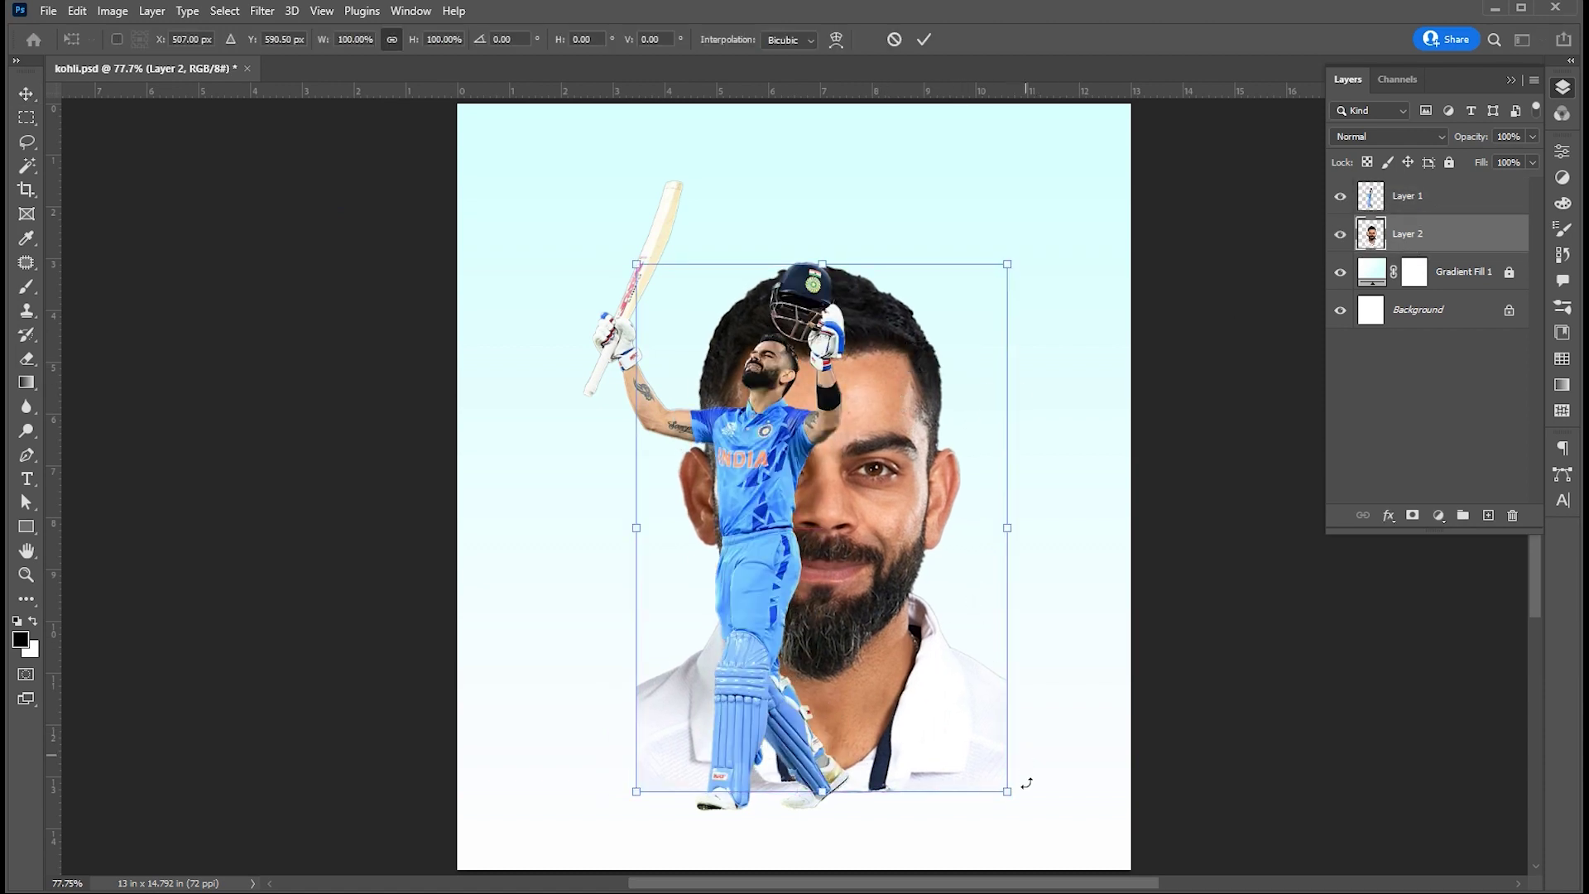
left_click_drag(1009, 792, 1017, 802)
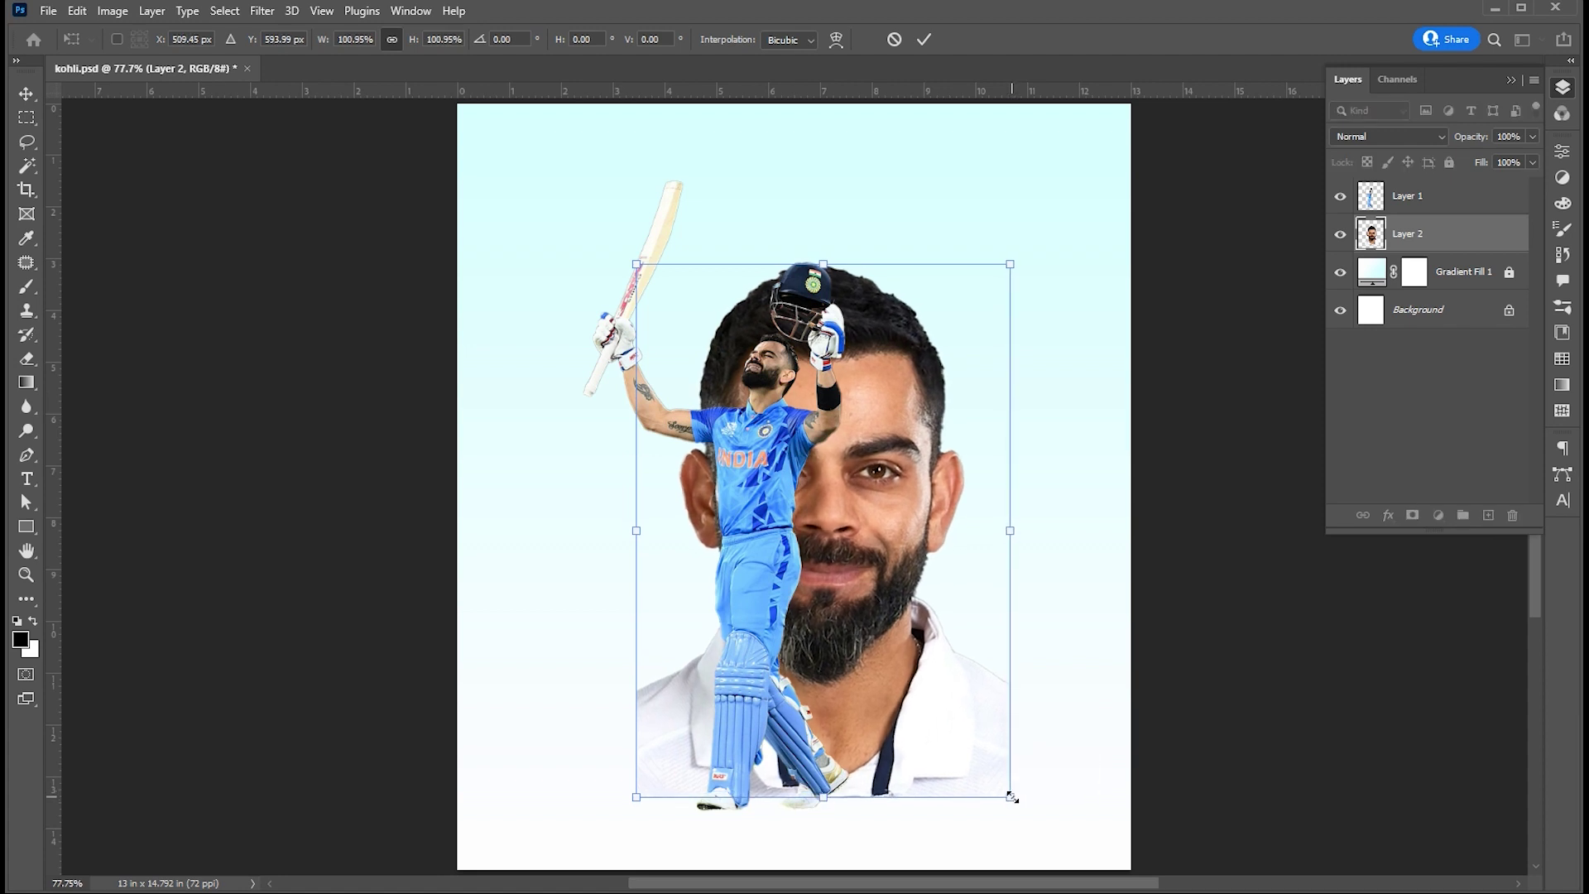
key("Return")
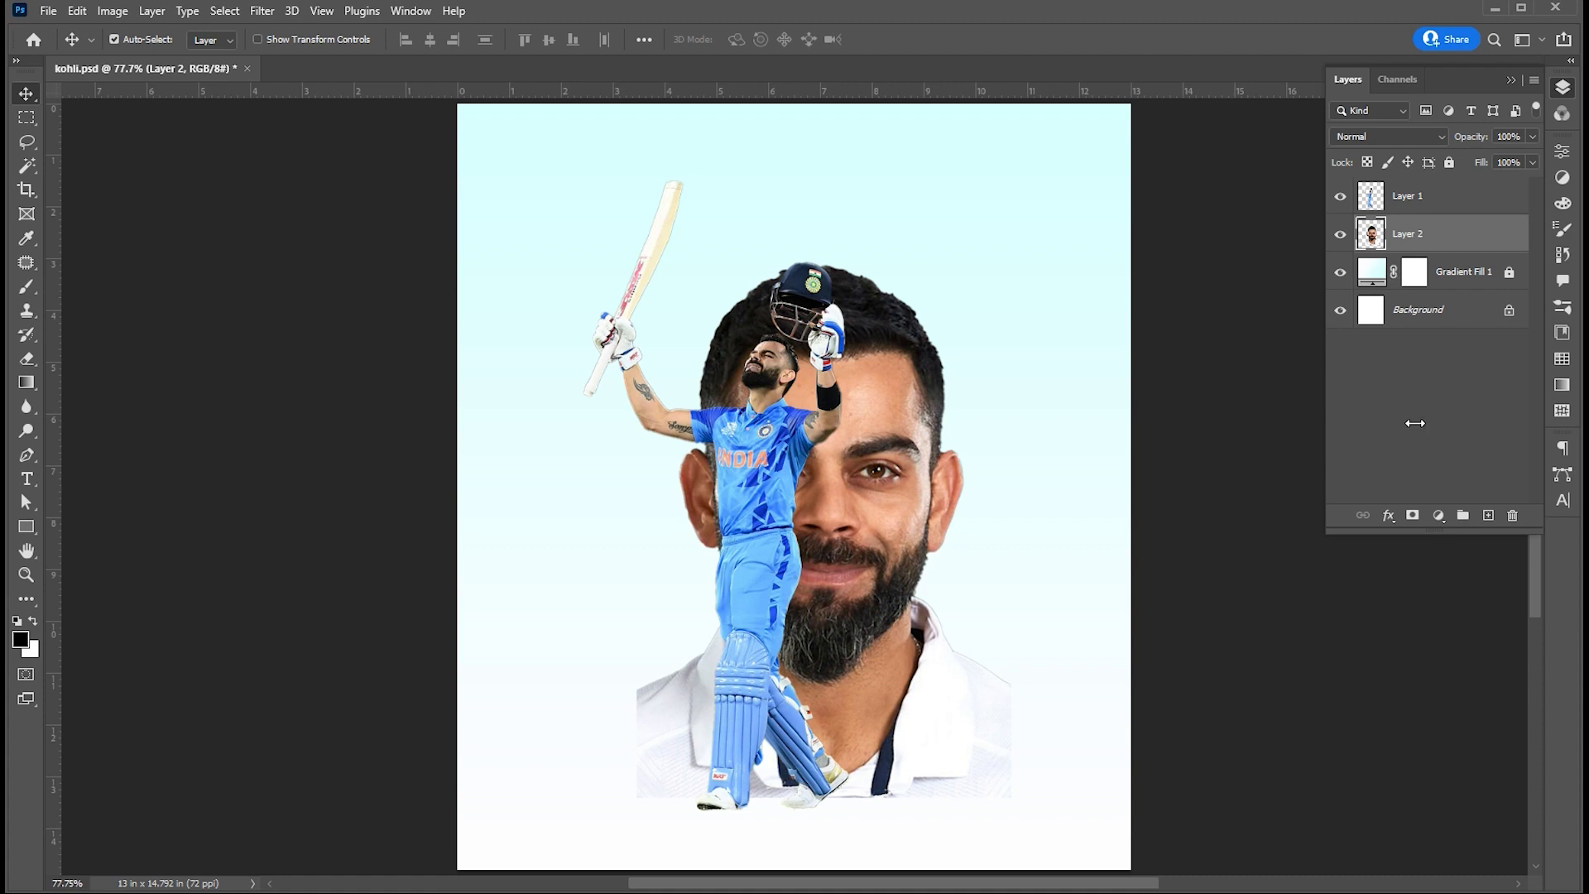
Step: Add a layer mask to Layer 2 and outline the shirt right of the neck with a Pen path converted to a selection
left_click(1412, 517)
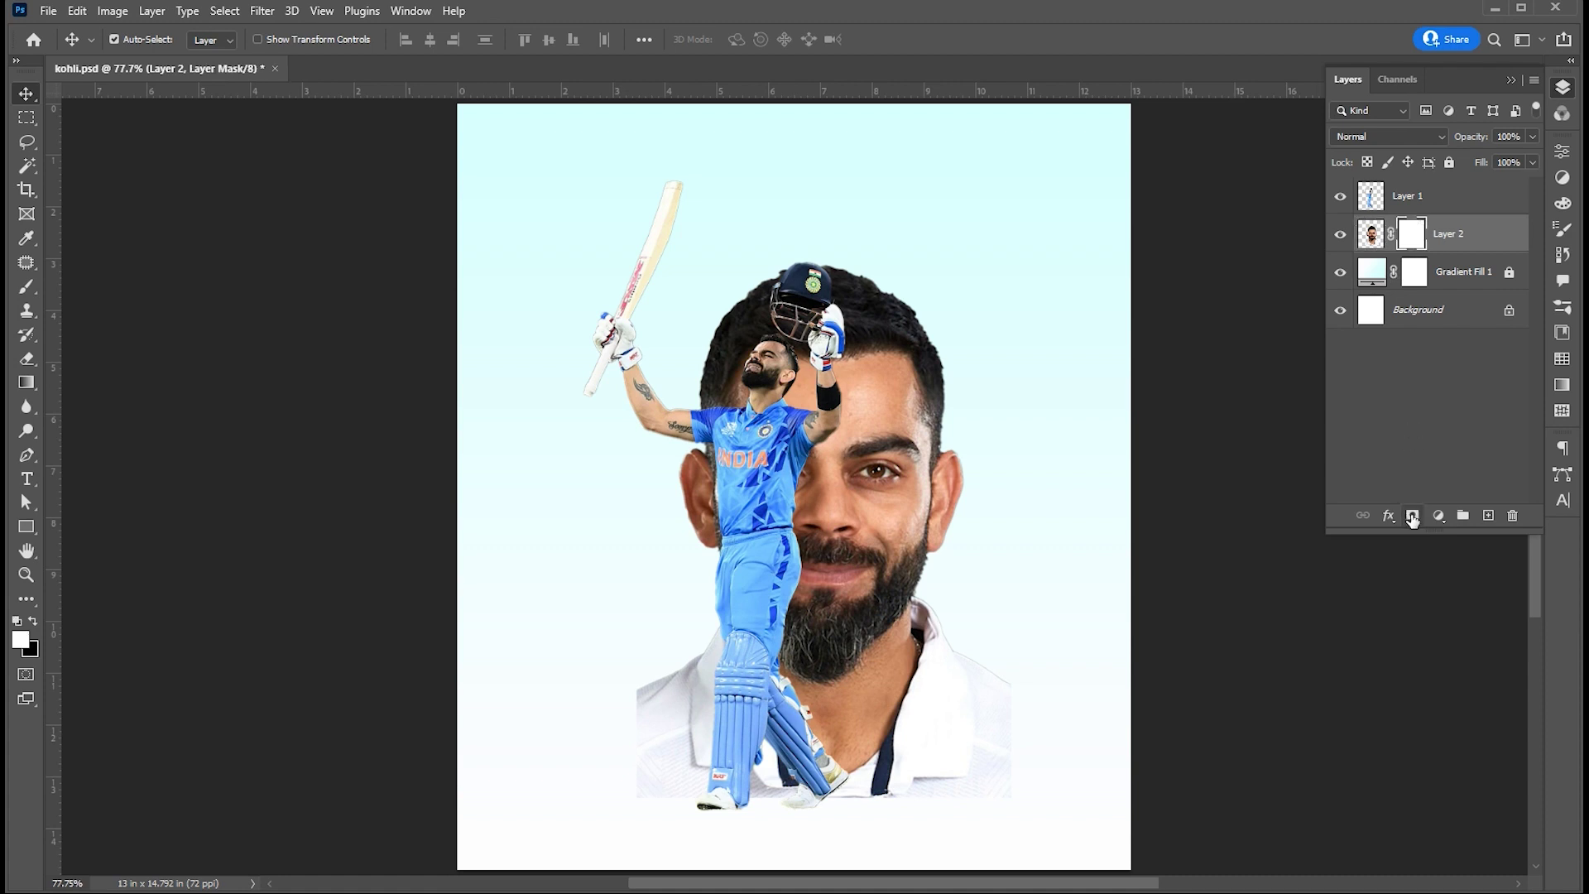
key("p")
left_click(948, 572)
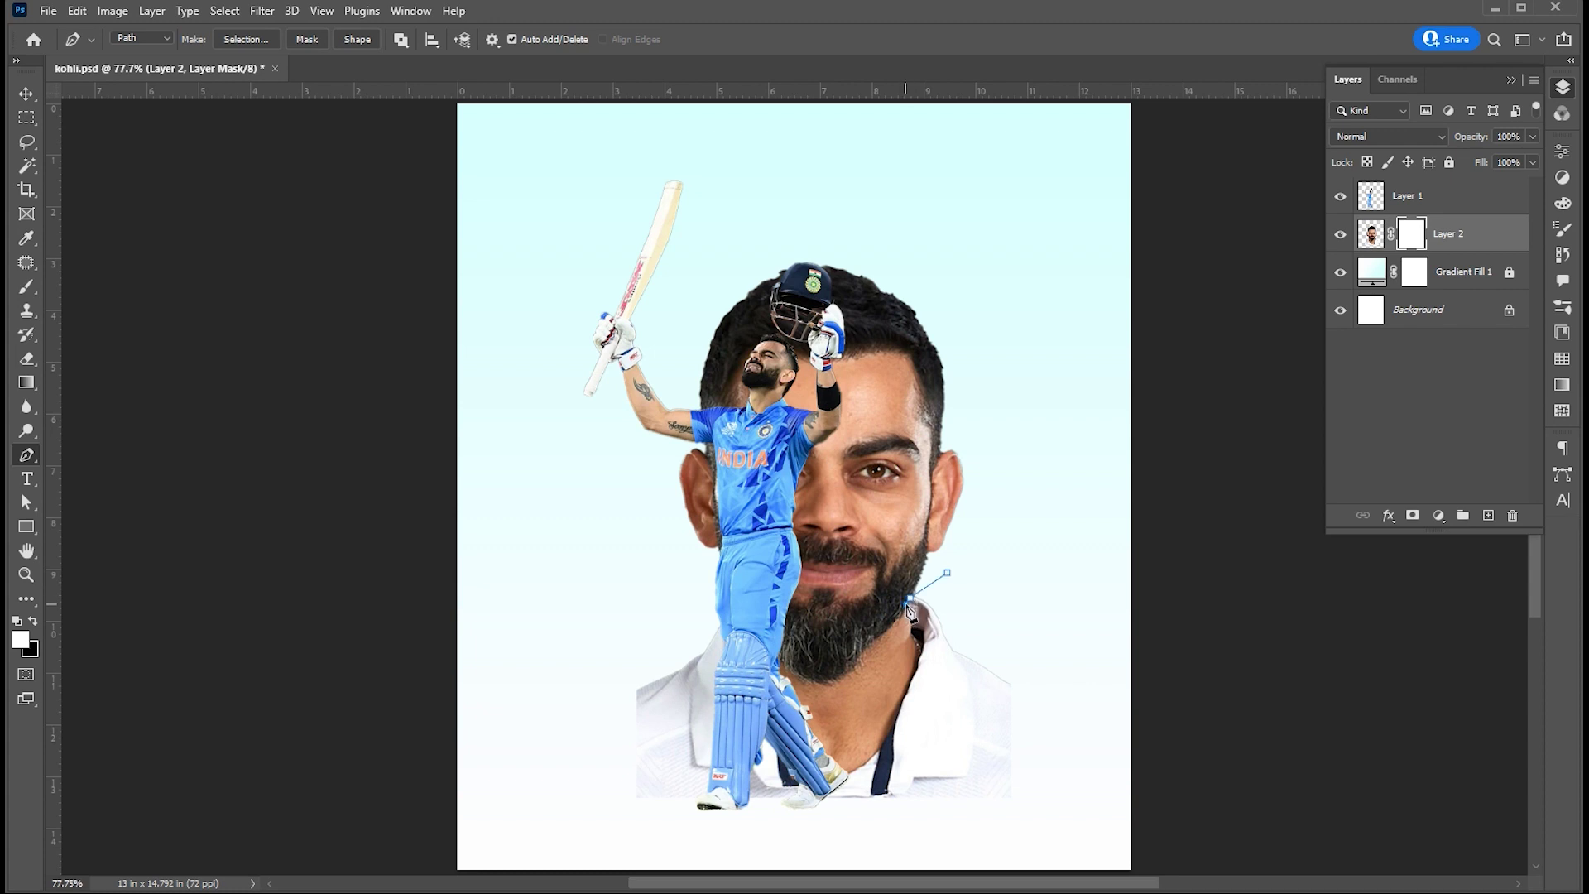
left_click_drag(844, 773, 856, 830)
left_click(866, 830)
left_click(968, 842)
left_click(1050, 819)
left_click(1064, 606)
left_click(947, 572)
key("ctrl+Return")
Step: Hide the selected part of the shirt by painting black on Layer 2's mask with a 600 px brush at 100% hardness
key("b")
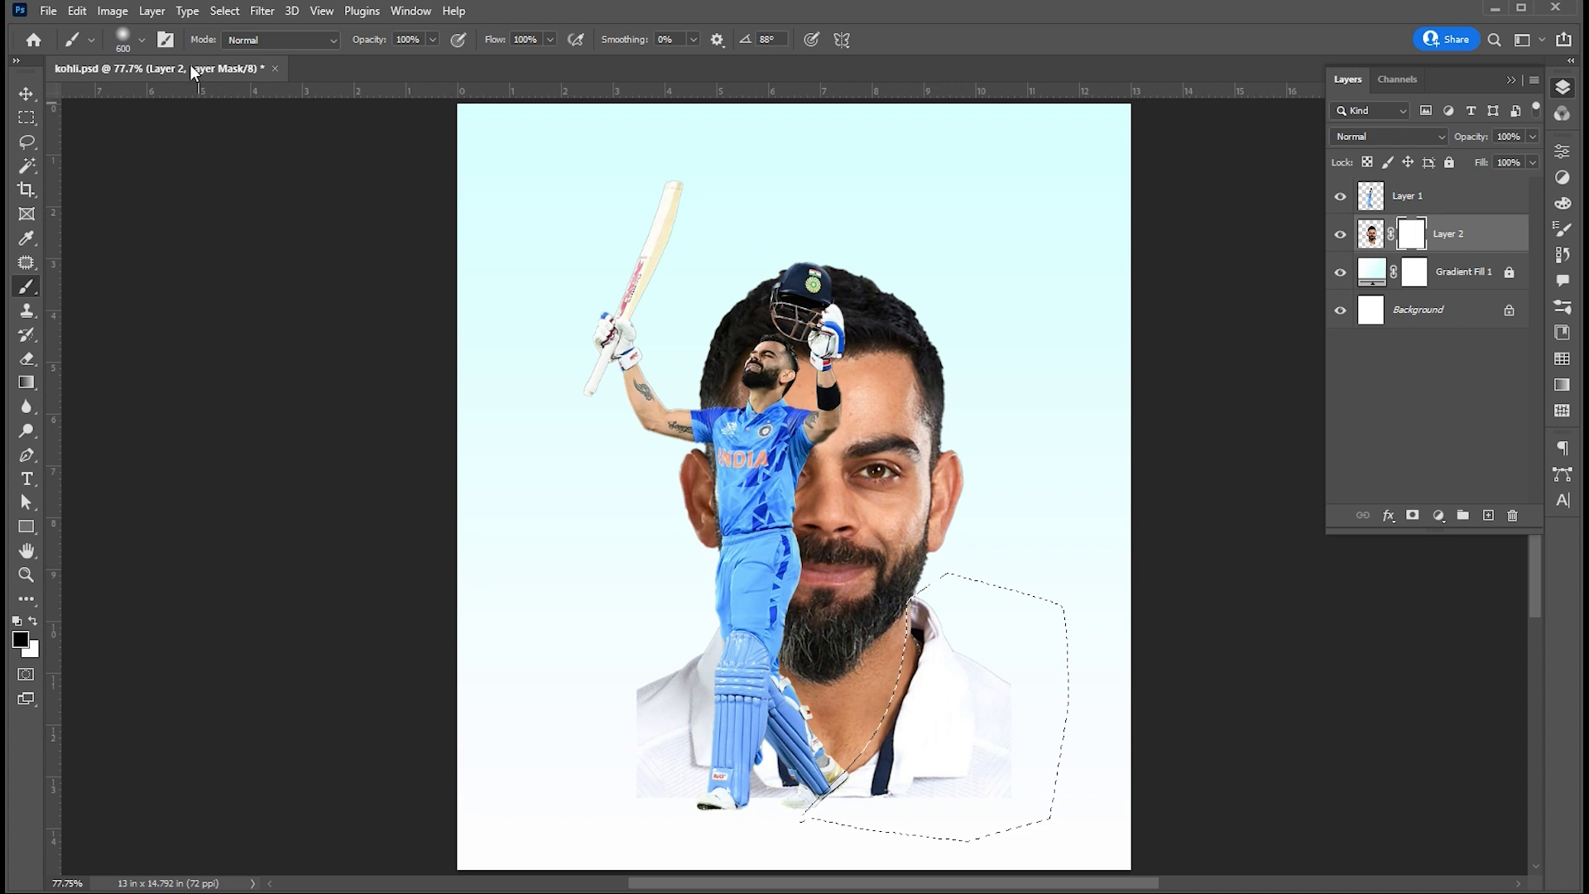
left_click(141, 42)
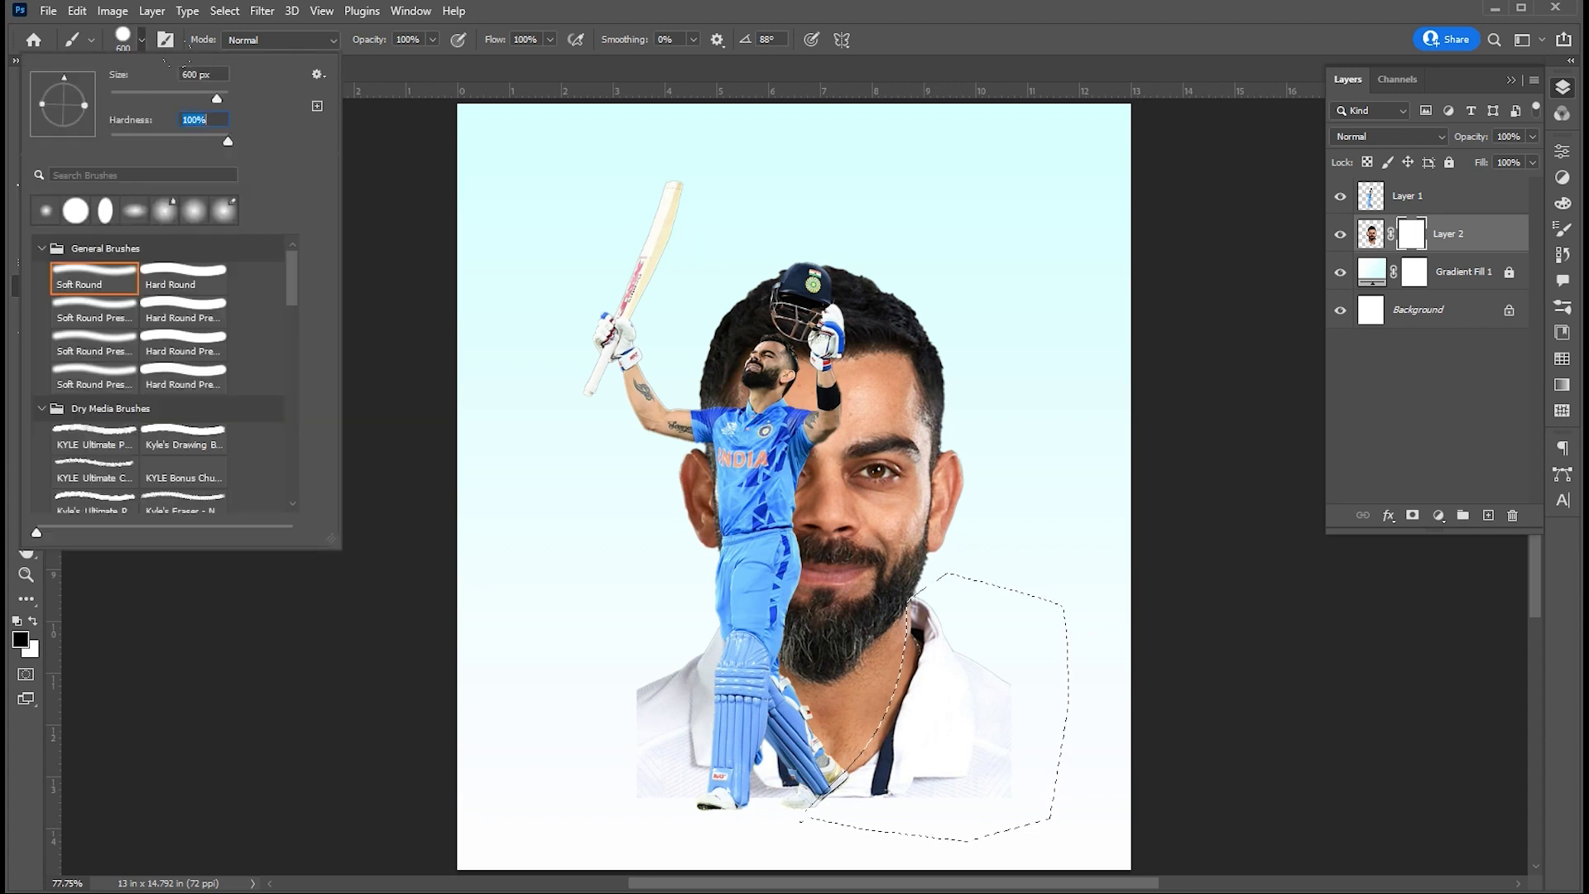
key("Return")
left_click(952, 704)
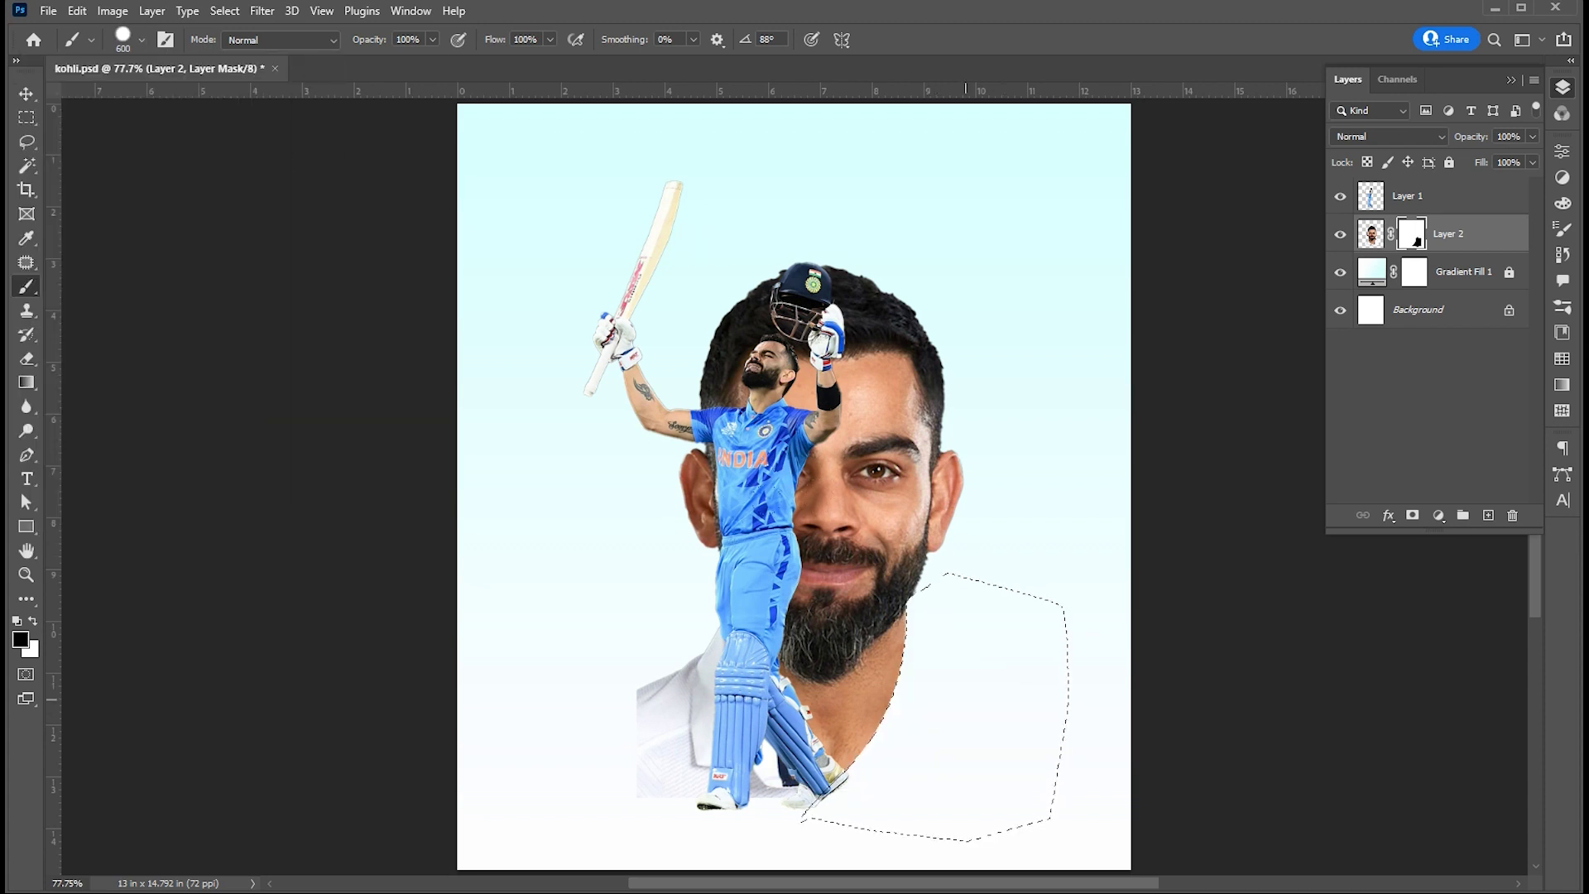
key("v")
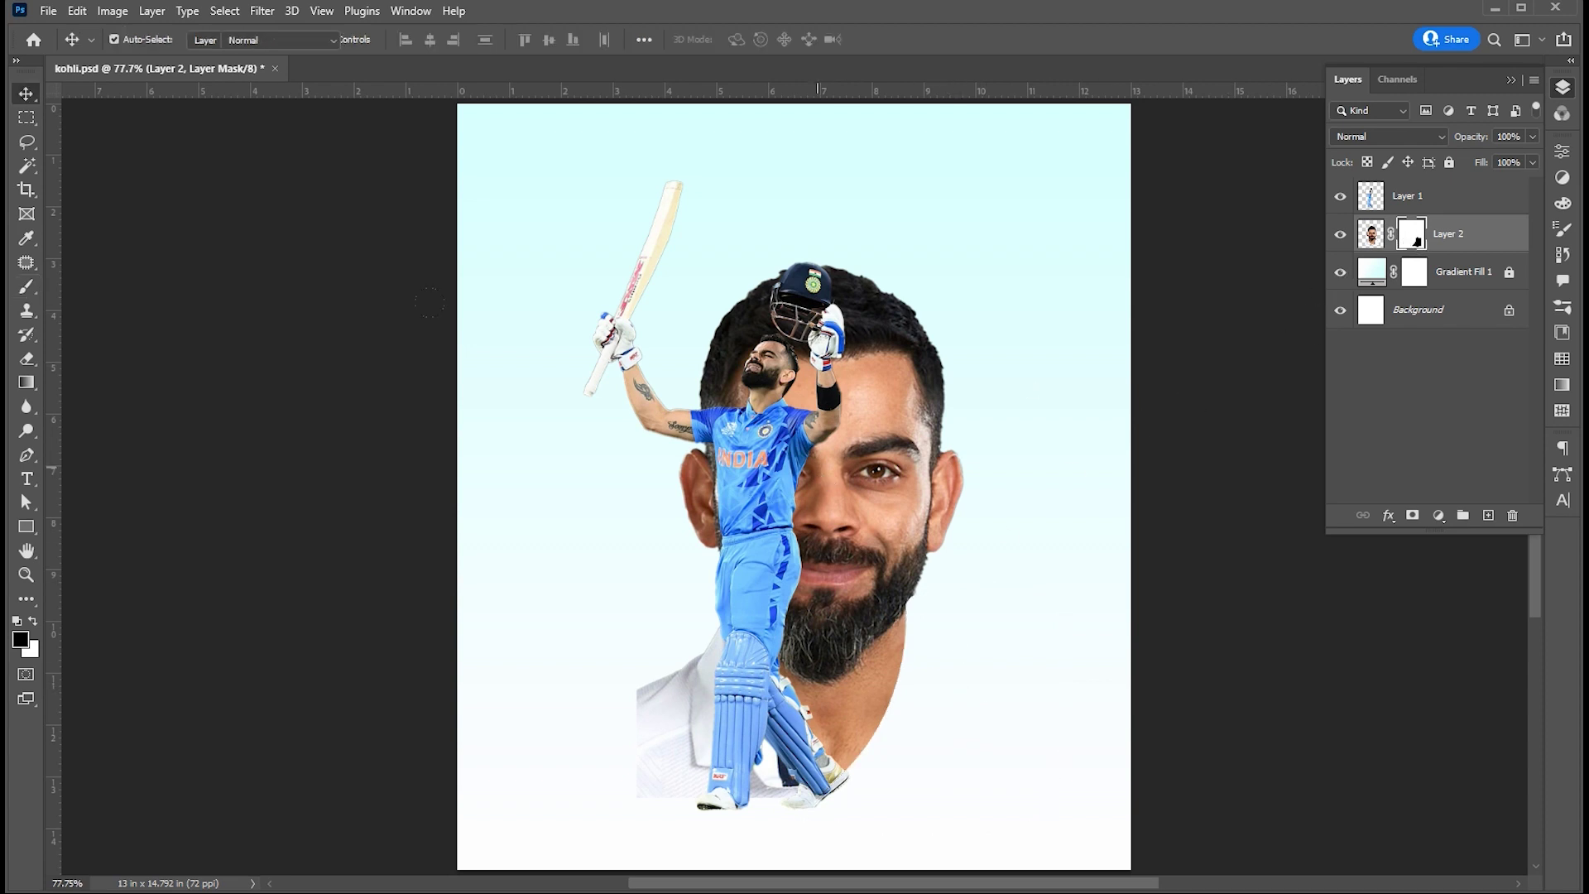
Step: Hide the portrait's face half and shirt beside and behind the cricketer by painting black on Layer 2's mask
key("b")
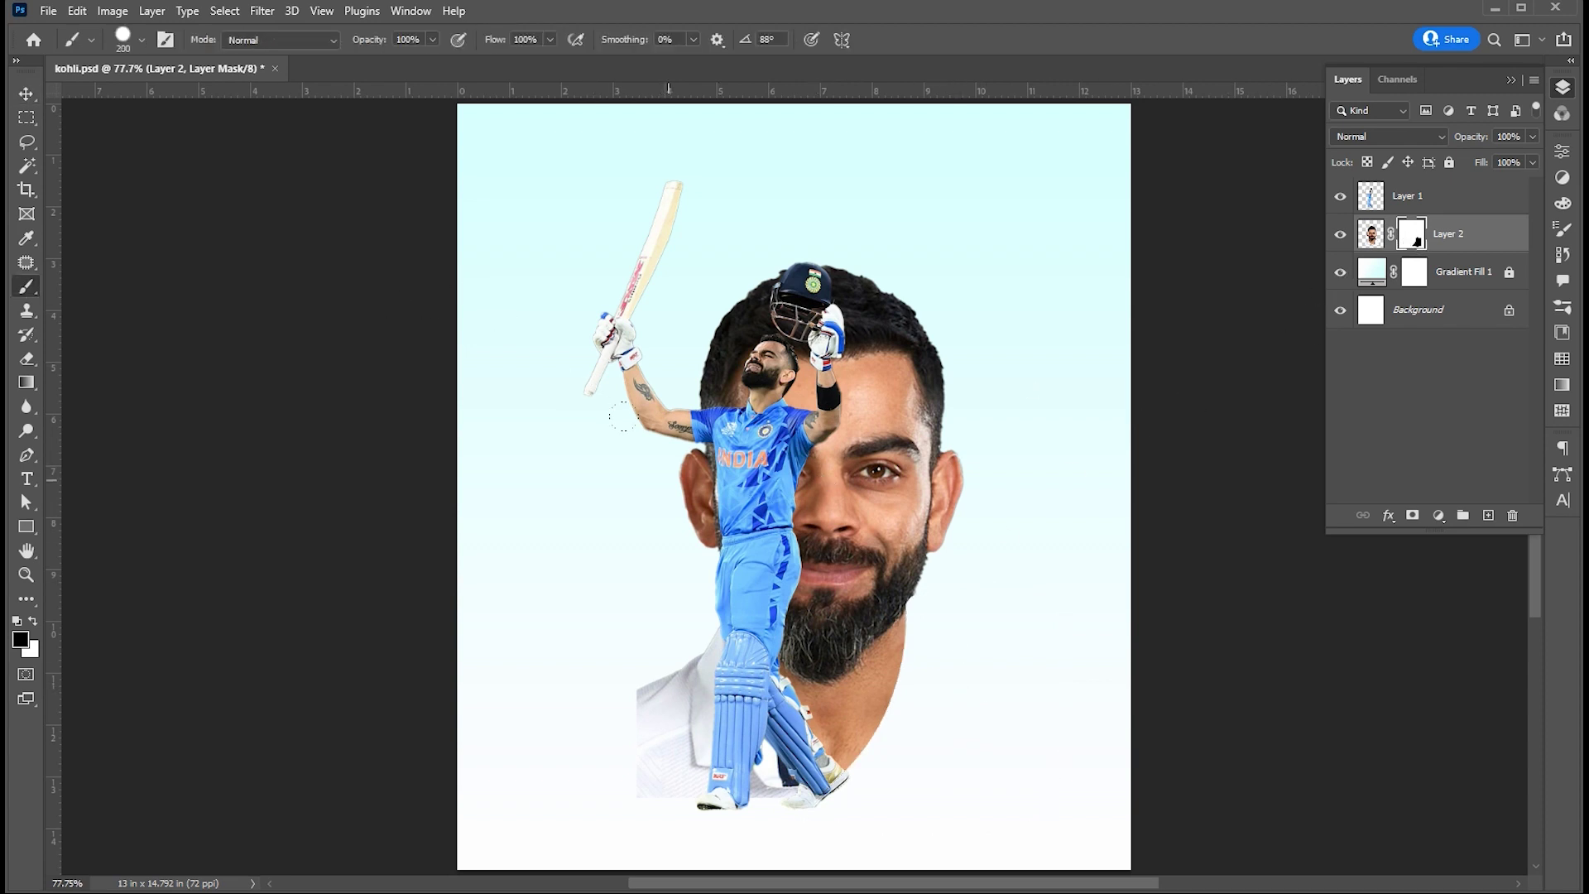
mouse_move(714, 638)
left_mouse_down()
mouse_move(640, 773)
mouse_move(685, 720)
mouse_move(774, 791)
left_mouse_up()
mouse_move(703, 553)
left_mouse_down()
mouse_move(688, 401)
mouse_move(706, 332)
mouse_move(749, 266)
mouse_move(771, 294)
mouse_move(766, 273)
mouse_move(770, 377)
mouse_move(733, 374)
left_mouse_up()
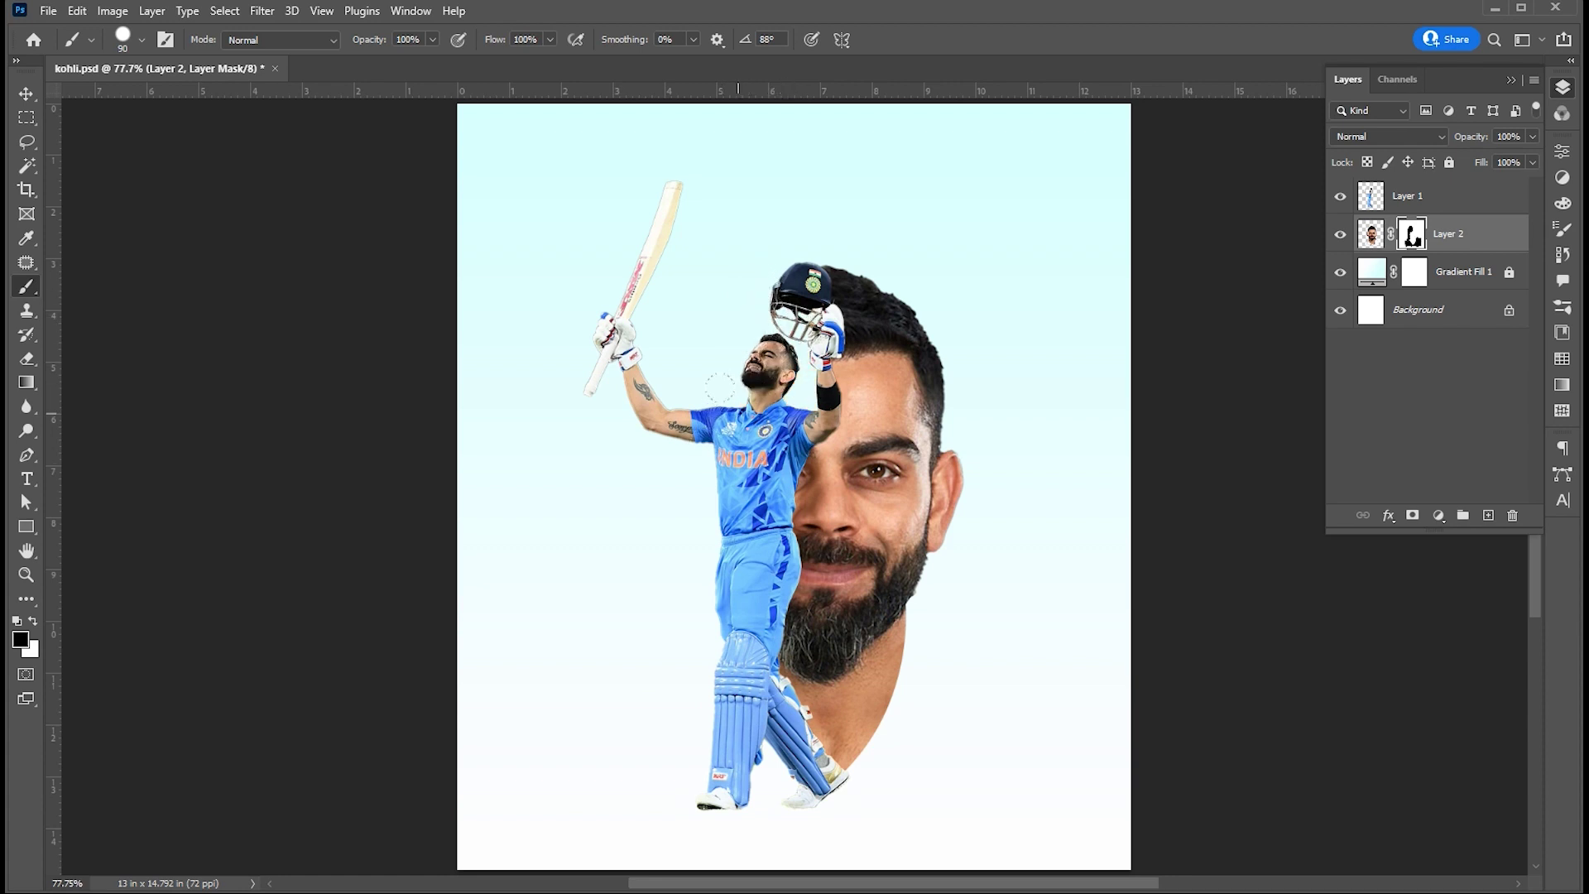
Step: Scale the masked portrait on Layer 2 up very slightly
key("v")
key("ctrl+t")
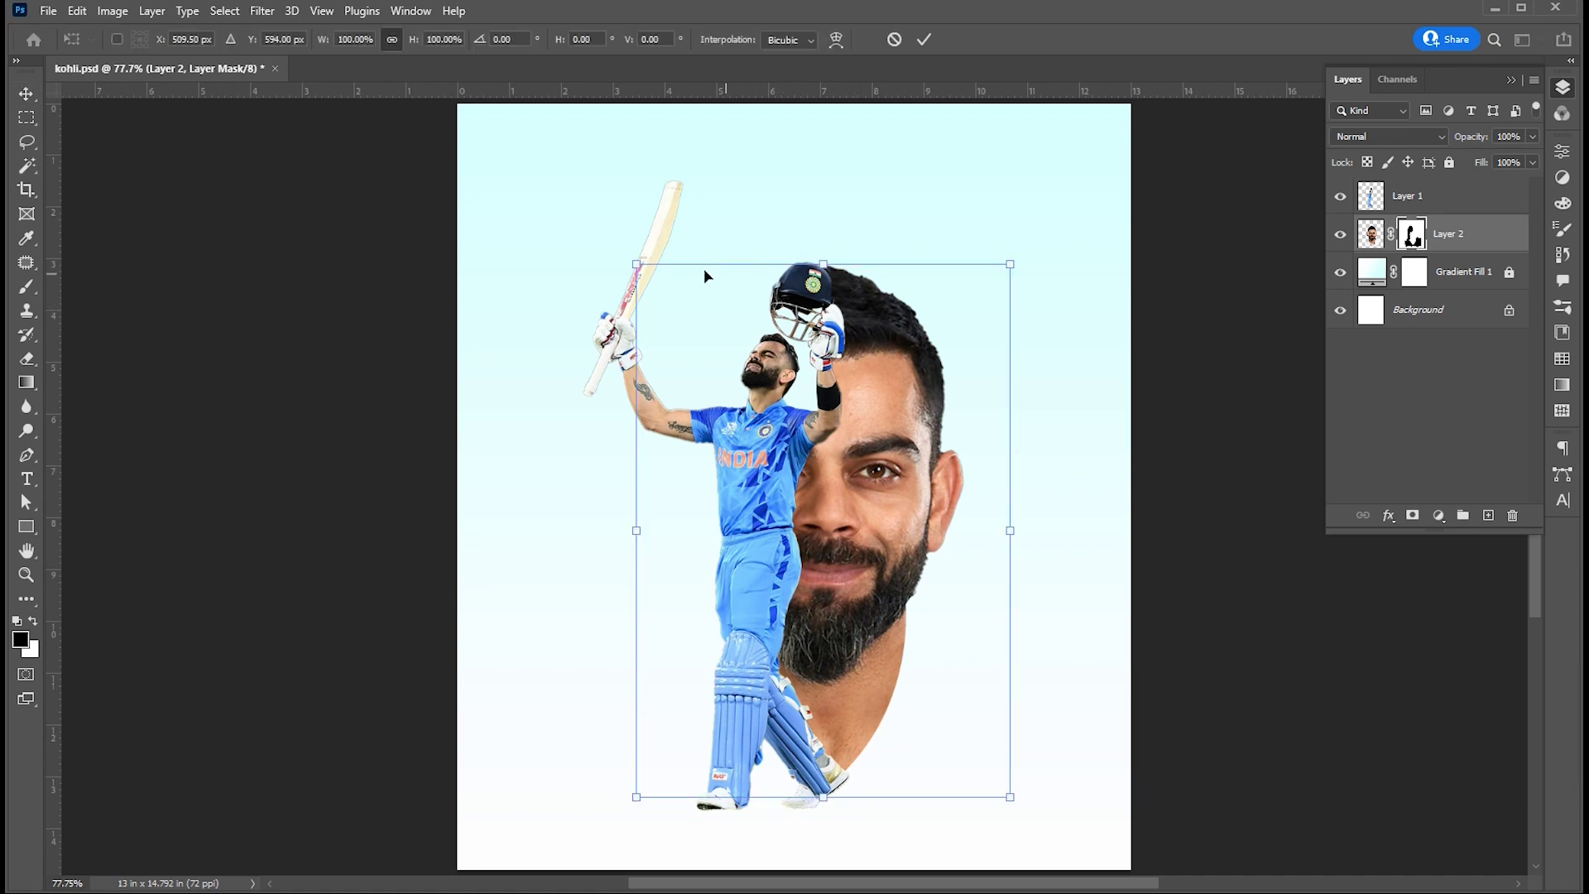
left_click_drag(637, 264, 634, 261)
key("Return")
key("b")
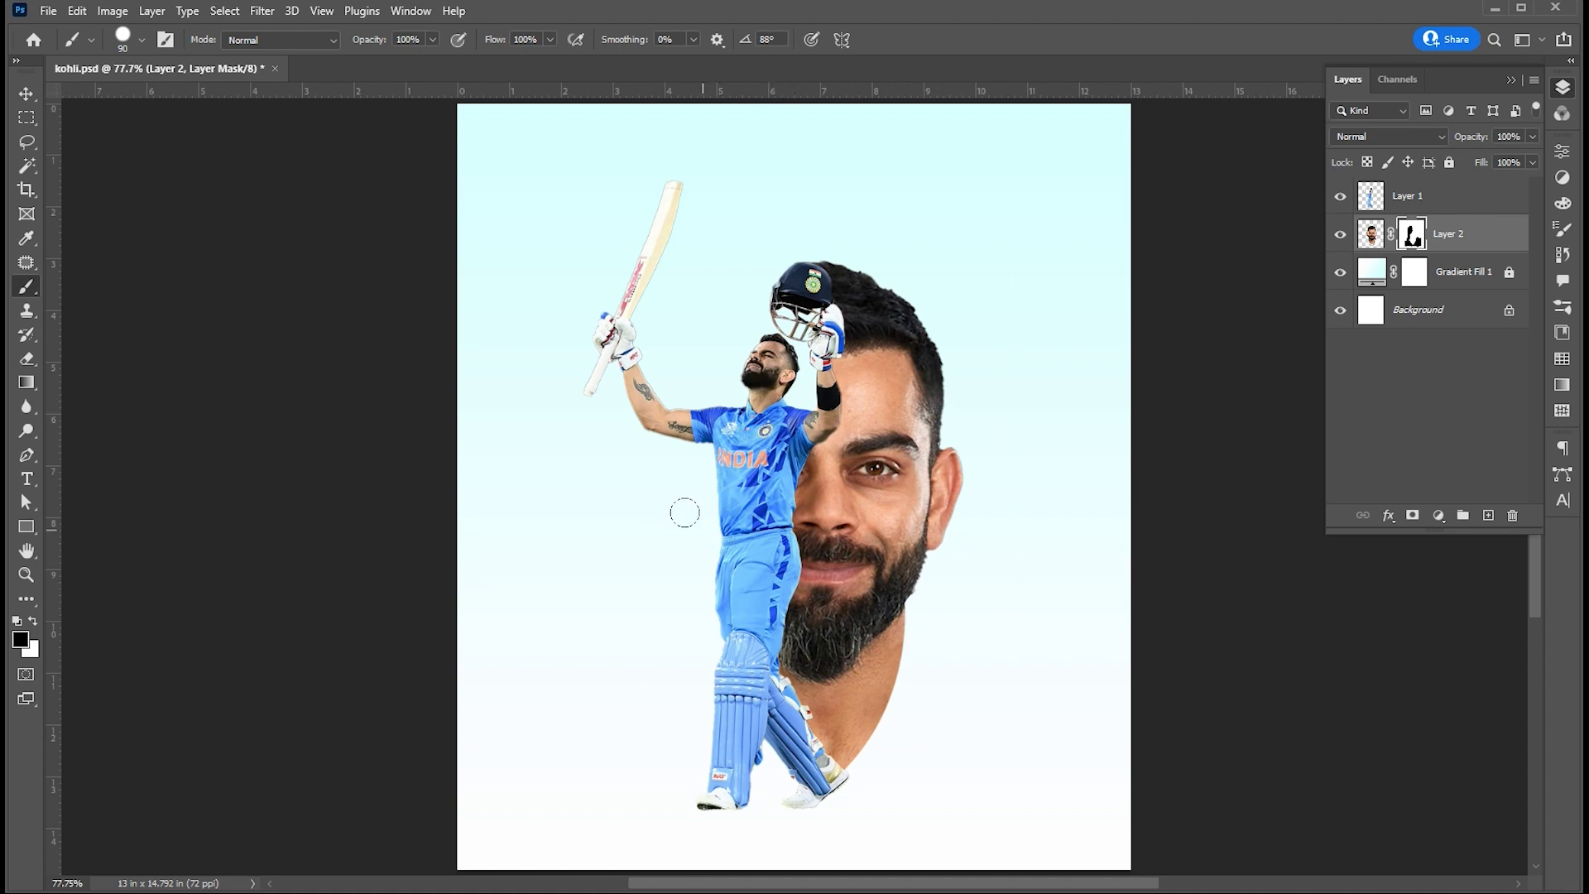
Step: Add a Black & White adjustment layer with the Default preset directly above Layer 2
key("v")
left_click(1439, 516)
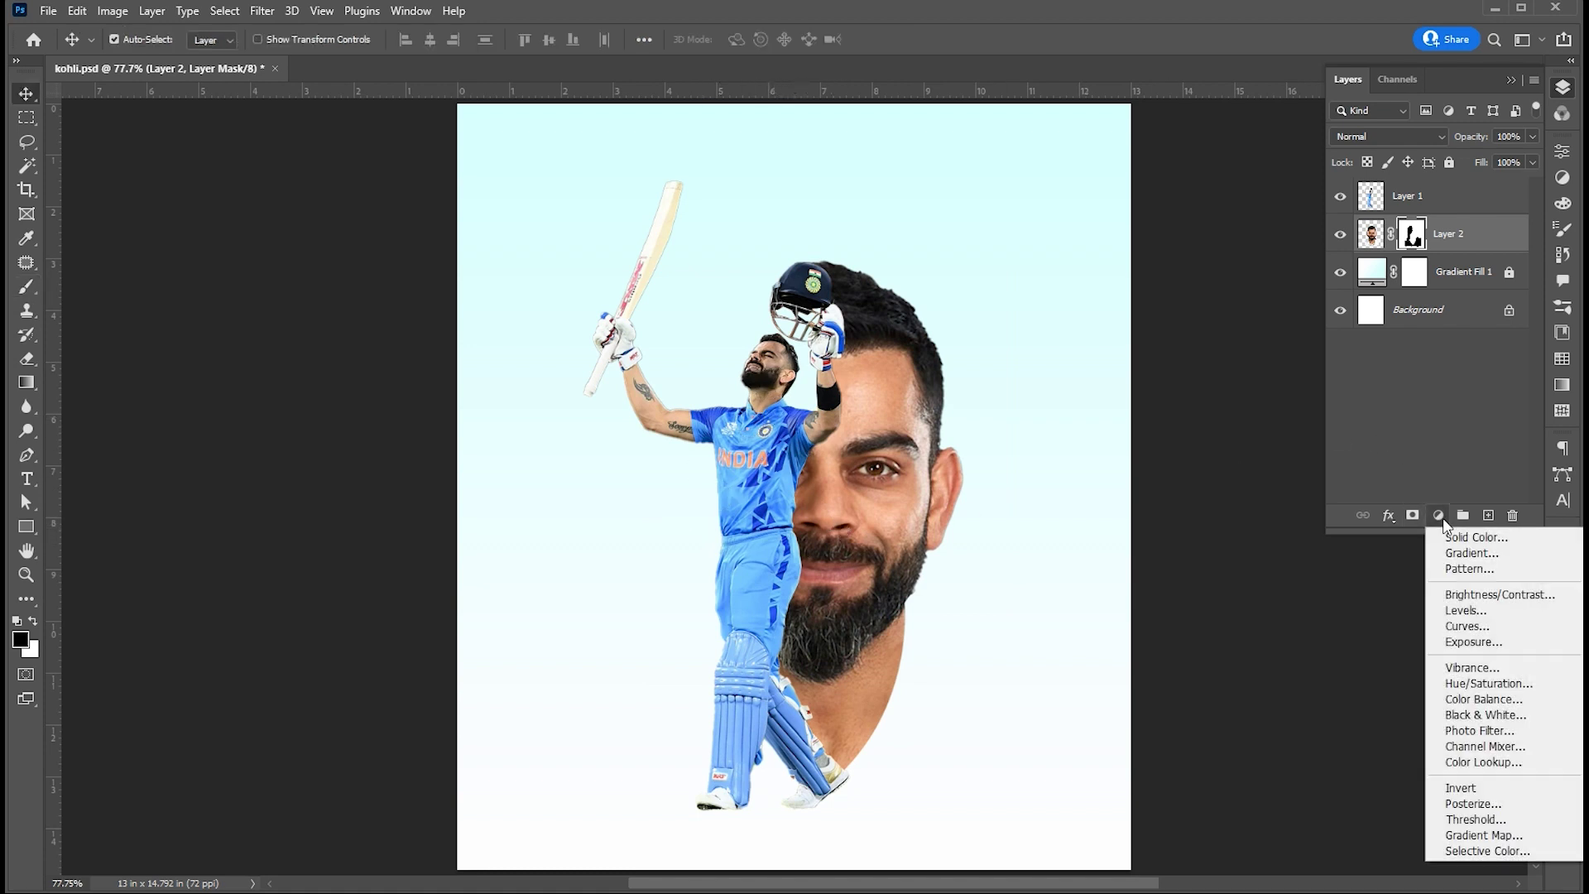
left_click(1470, 715)
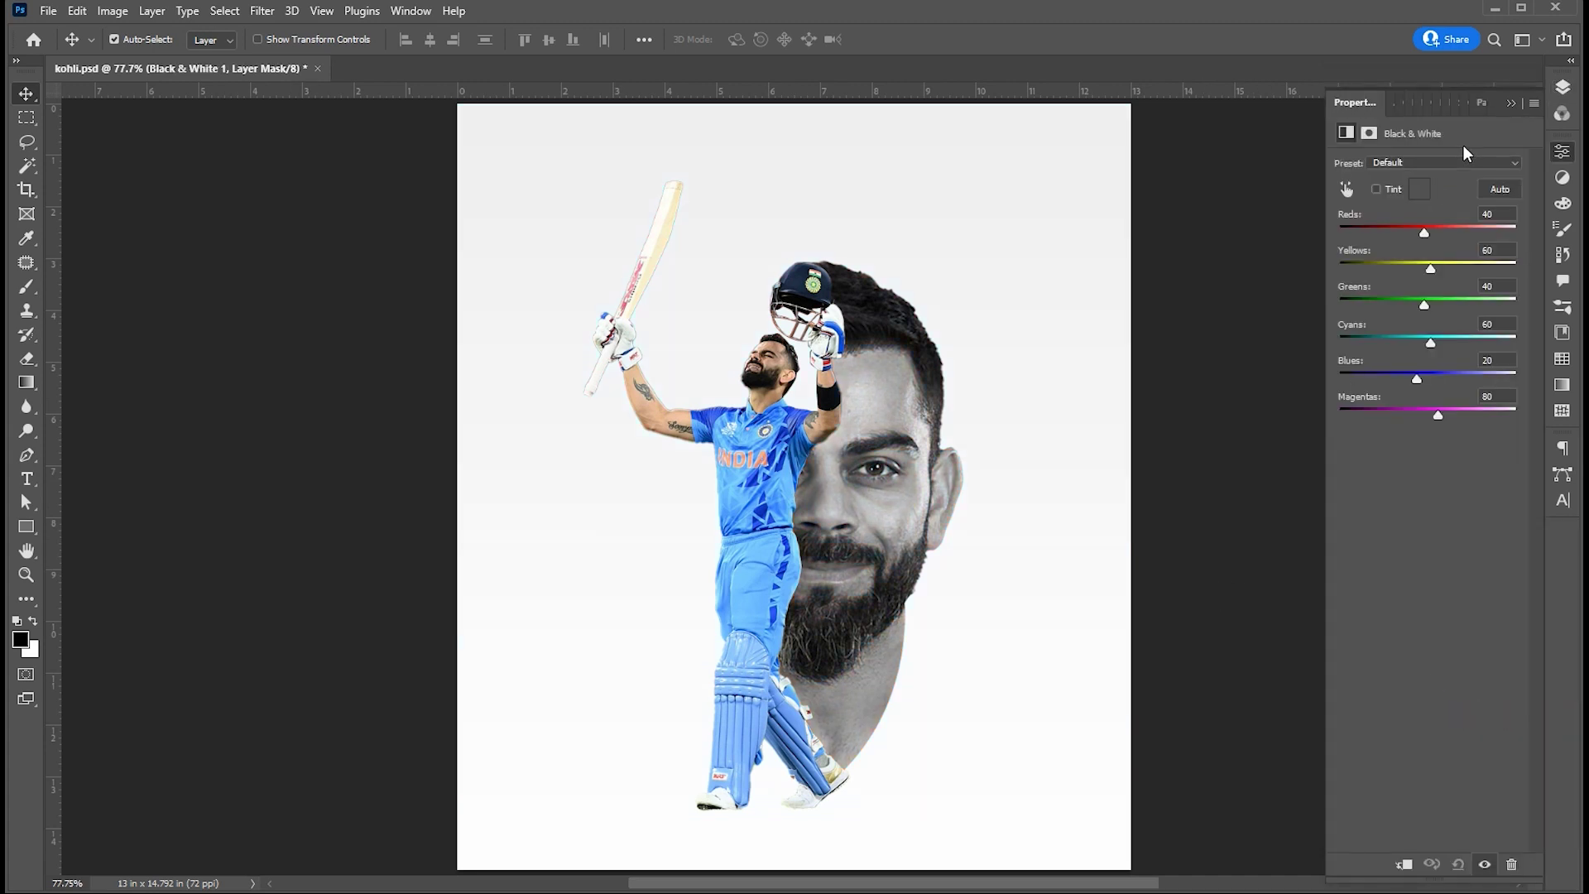
key("F7")
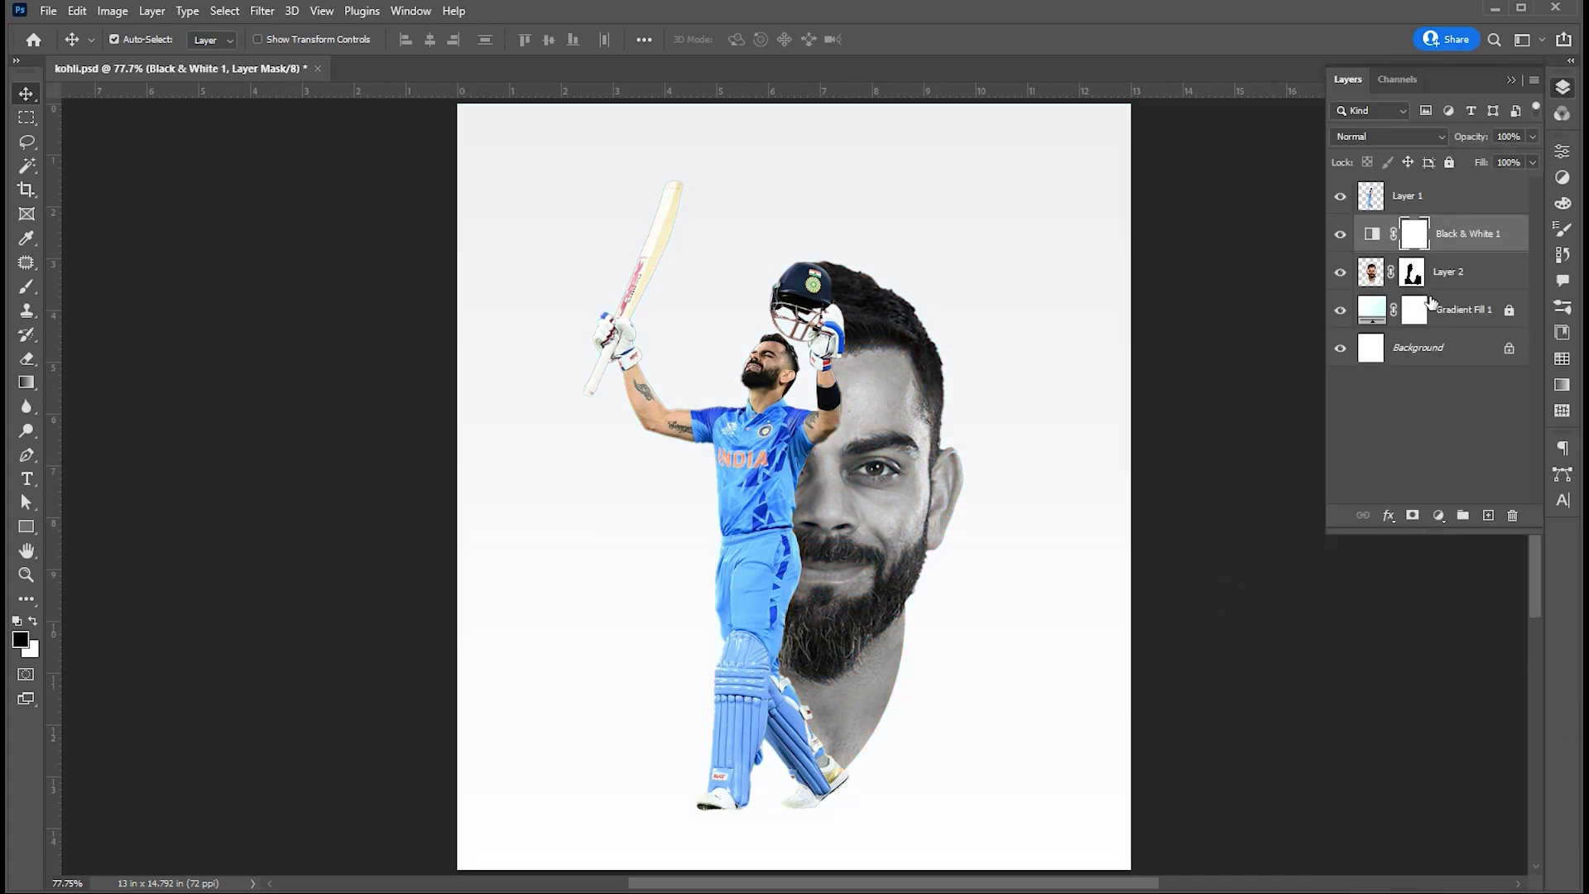
Step: Deepen the shadows of the Layer 2 portrait with Levels, setting the black input level to 32
left_click(1449, 278)
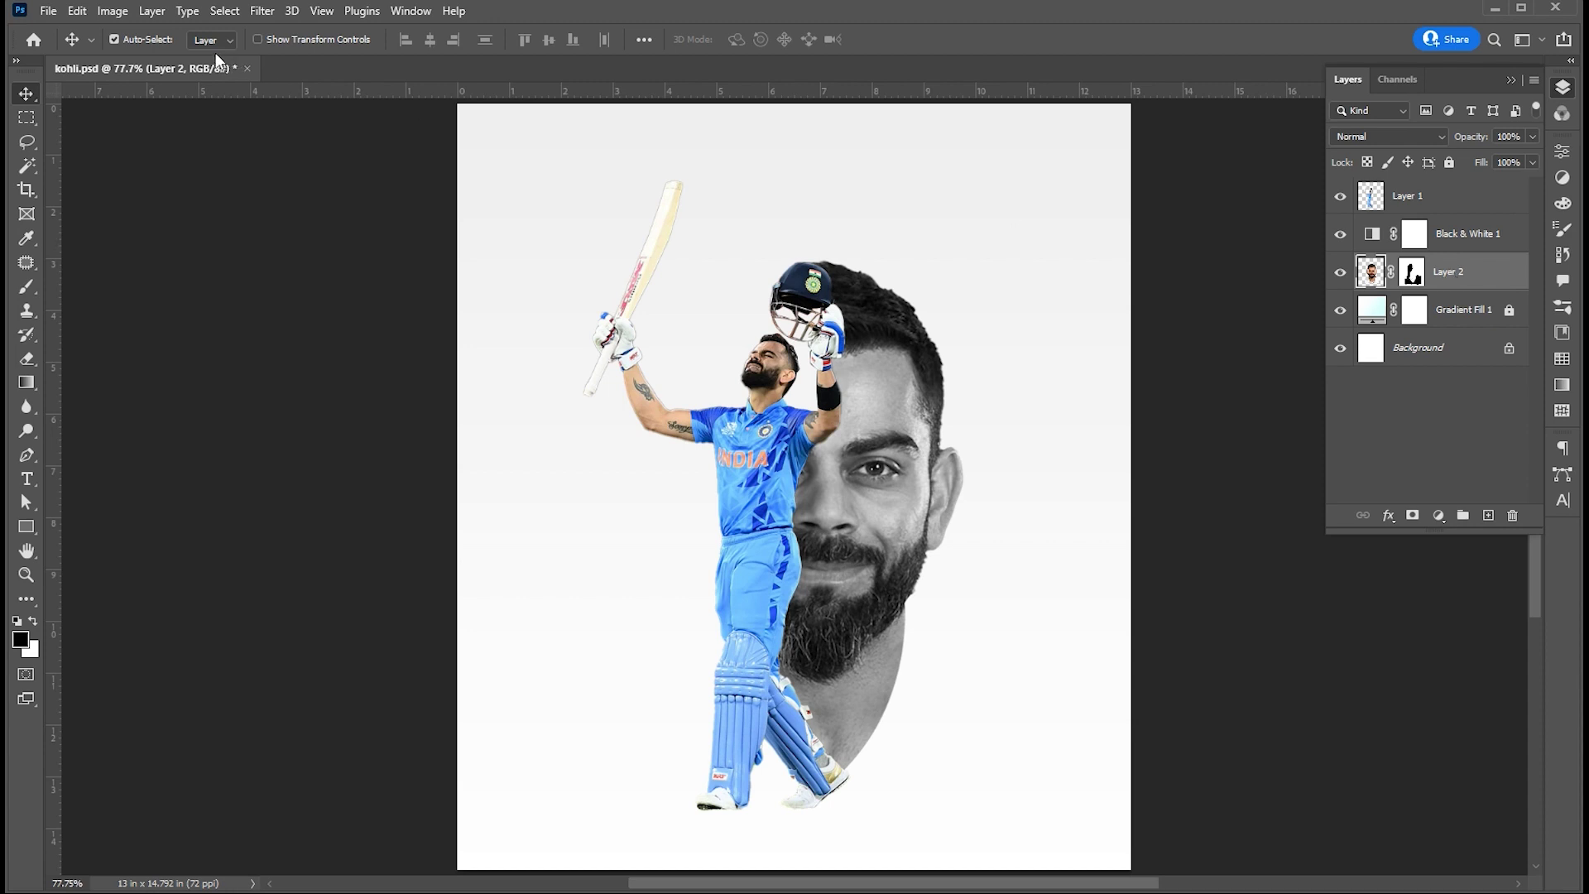
left_click(113, 11)
mouse_move(140, 59)
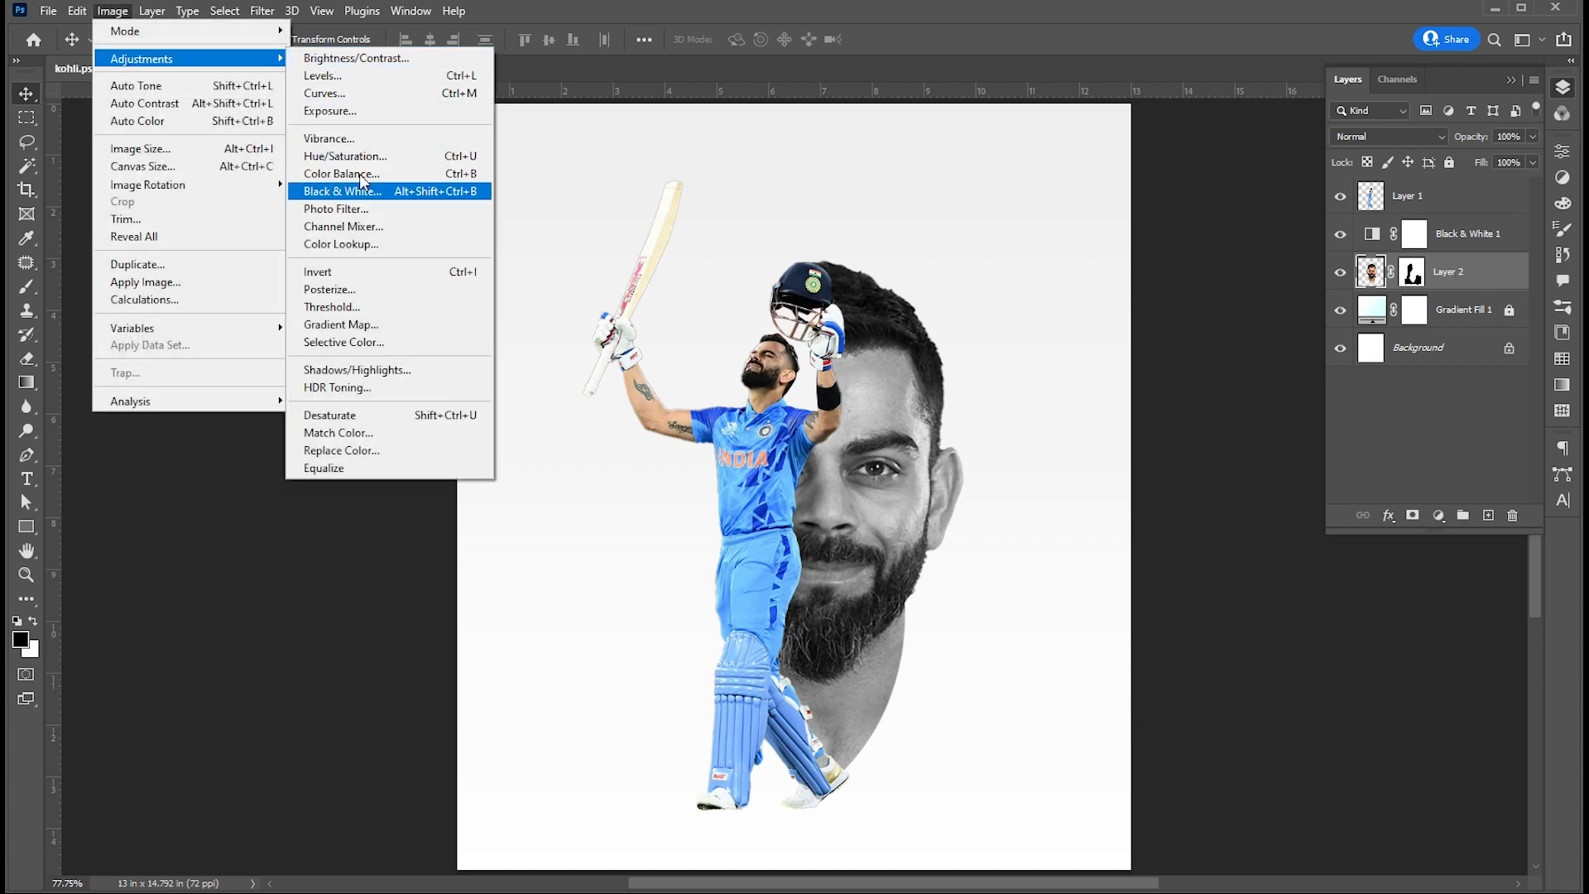
left_click(339, 76)
left_click_drag(1186, 422, 1097, 366)
left_click_drag(991, 570, 1012, 566)
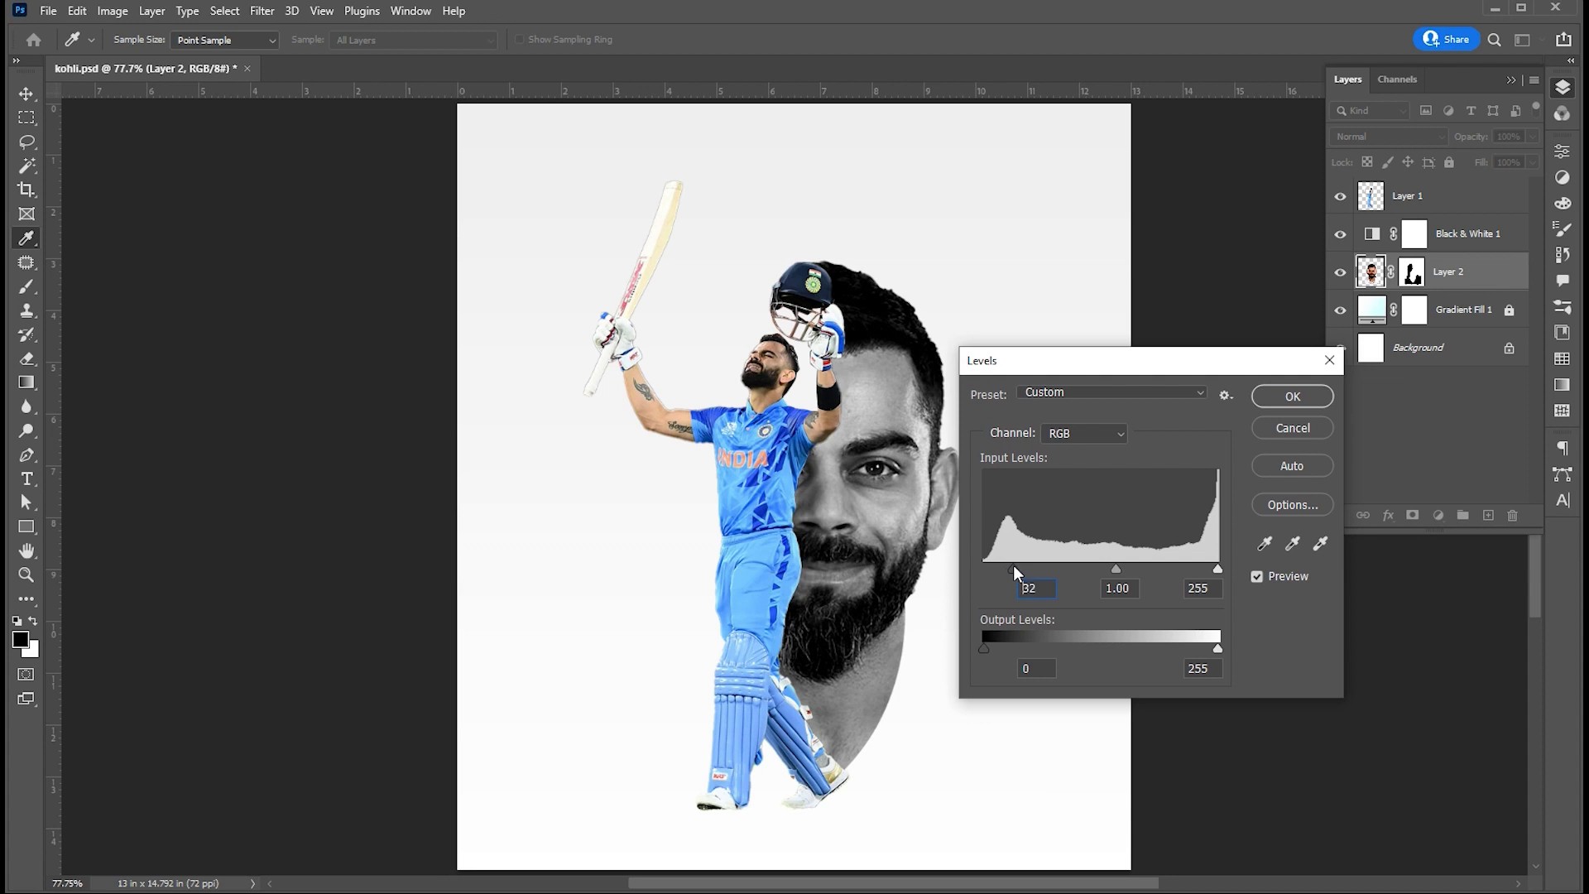
left_click(1292, 396)
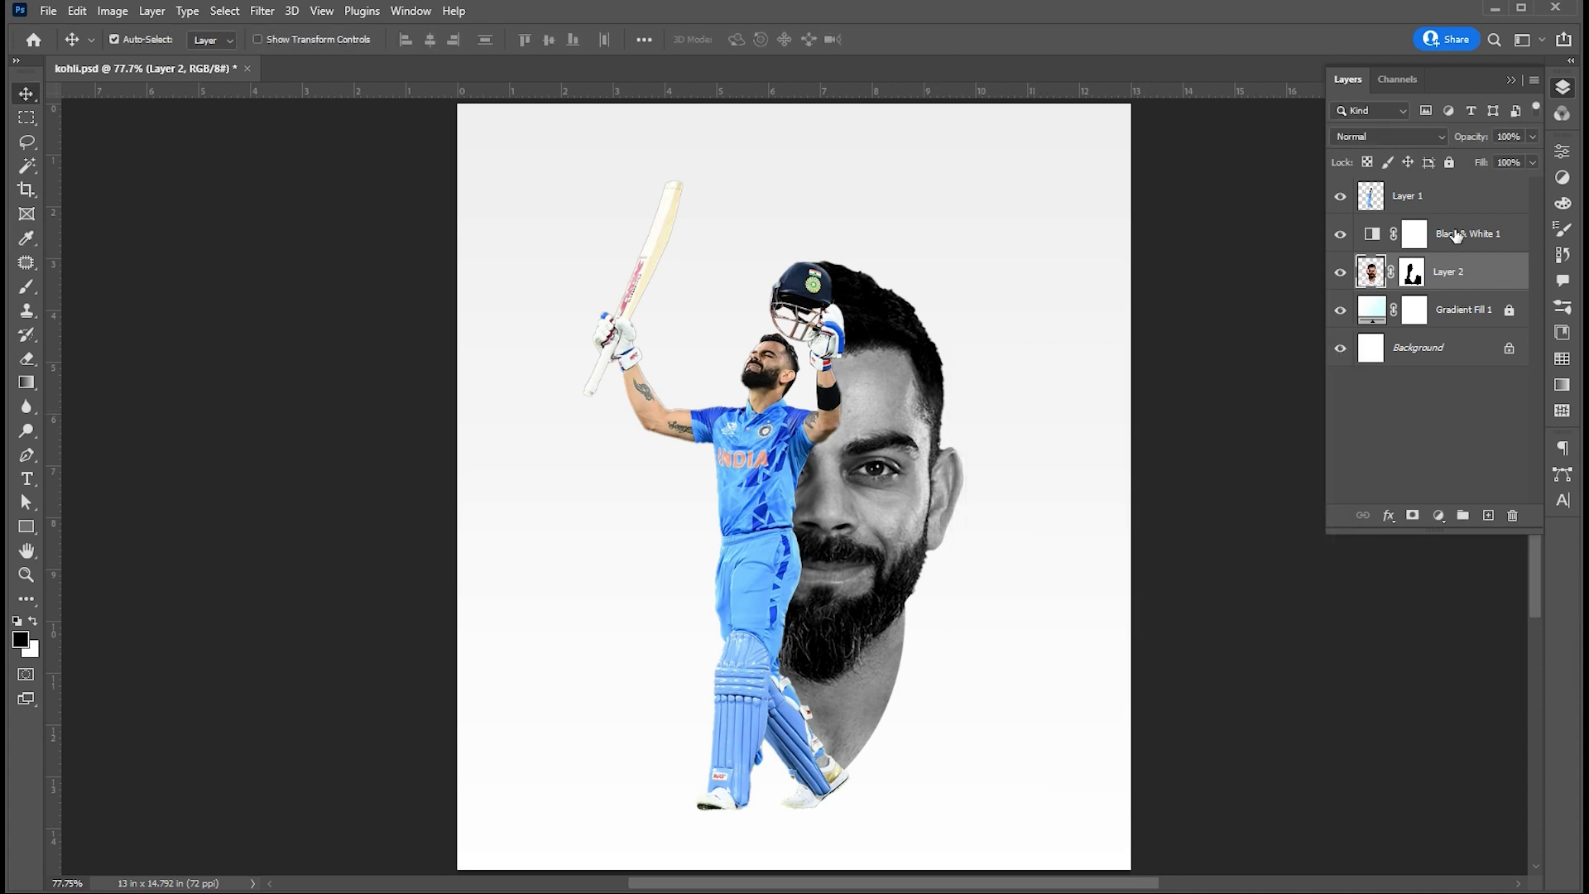
Step: Clip the Black & White adjustment to Layer 2 so it affects only the portrait
left_click(1457, 236)
right_click(1441, 225)
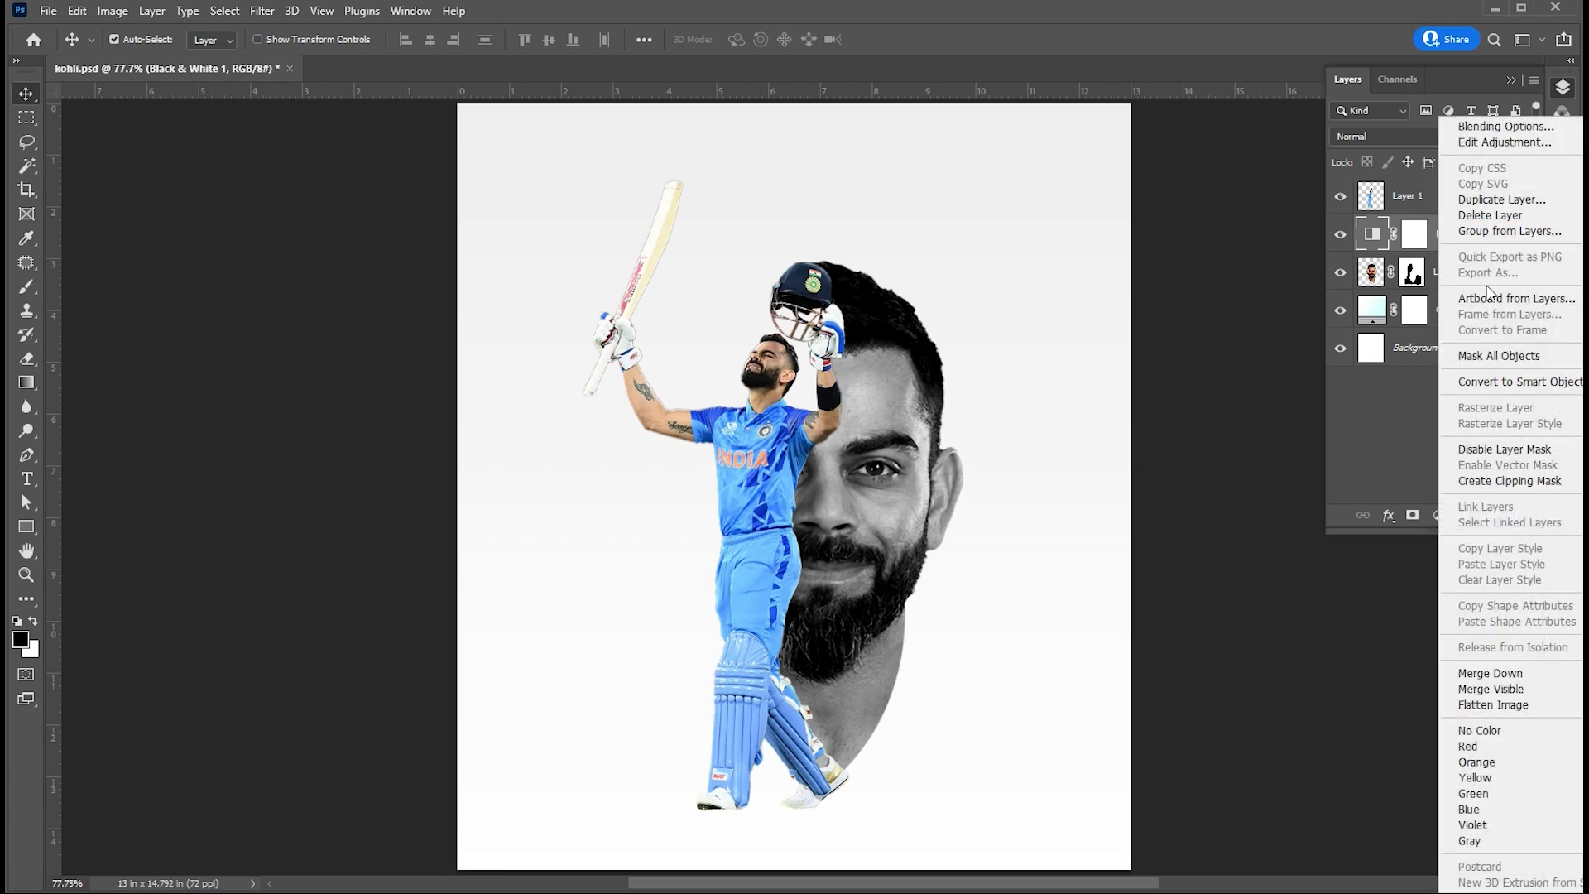
left_click(1482, 481)
Step: Add a medium-blue Solid Color fill layer with hue 195° above the Black & White adjustment and blend it with Color Dodge
left_click(1439, 514)
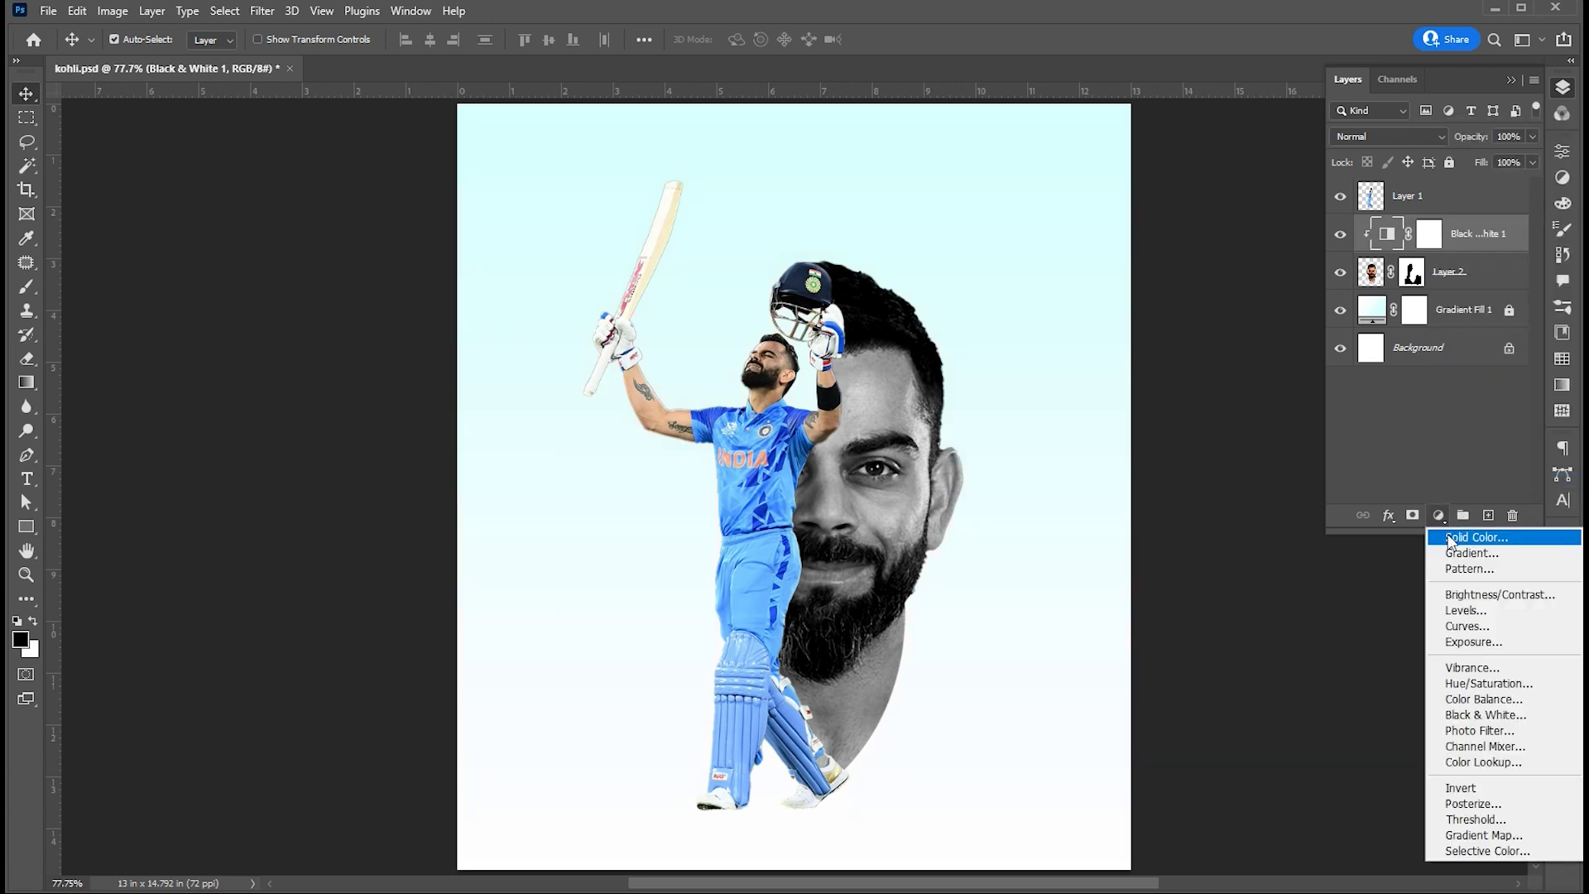
left_click(1453, 539)
left_click_drag(1229, 523, 1224, 518)
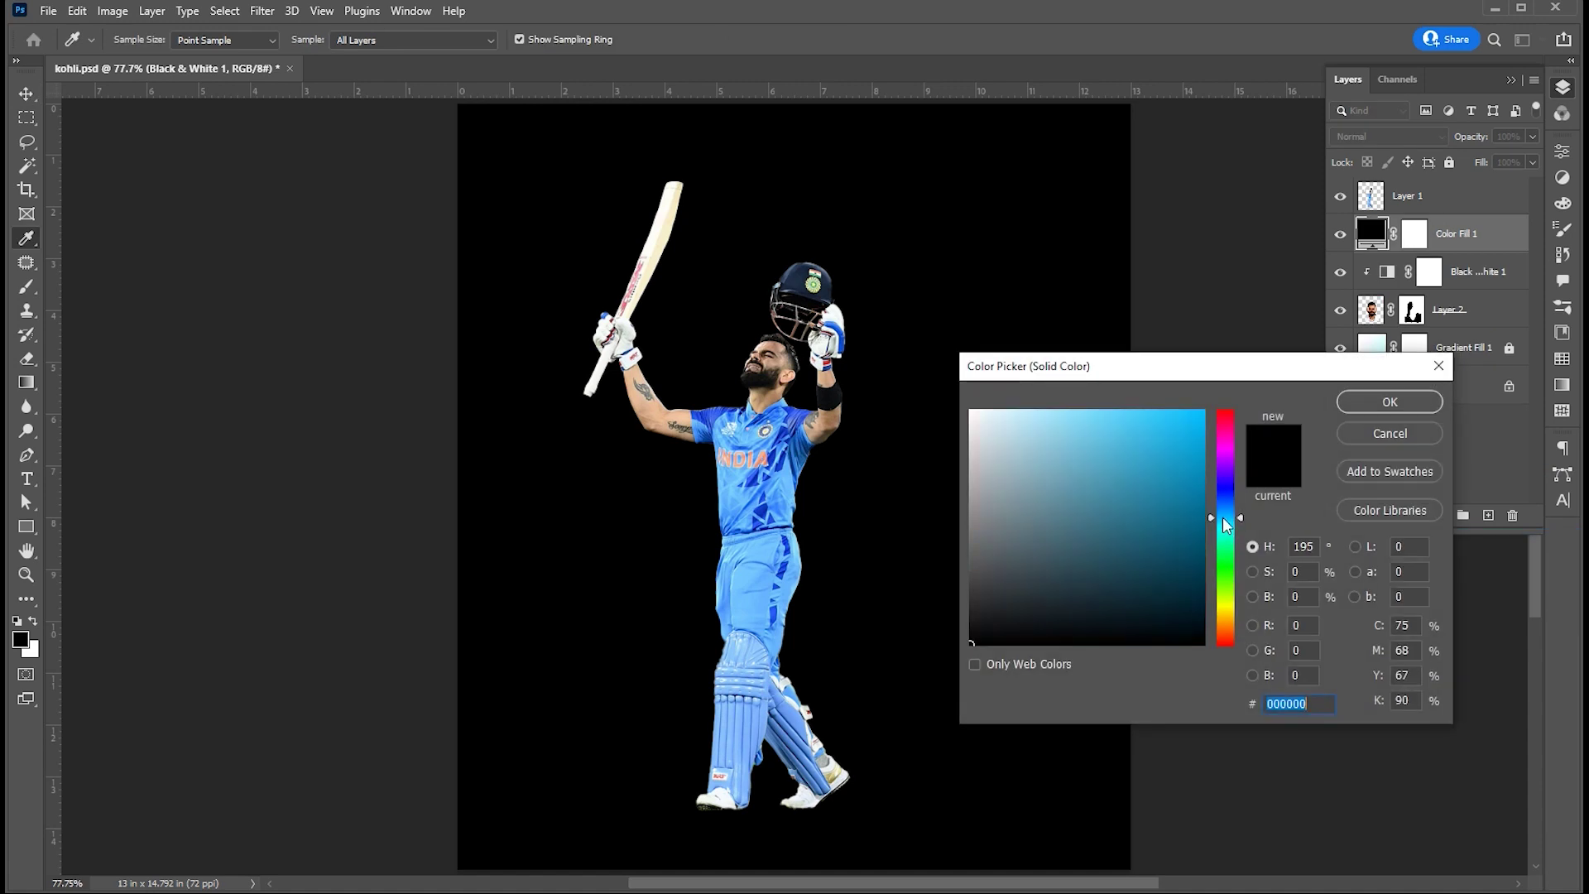
left_click(1203, 464)
left_click(1374, 406)
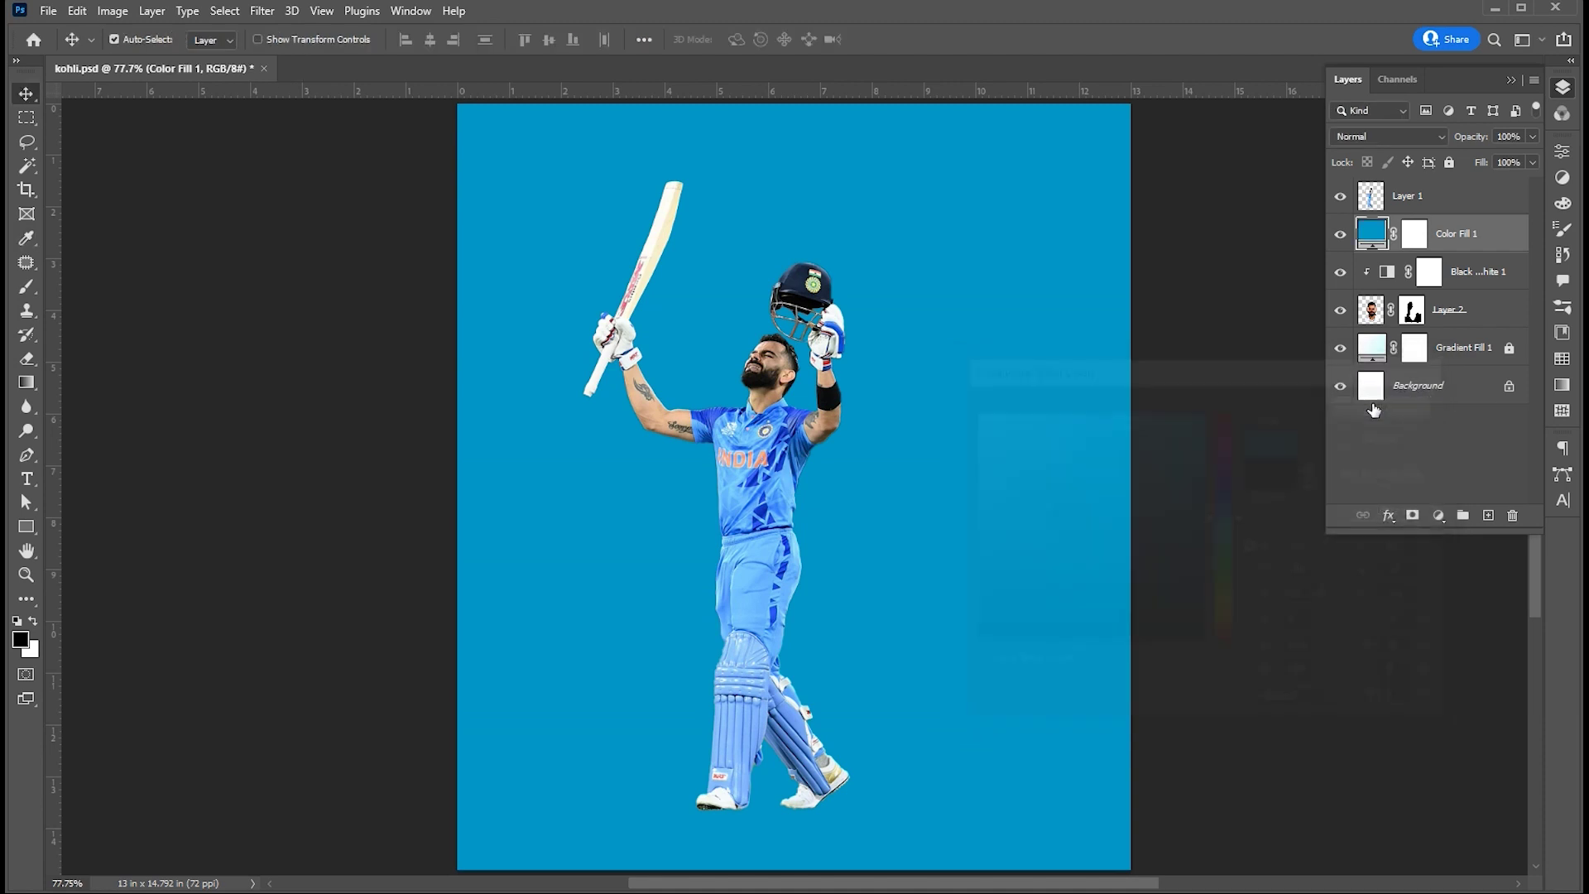
left_click(1373, 136)
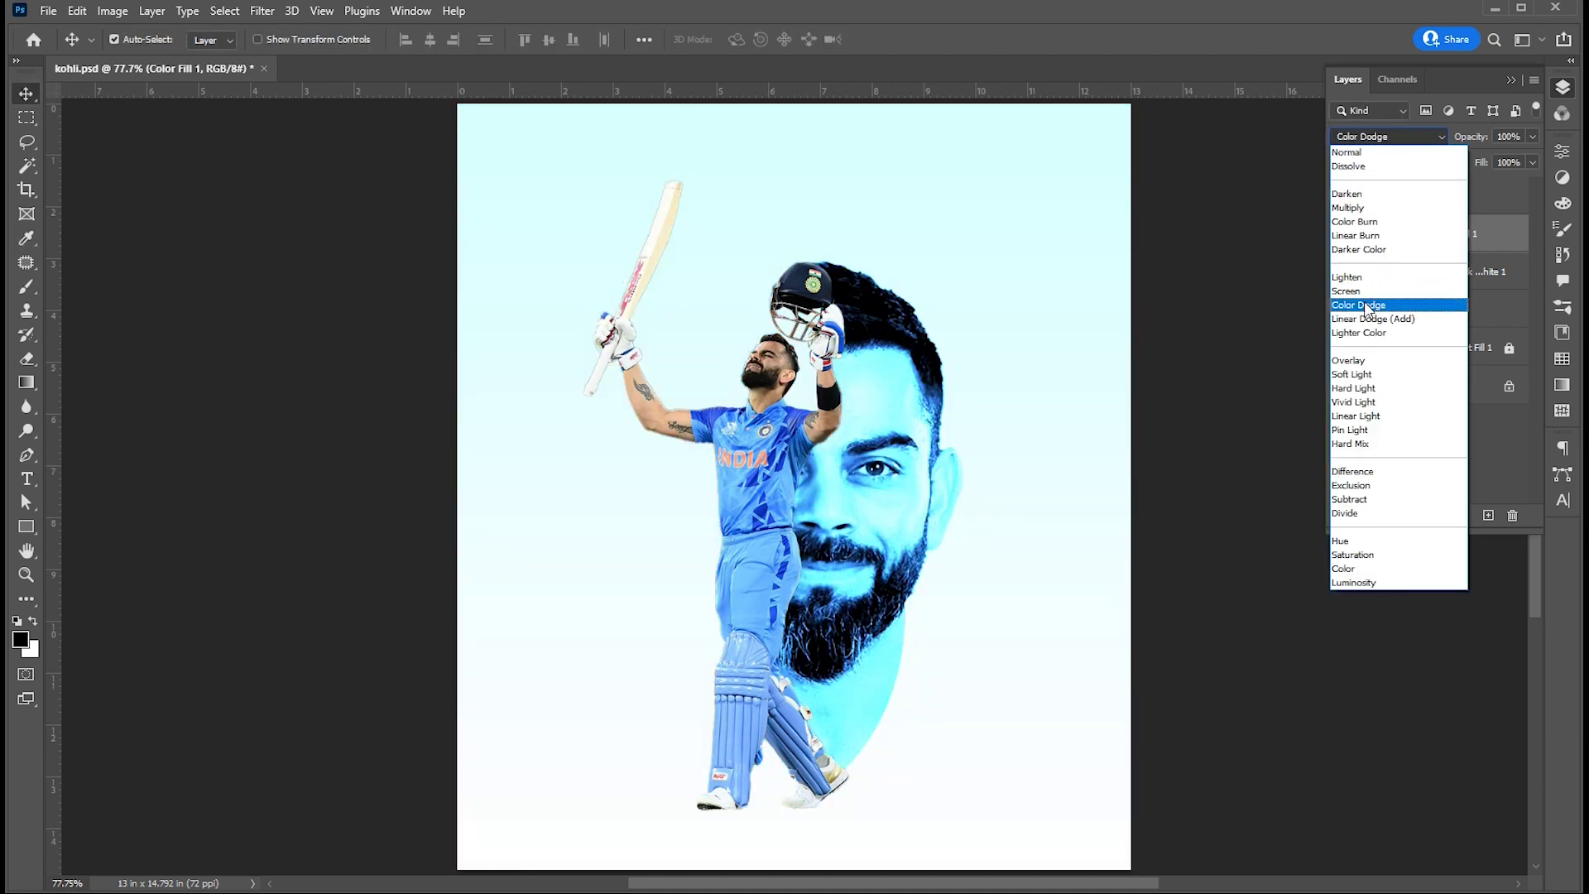
left_click(1362, 305)
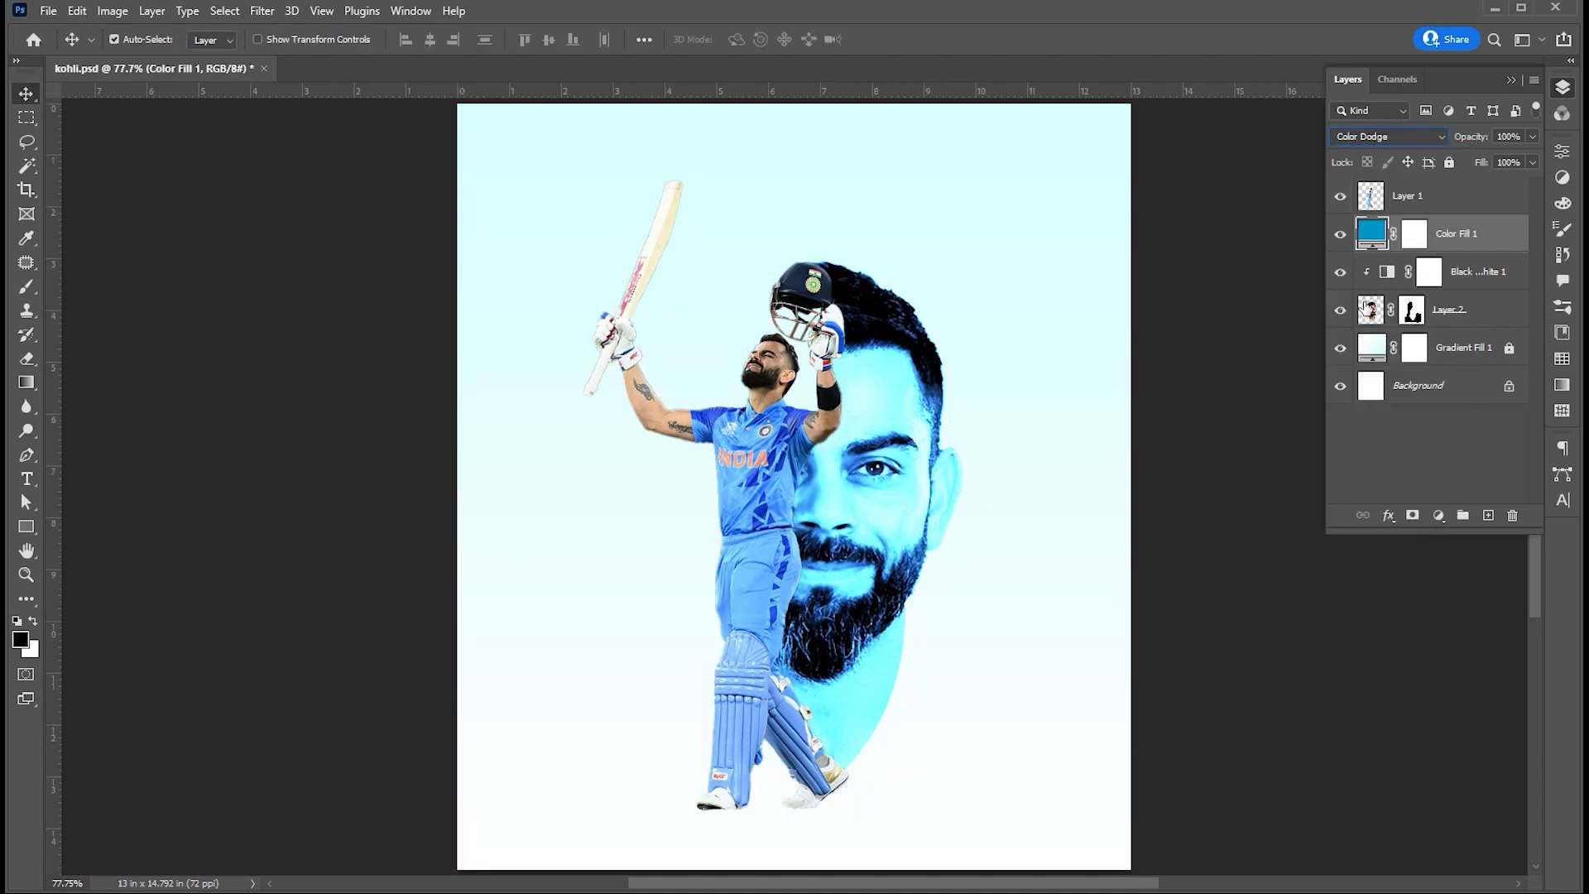
Step: Clip the blue Color Fill 1 layer to the portrait and invert its mask to black
right_click(1438, 249)
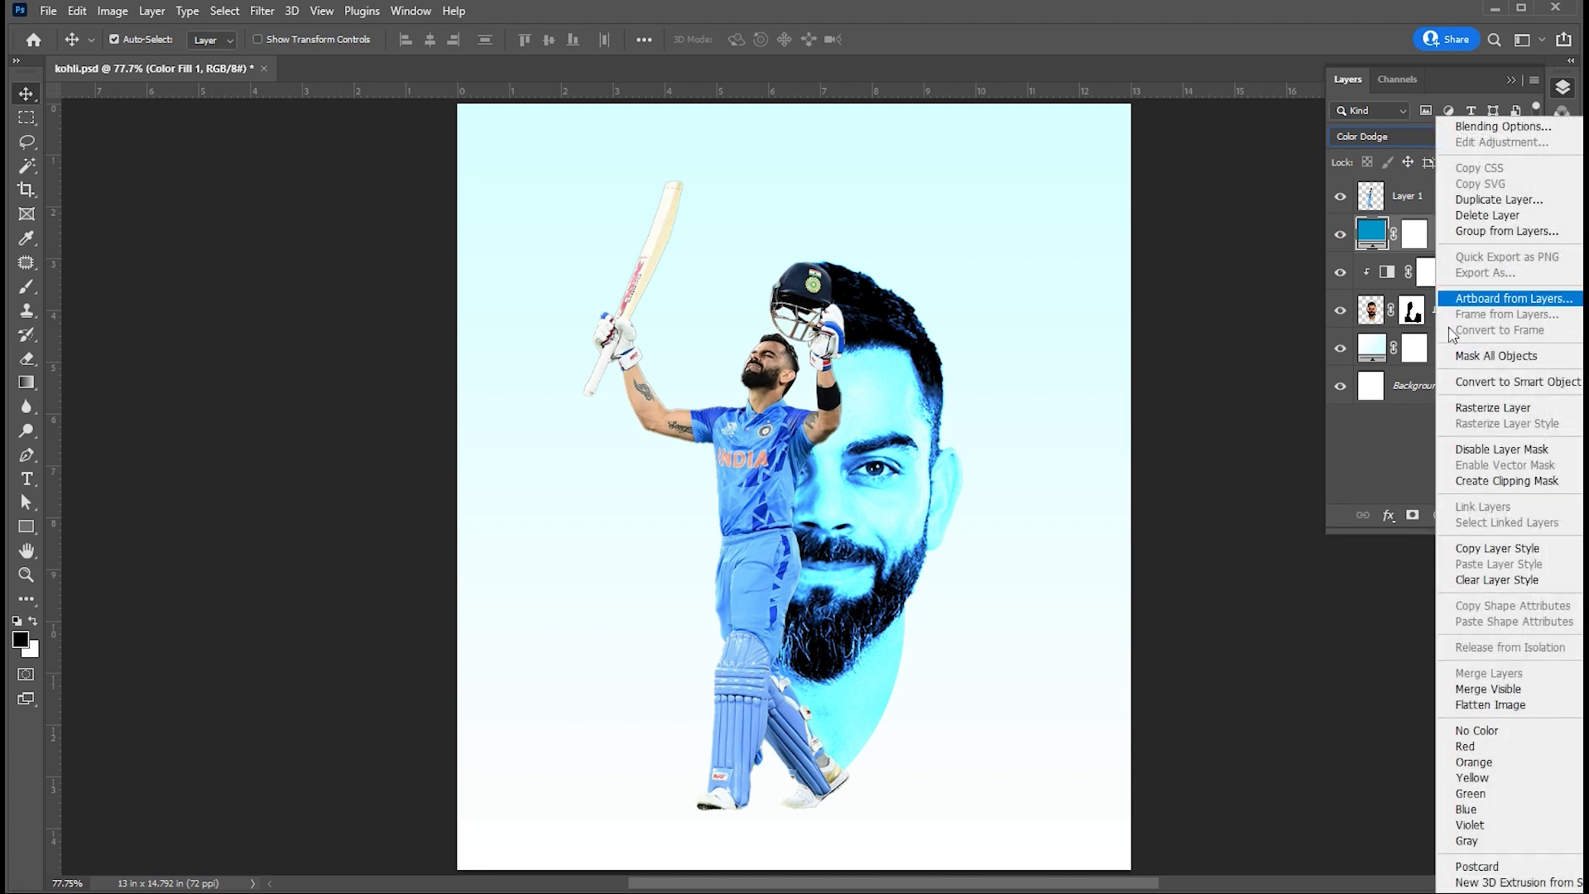
left_click(1467, 480)
left_click(1431, 236)
key("ctrl+i")
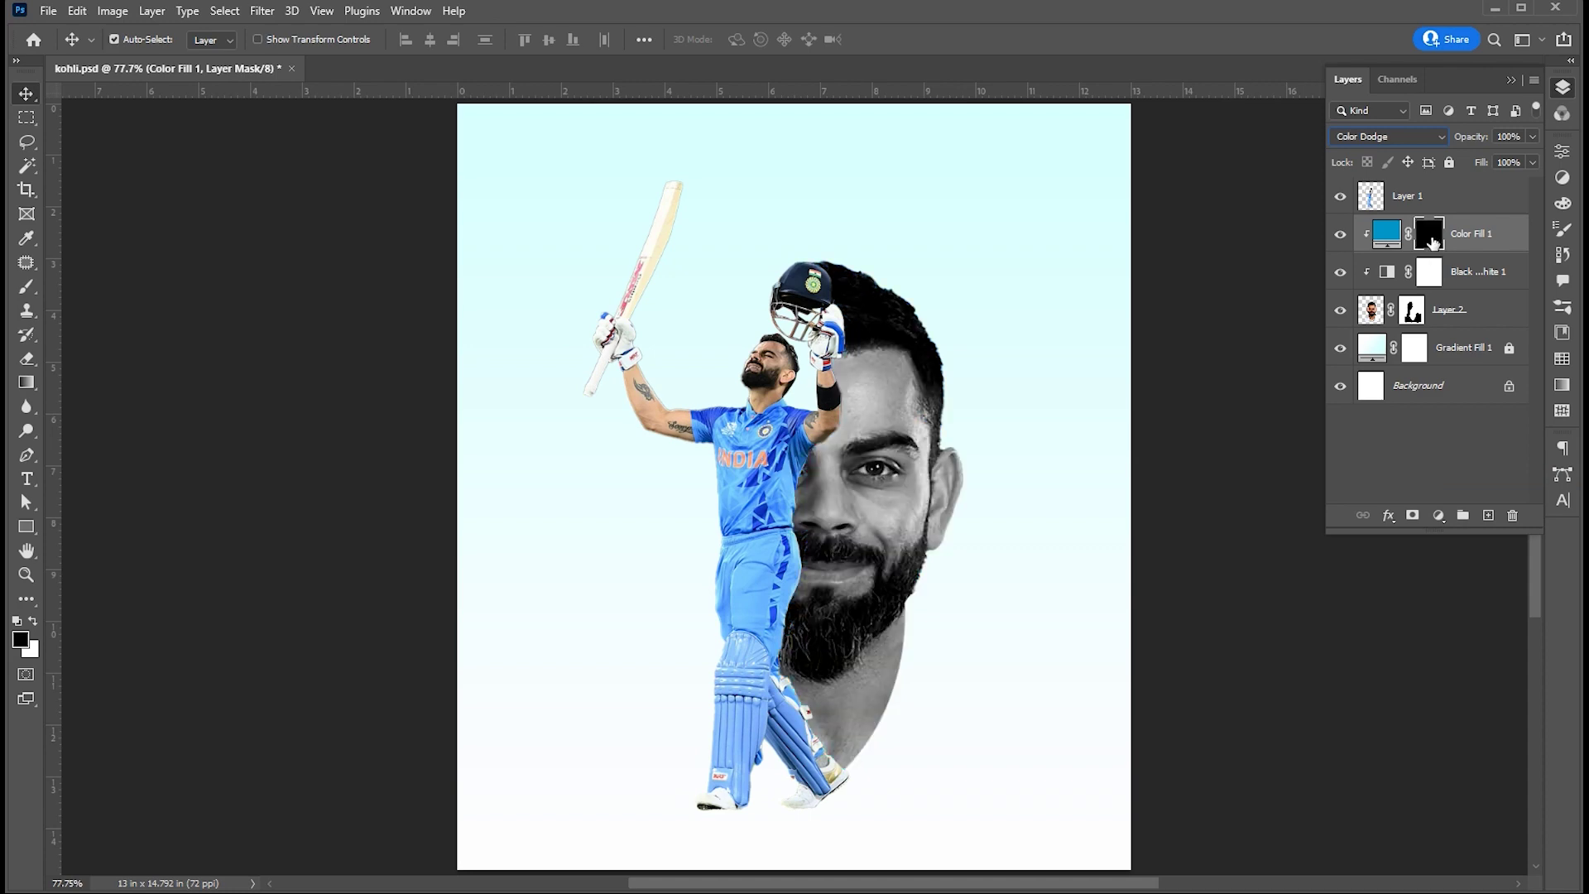
Step: Tint the portrait's iris blue by painting white on Color Fill 1's mask with a soft 10 px brush
left_click(881, 476, "ctrl")
key("z")
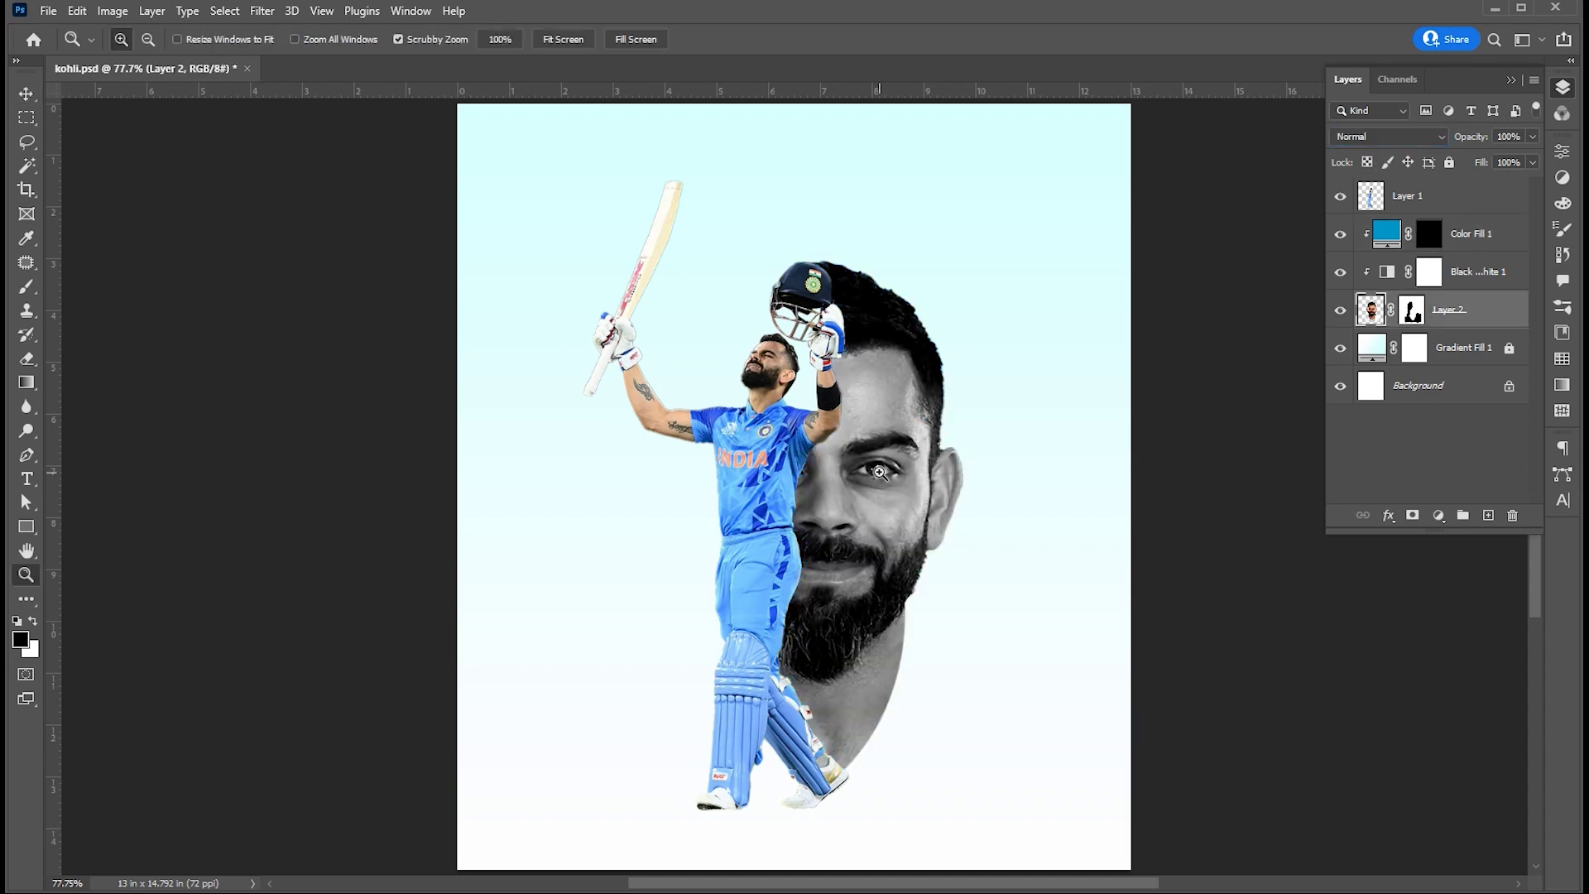
left_click_drag(880, 473, 1057, 543)
key("v")
left_click(1434, 235)
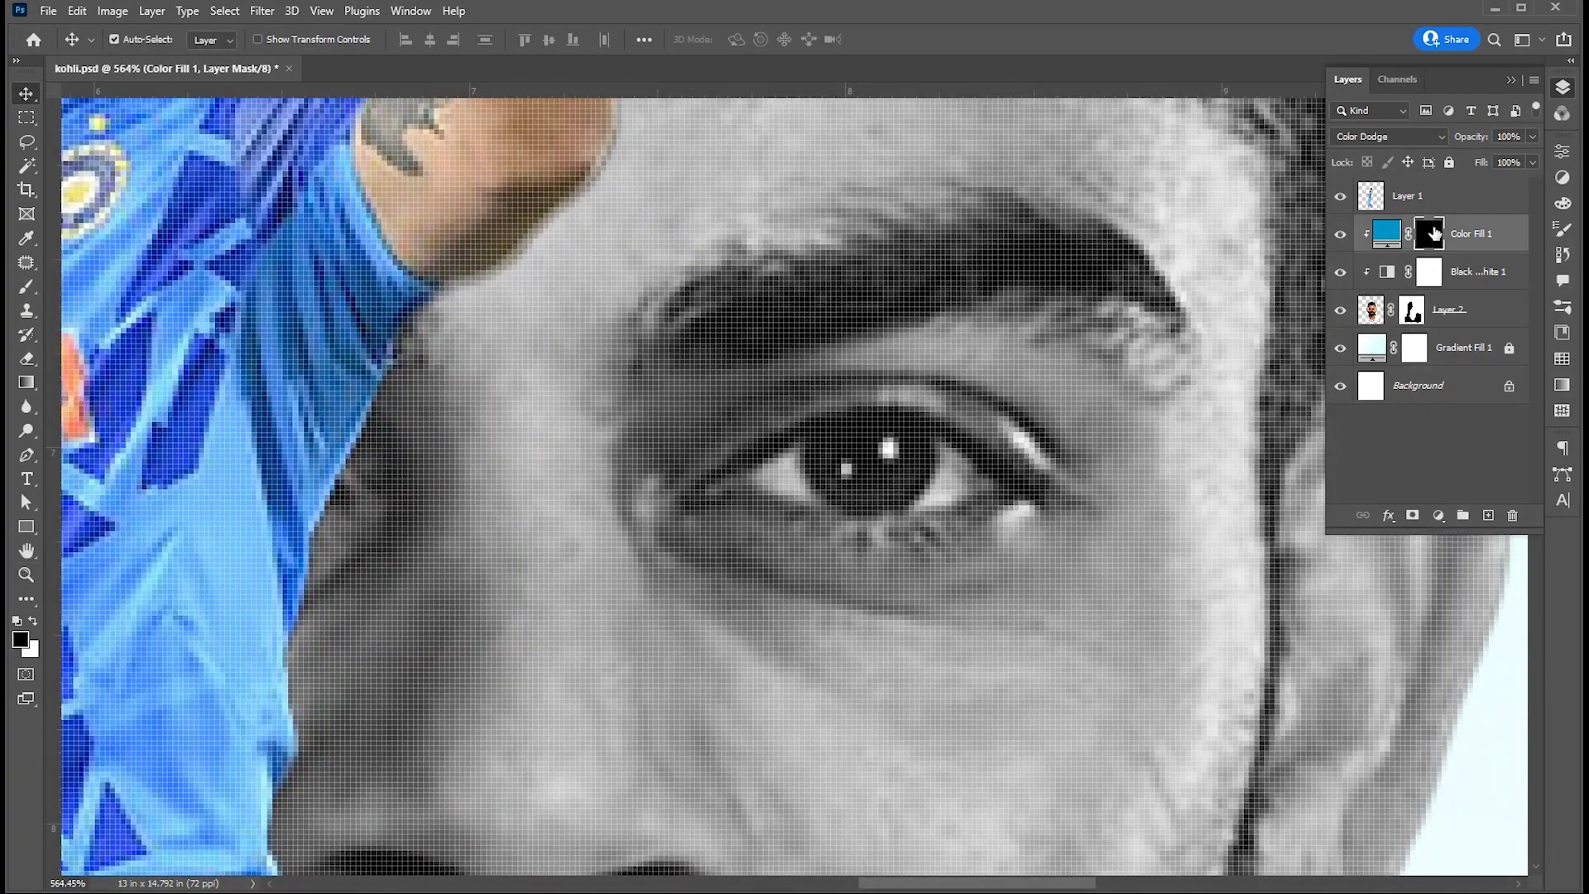
key("b")
left_click(142, 39)
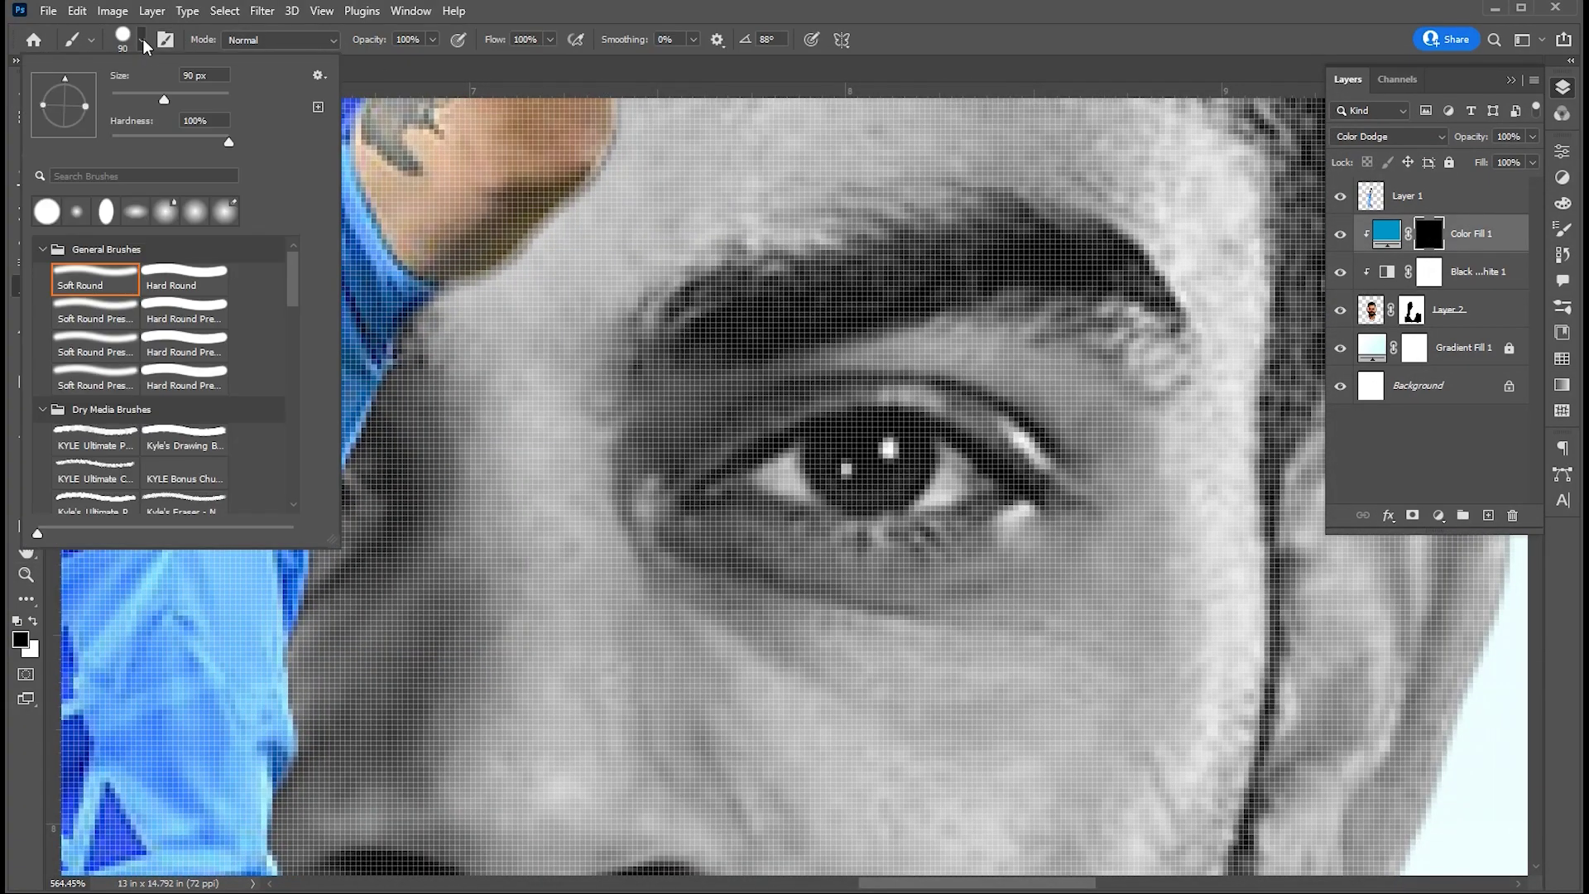
left_click_drag(227, 144, 118, 142)
key("Return")
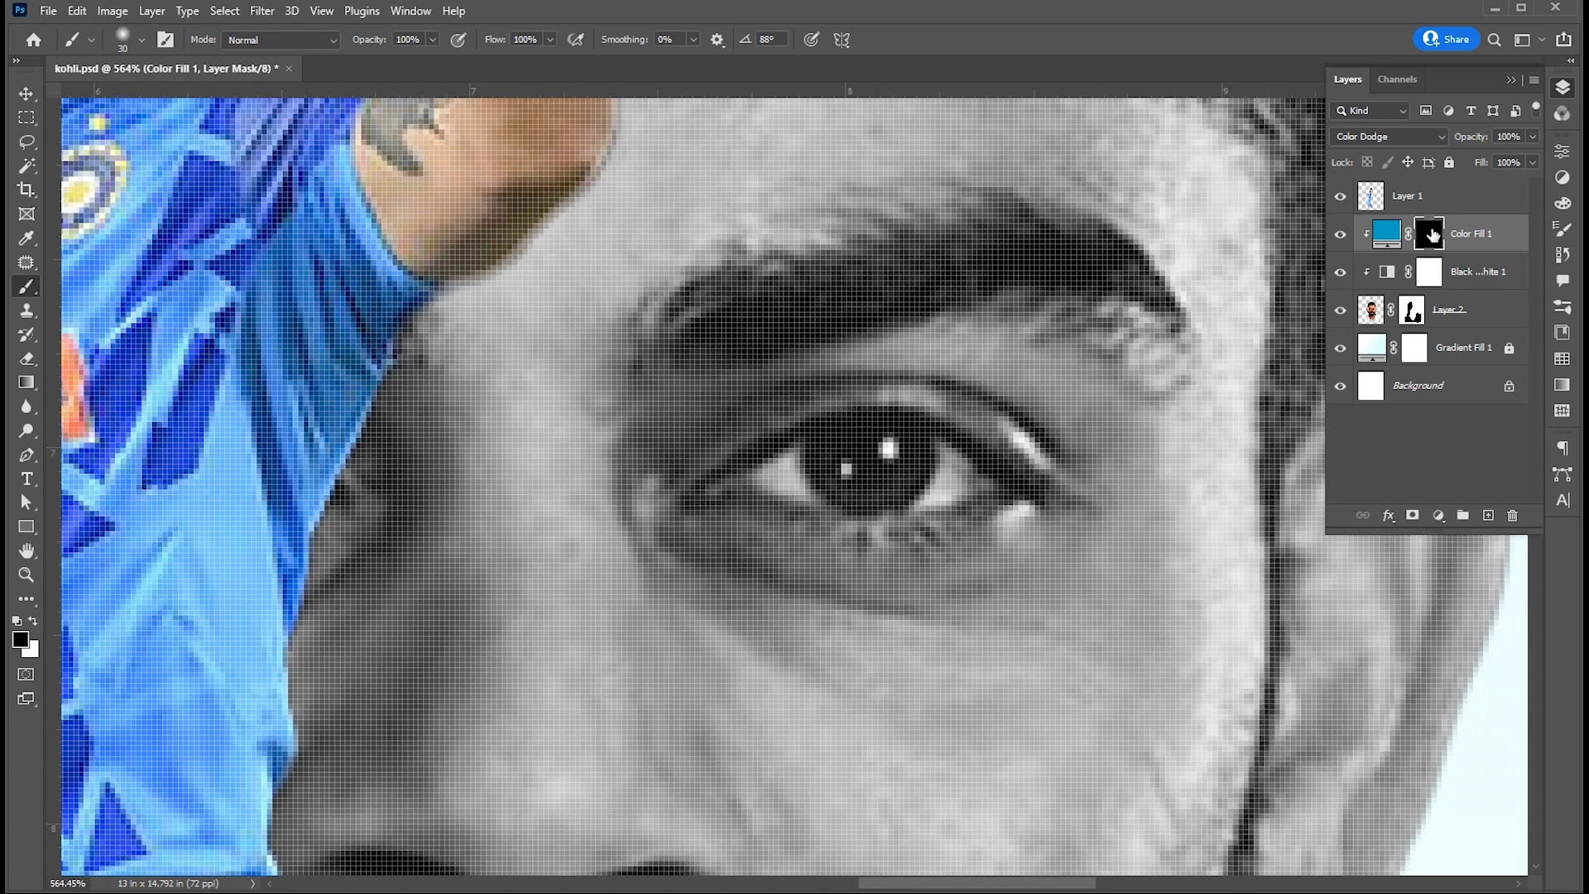
left_click(32, 621)
key("bracketleft")
key("bracketleft")
mouse_move(853, 451)
left_mouse_down()
mouse_move(845, 476)
mouse_move(819, 464)
mouse_move(890, 493)
mouse_move(923, 459)
mouse_move(855, 430)
mouse_move(886, 414)
mouse_move(883, 431)
left_mouse_up()
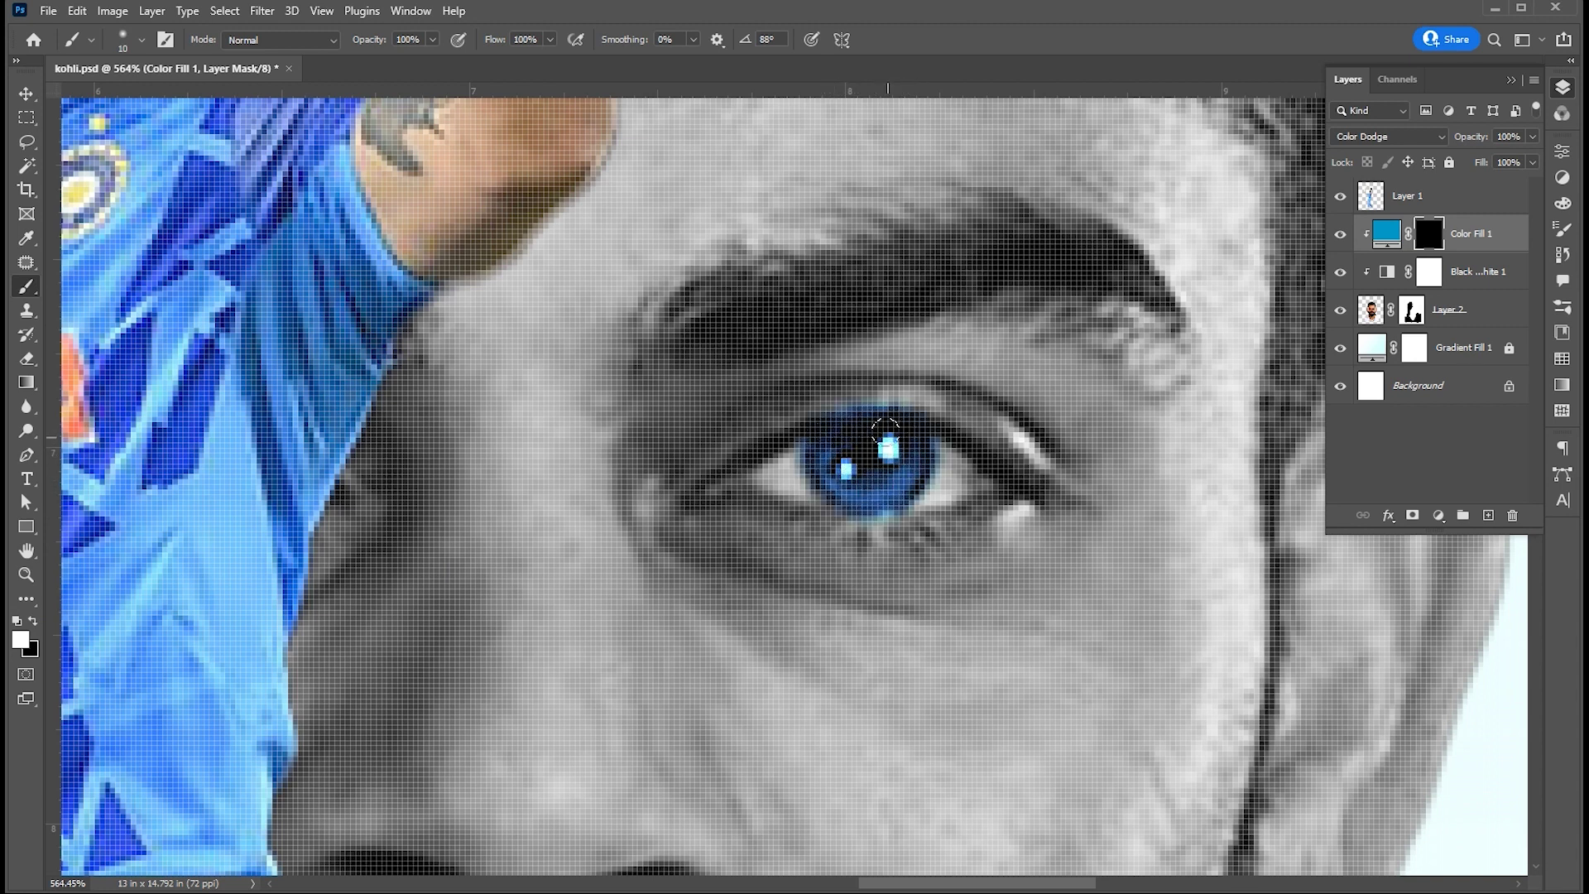
key("ctrl+0")
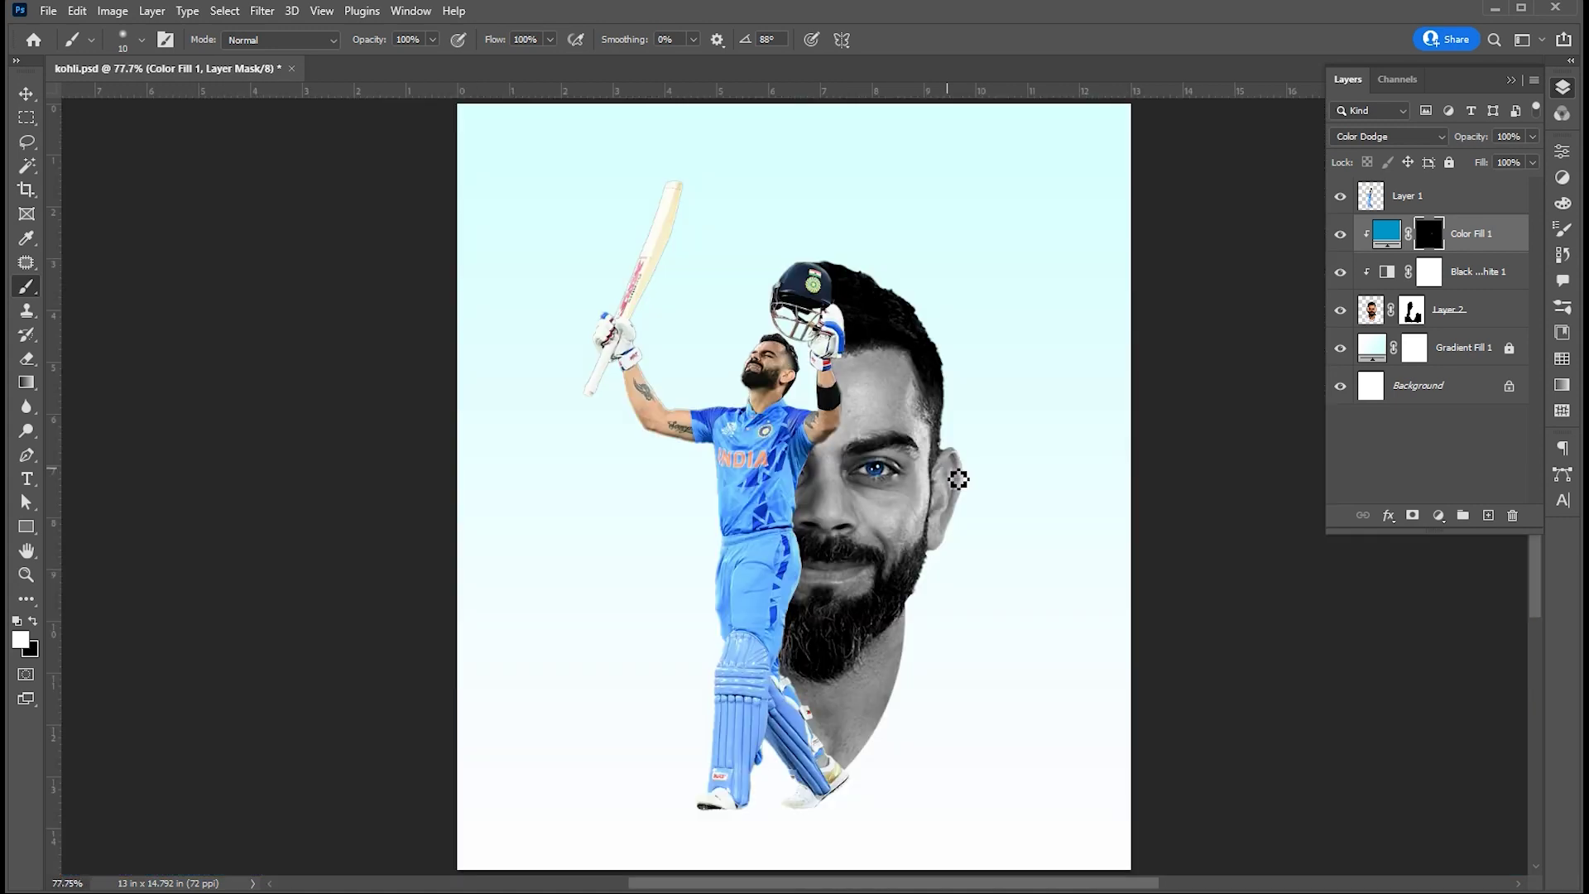
Step: Duplicate the Color Fill 1 layer to intensify the blue eye
key("v")
left_click(1494, 204)
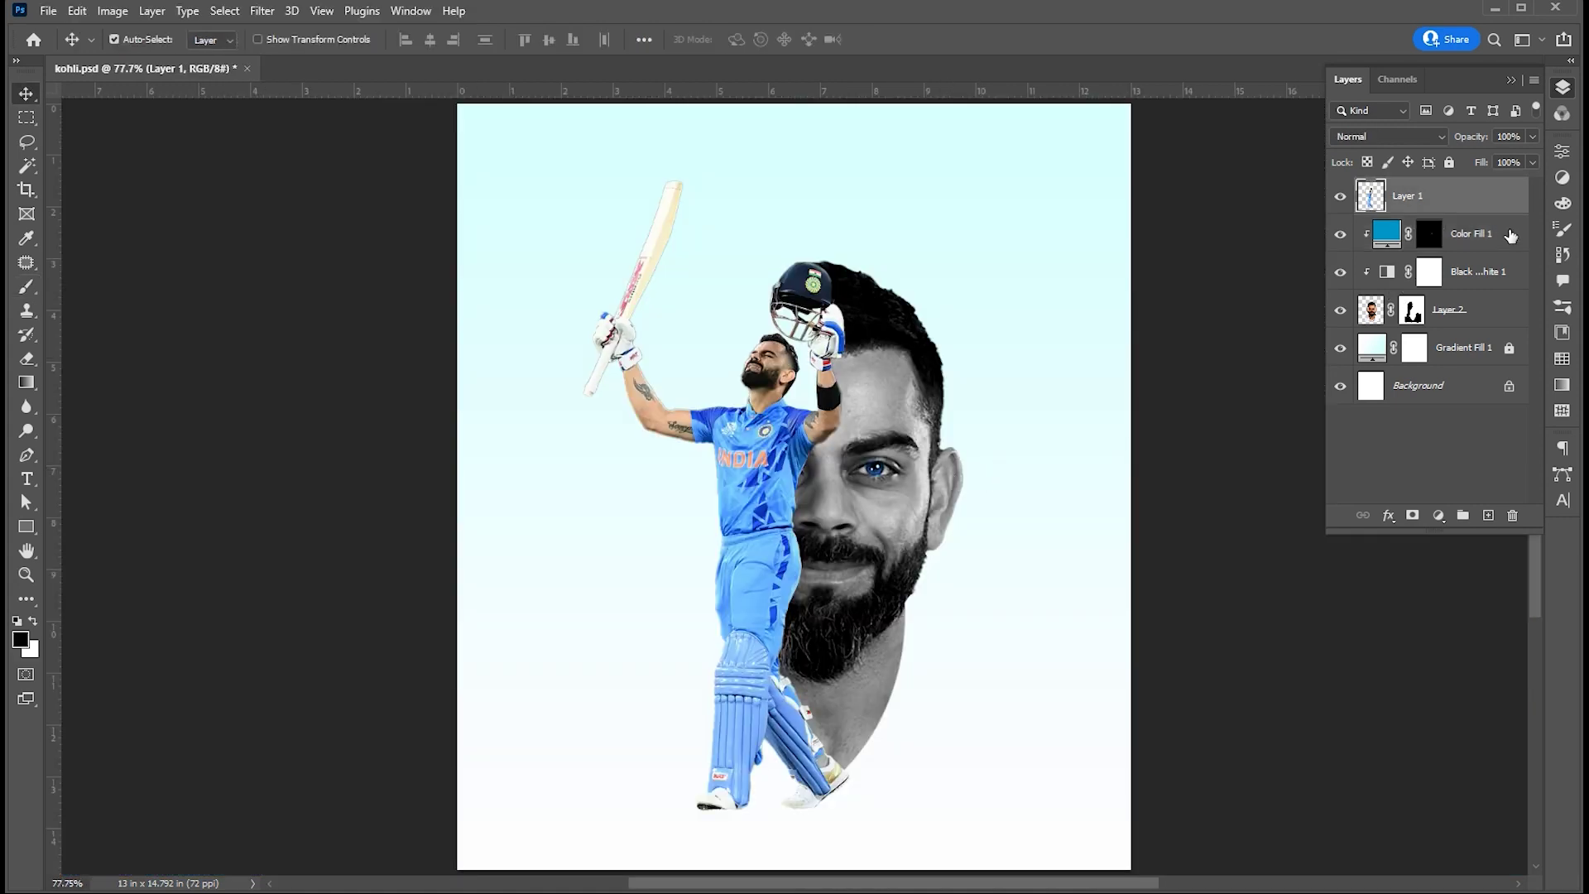
left_click(1511, 236)
key("ctrl+j")
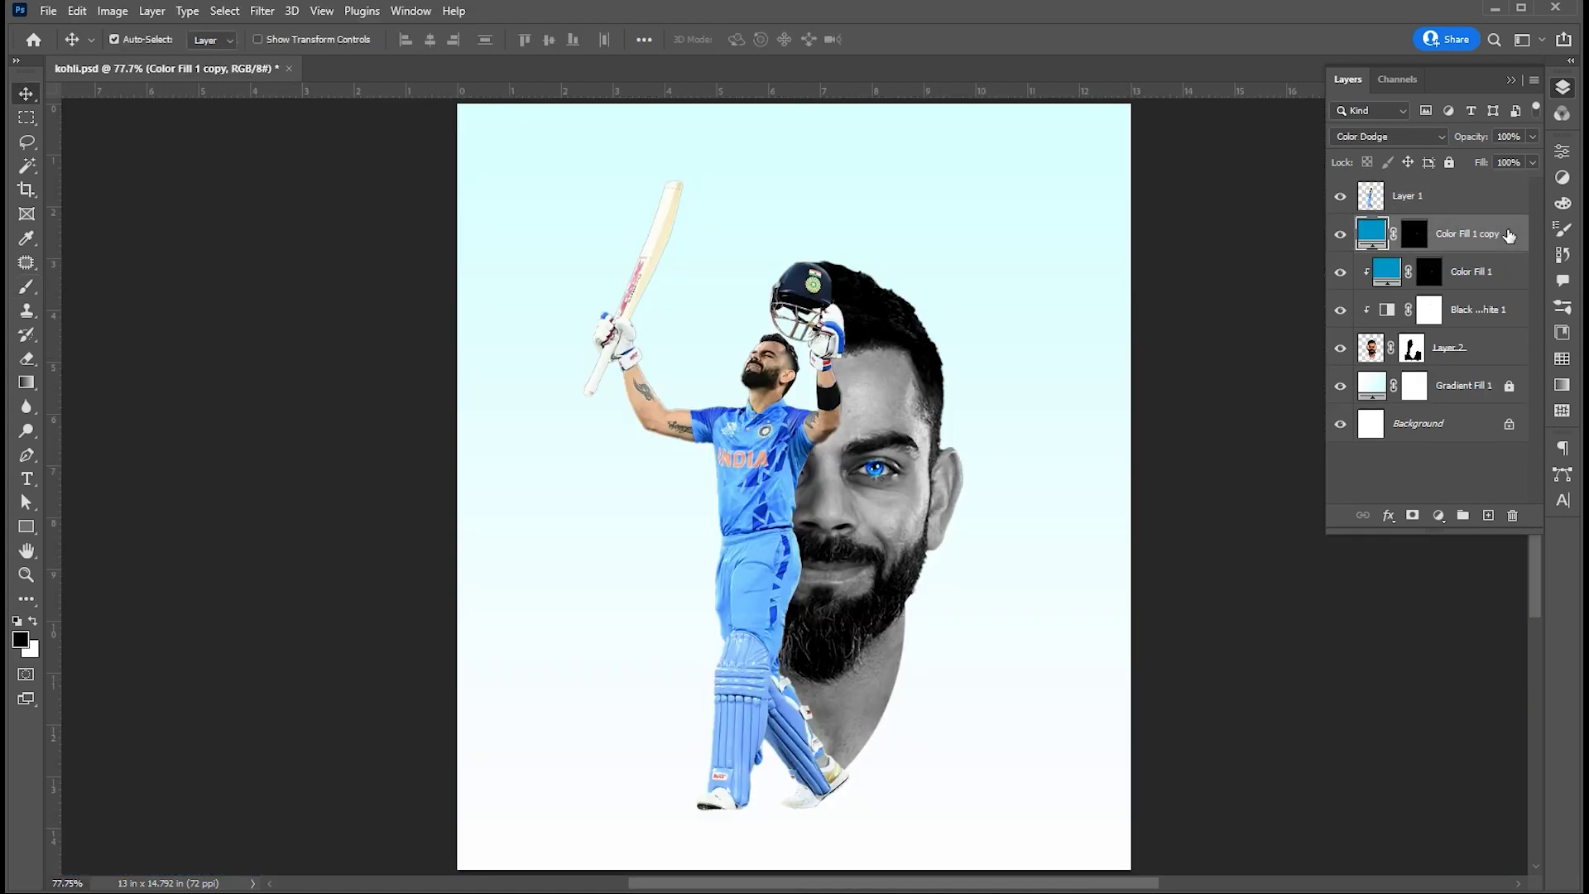
left_click(1528, 136)
Step: Shift the layers from Layer 2 up to Layer 1 together to the left and scale them to about 103.23%
left_click(1484, 356)
left_click(1461, 203, "shift")
key("ctrl+t")
left_click_drag(884, 406, 854, 410)
left_click_drag(979, 184, 986, 174)
key("Return")
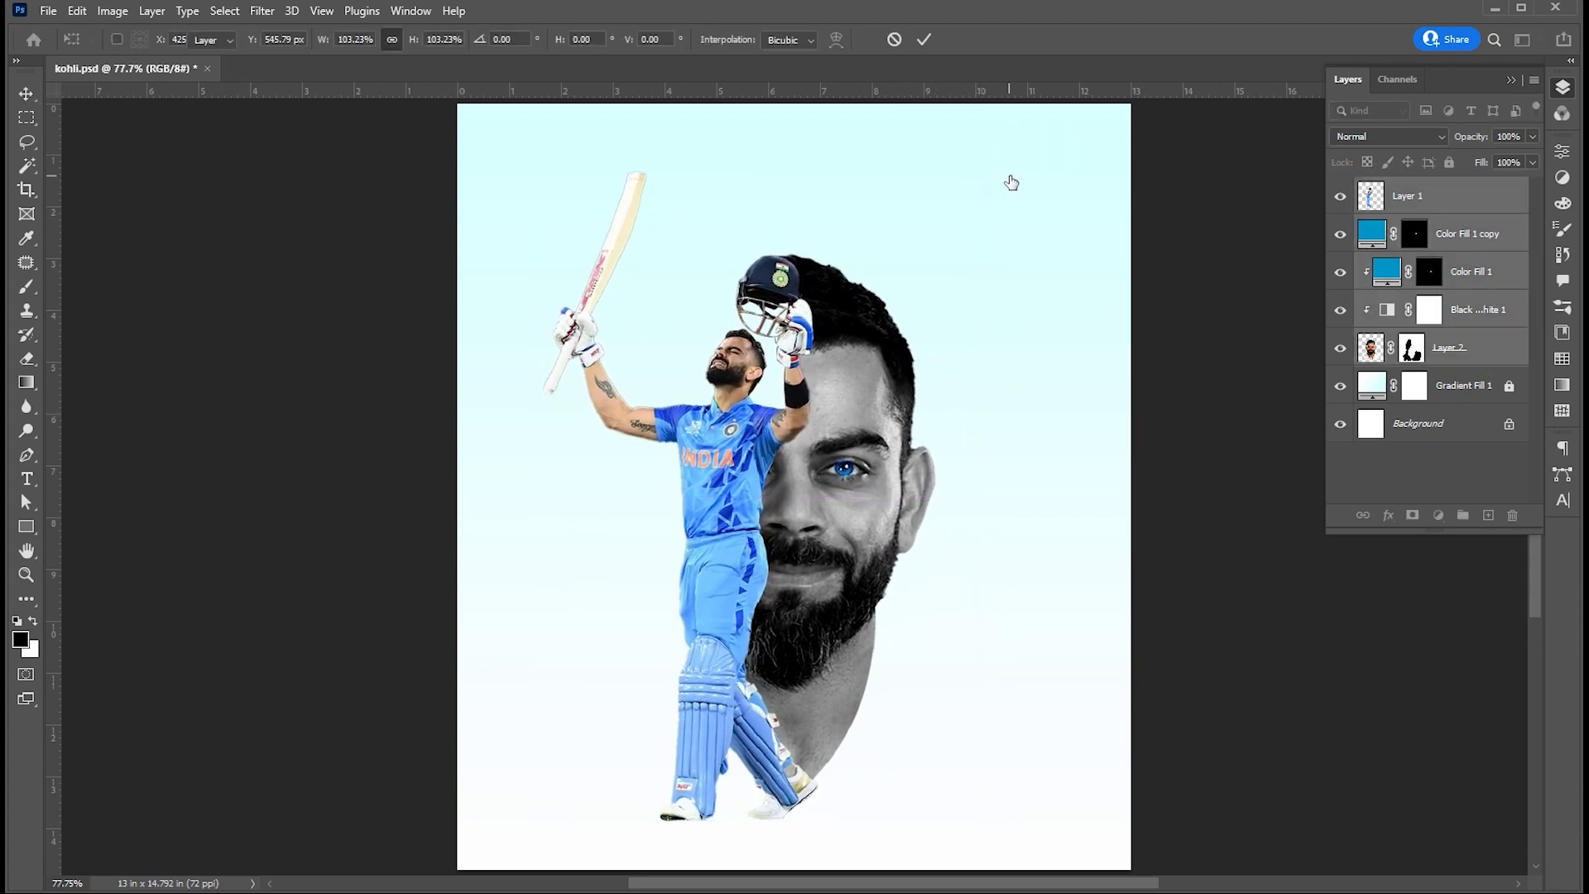
key("Return")
Step: Add a black Multiply Drop Shadow to Layer 1 with 8 px distance, 24 px size and slightly reduced opacity
left_click(1443, 202)
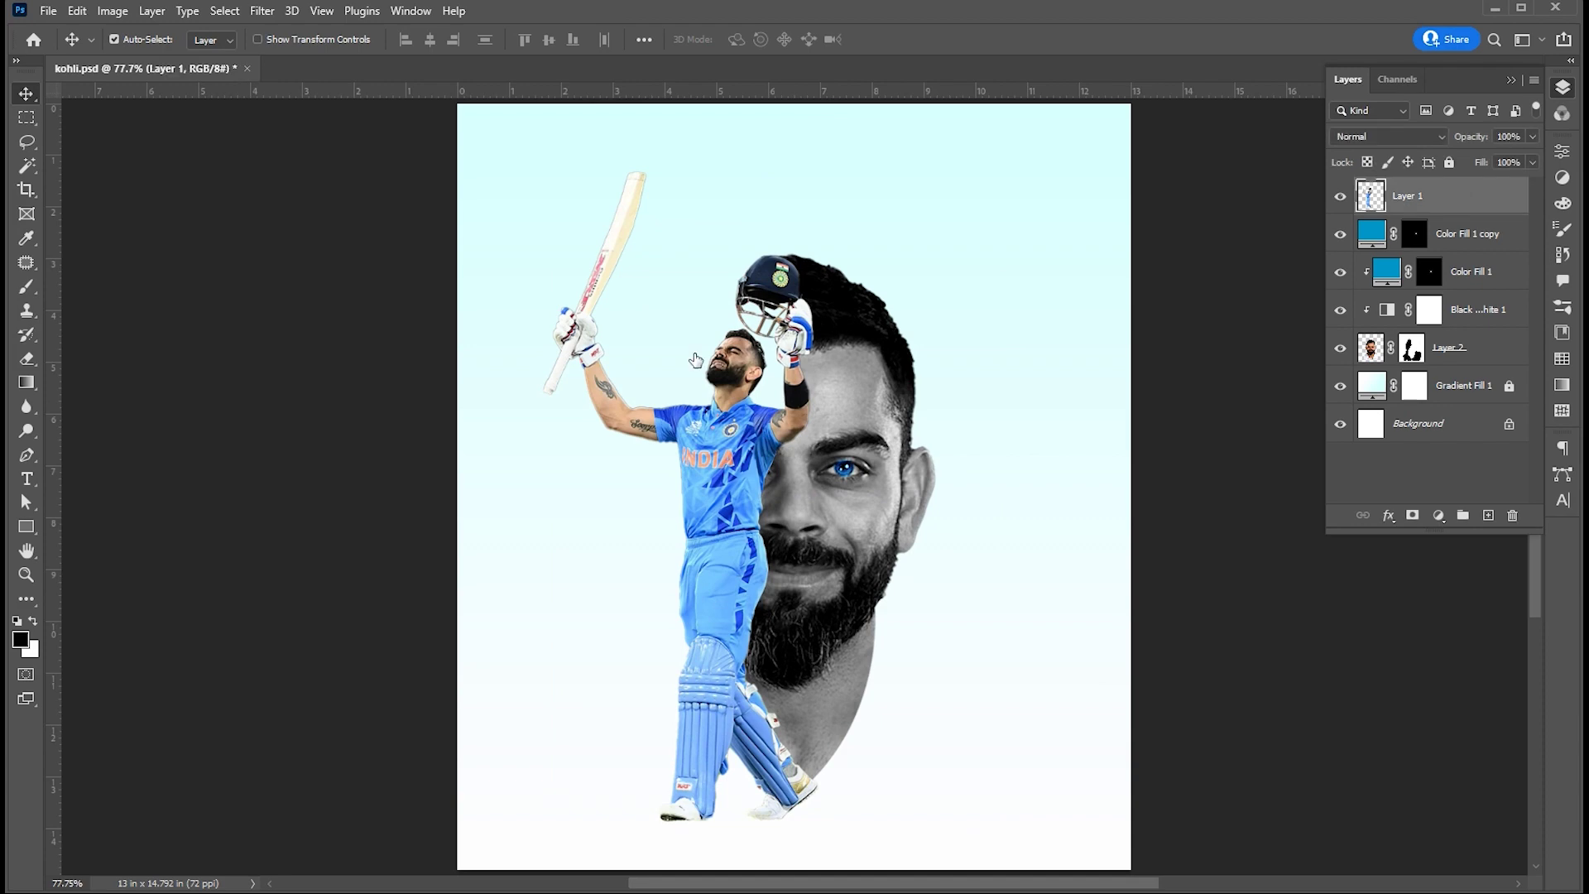
right_click(1410, 195)
left_click(1407, 121)
left_click(787, 656)
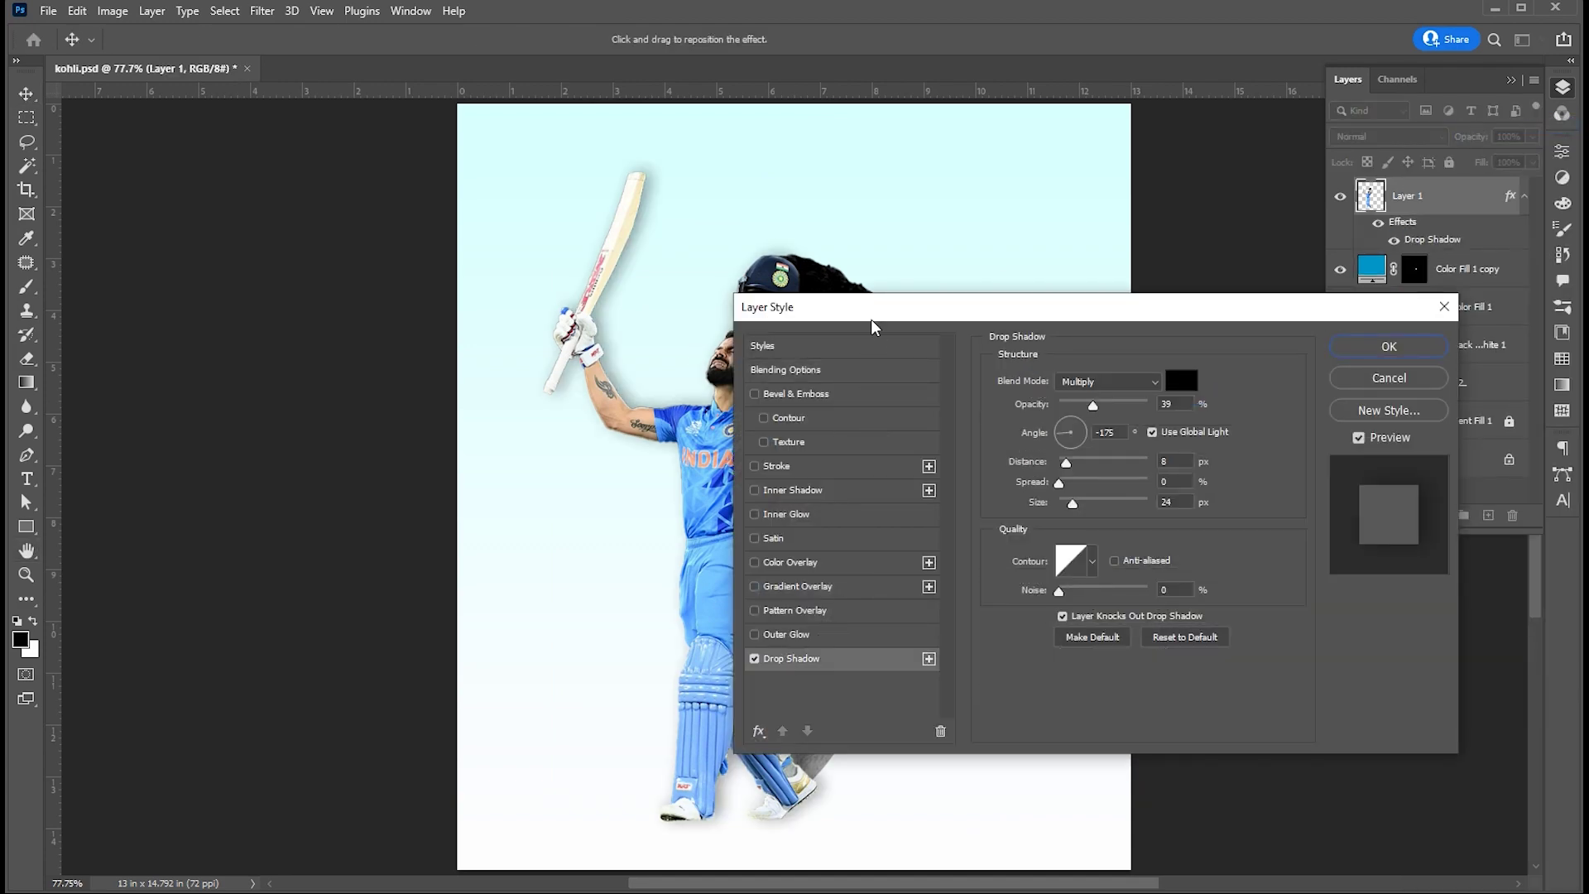
left_click_drag(876, 319, 1045, 311)
left_click_drag(1261, 398, 1257, 398)
left_click(1534, 340)
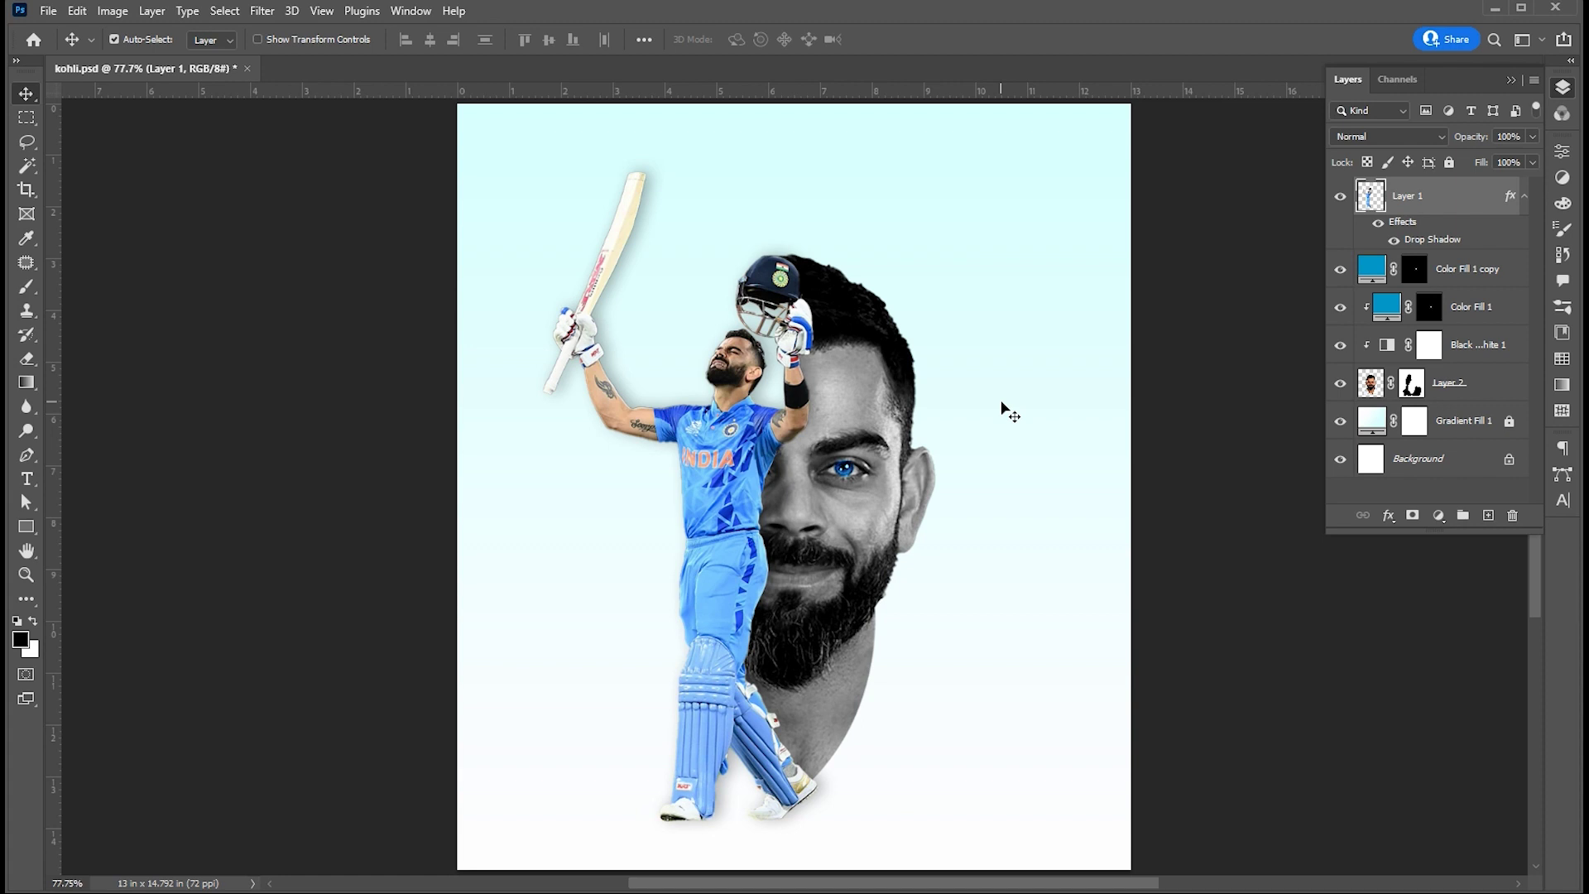
Step: Add the vertical text "VIRAT" beside the portrait in Gotham Light 38 pt and colour it black (000000)
key("t")
left_click(976, 276)
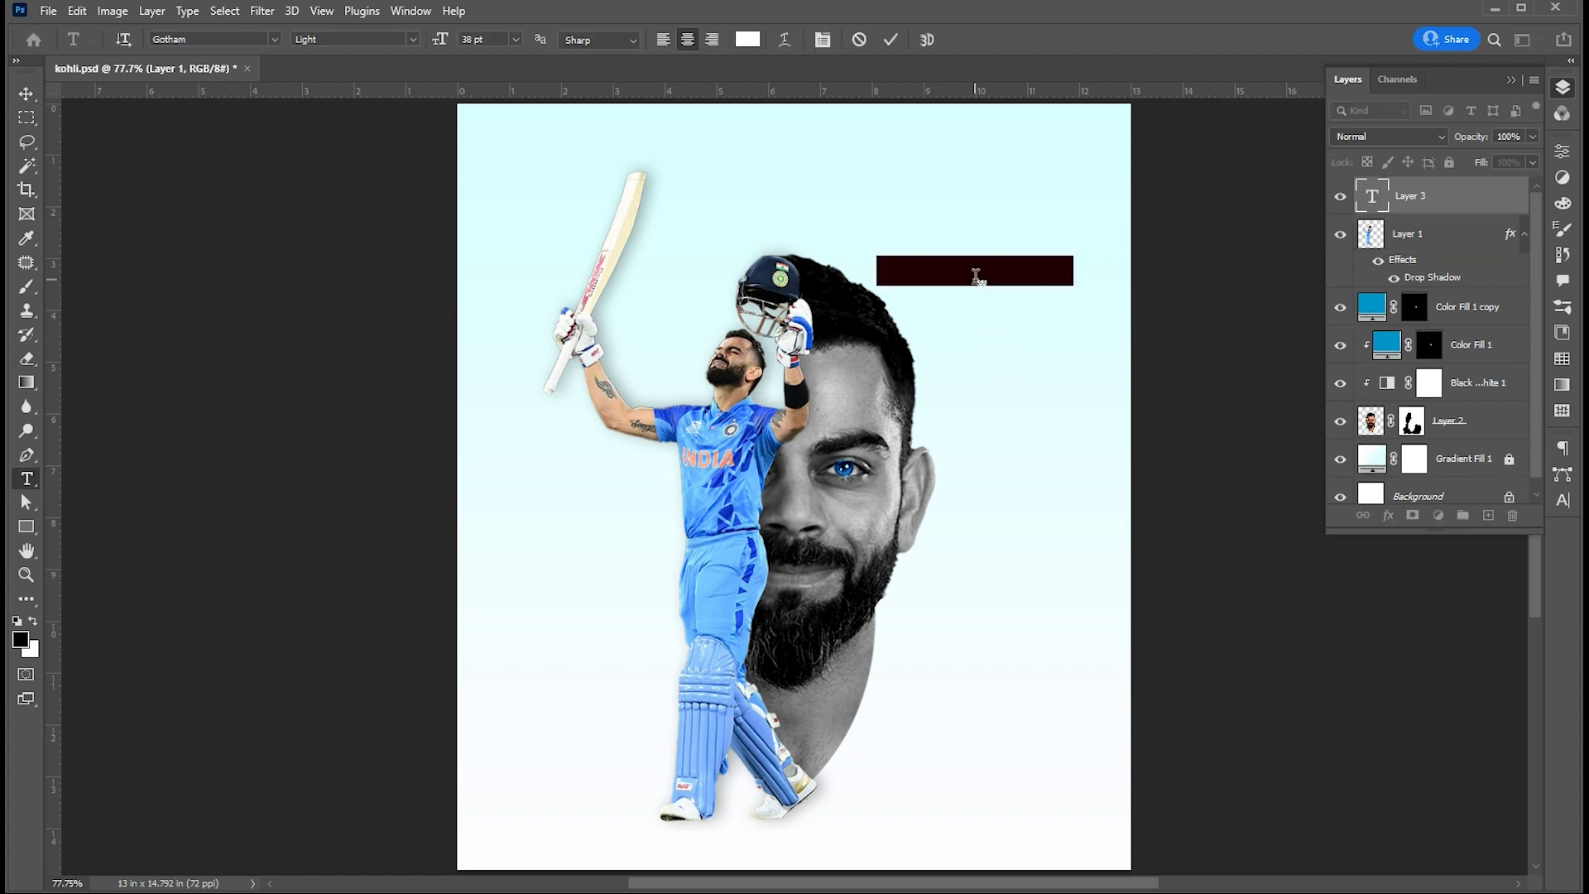
key("BackSpace")
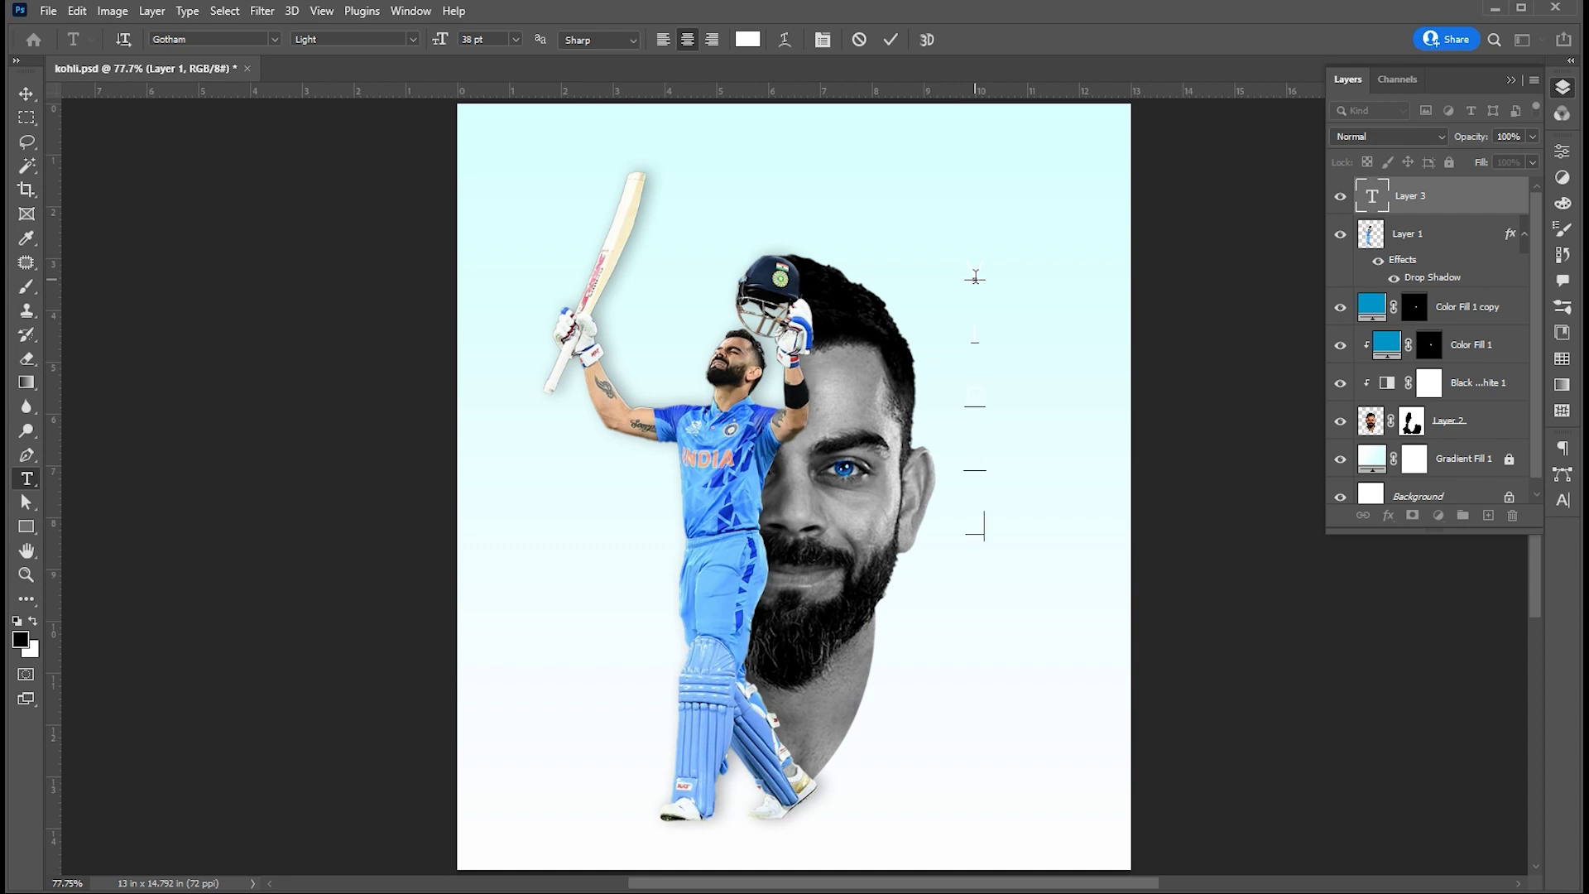
left_click(748, 39)
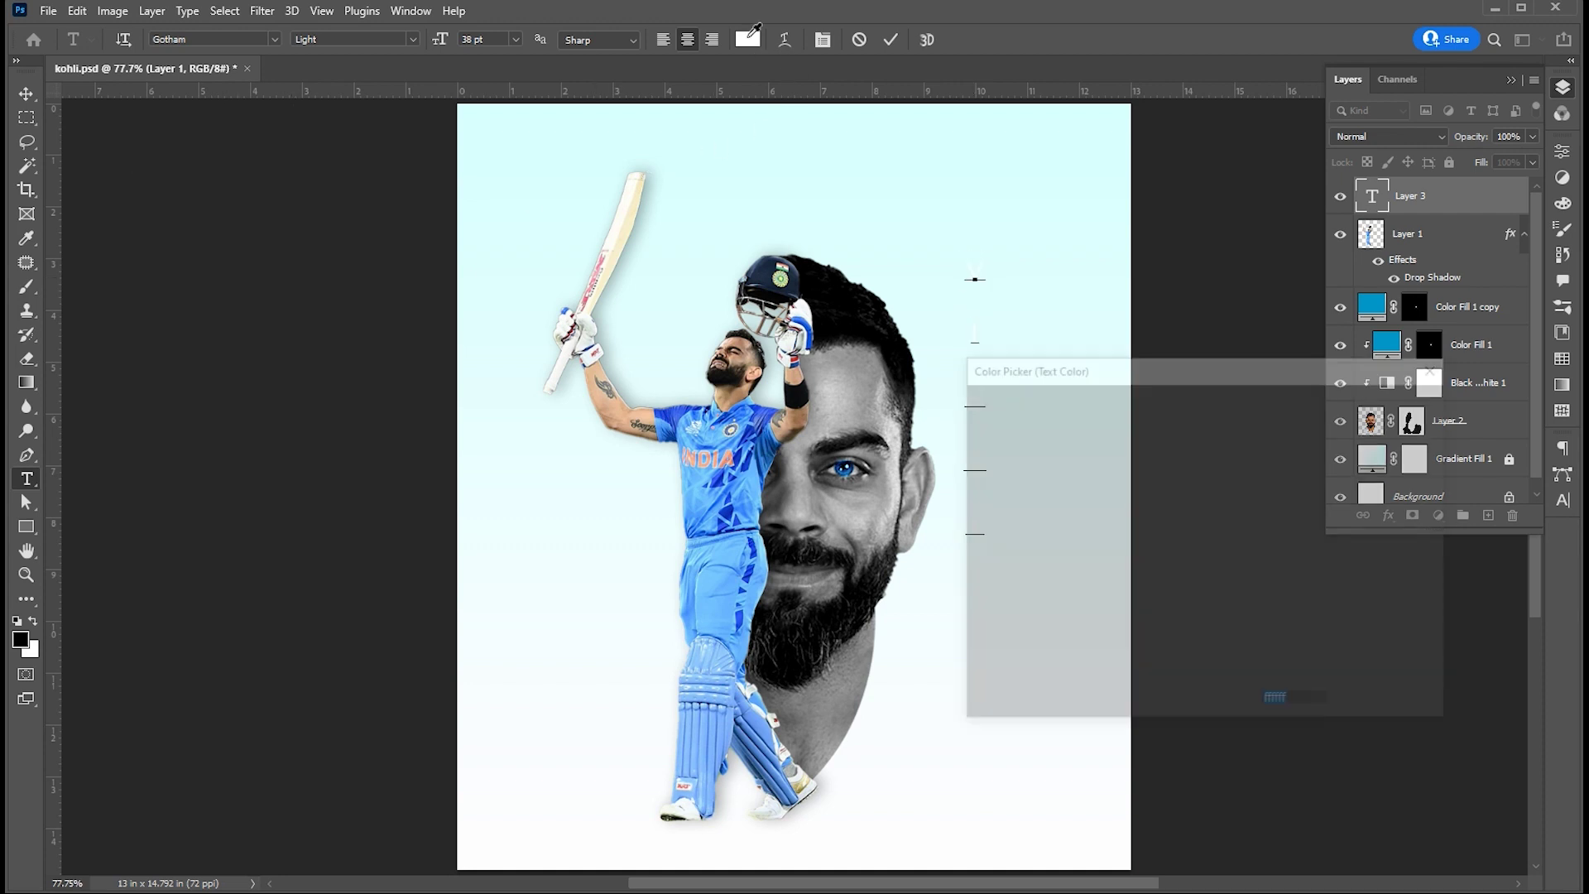
left_click_drag(1117, 539, 960, 655)
left_click(1390, 402)
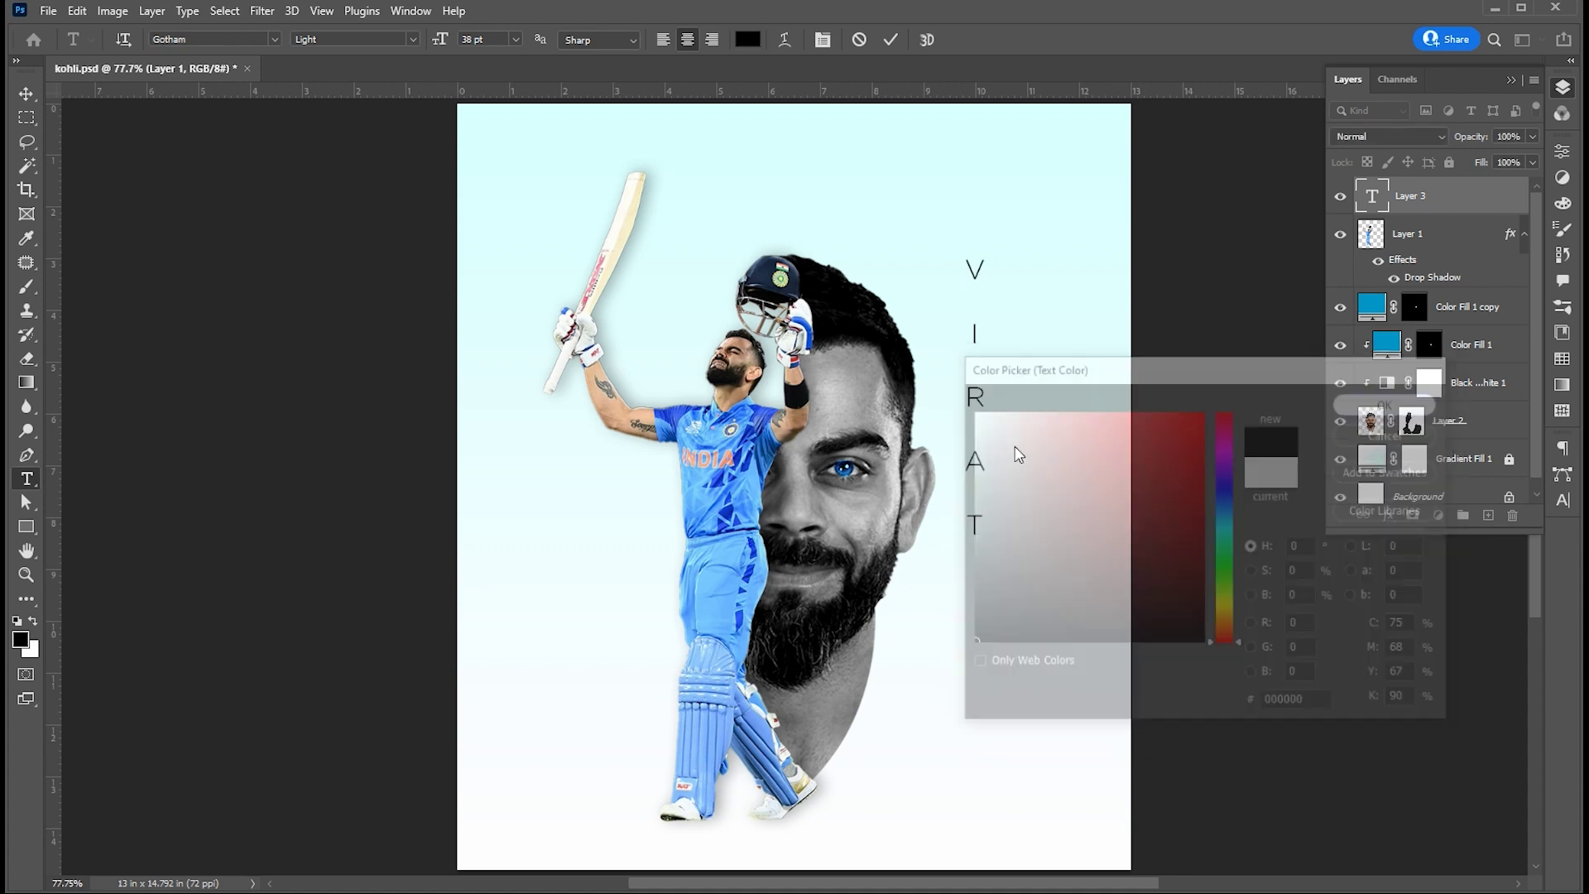
Step: Move the "VIRAT" text farther from the portrait and scale it up to about 43.88 pt
key("ctrl+t")
left_click_drag(970, 399, 1041, 486)
key("ctrl+z")
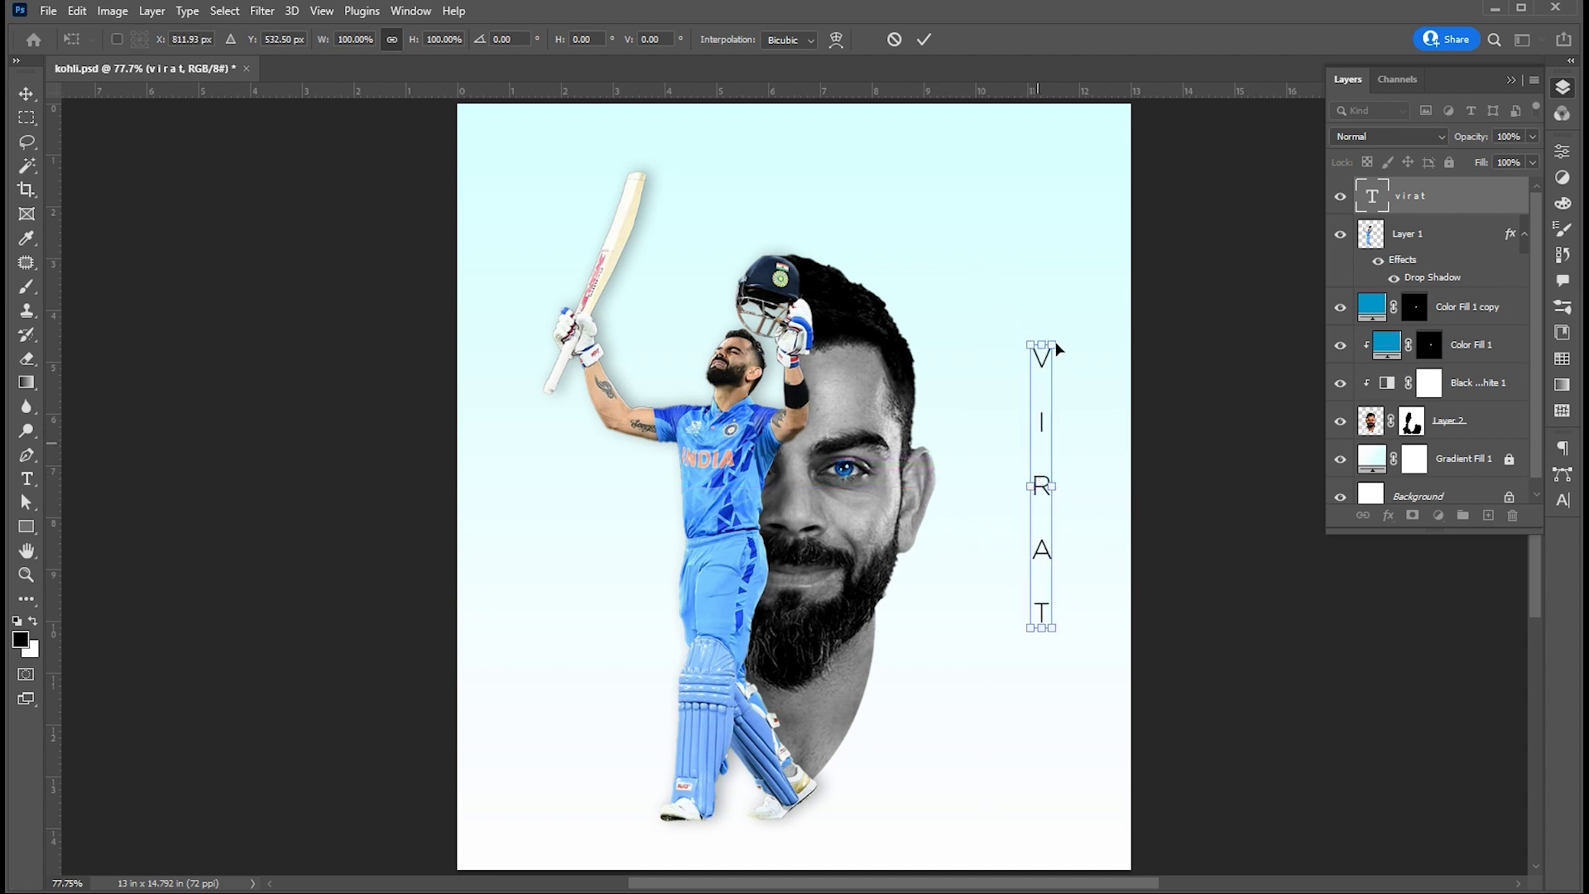
left_click_drag(1053, 345, 1074, 325)
key("Return")
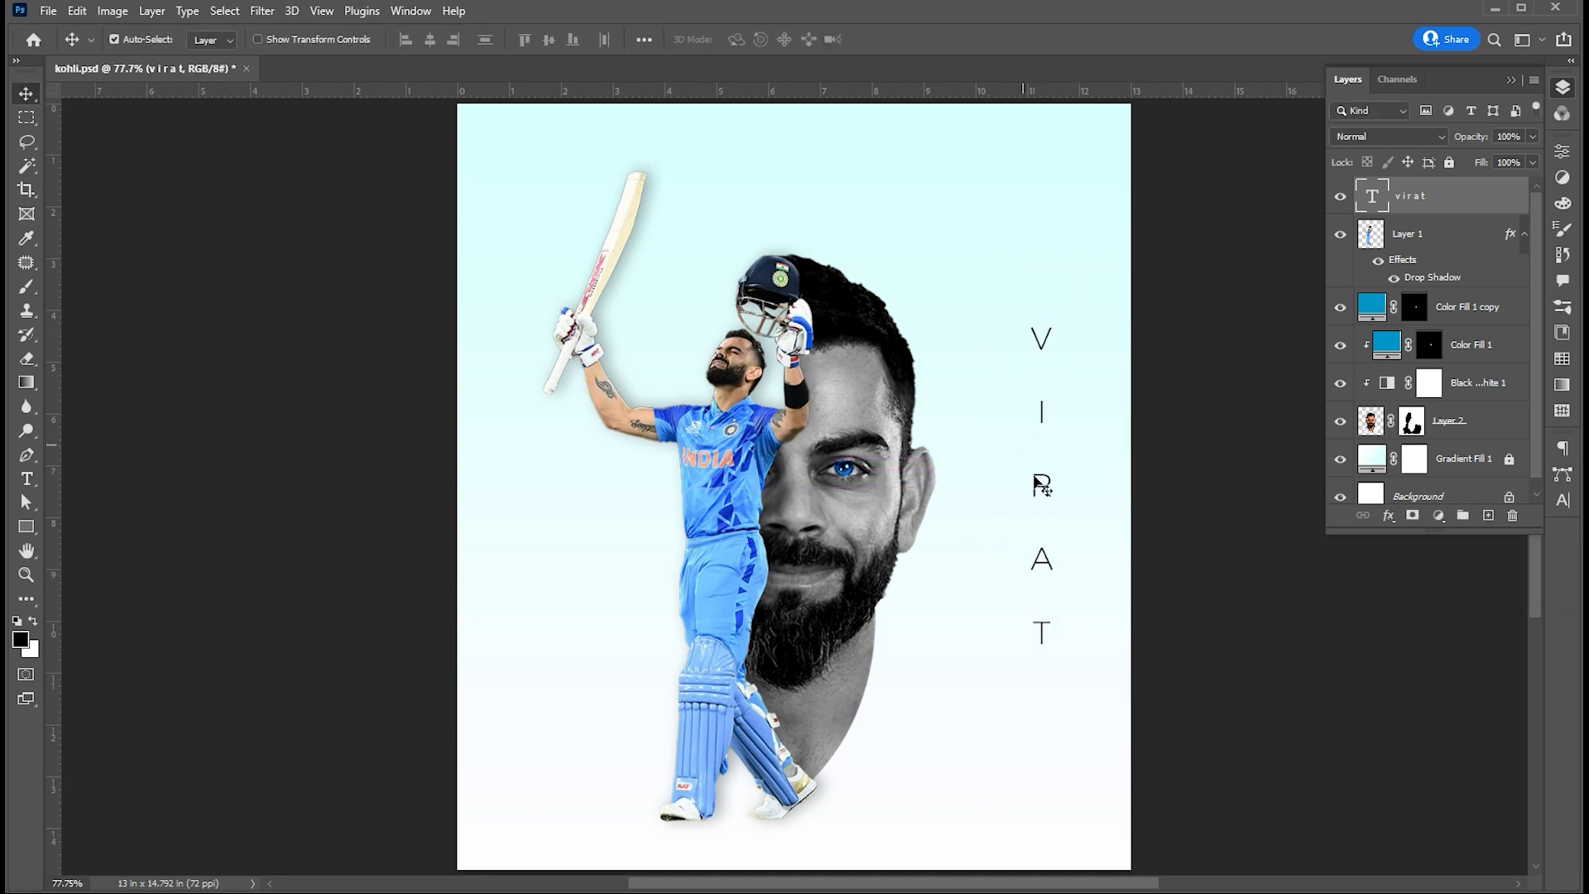
Step: Duplicate the "VIRAT" text beside the original and change the copy's wording to "kohli" with spaced letters
left_click_drag(1043, 491, 996, 491)
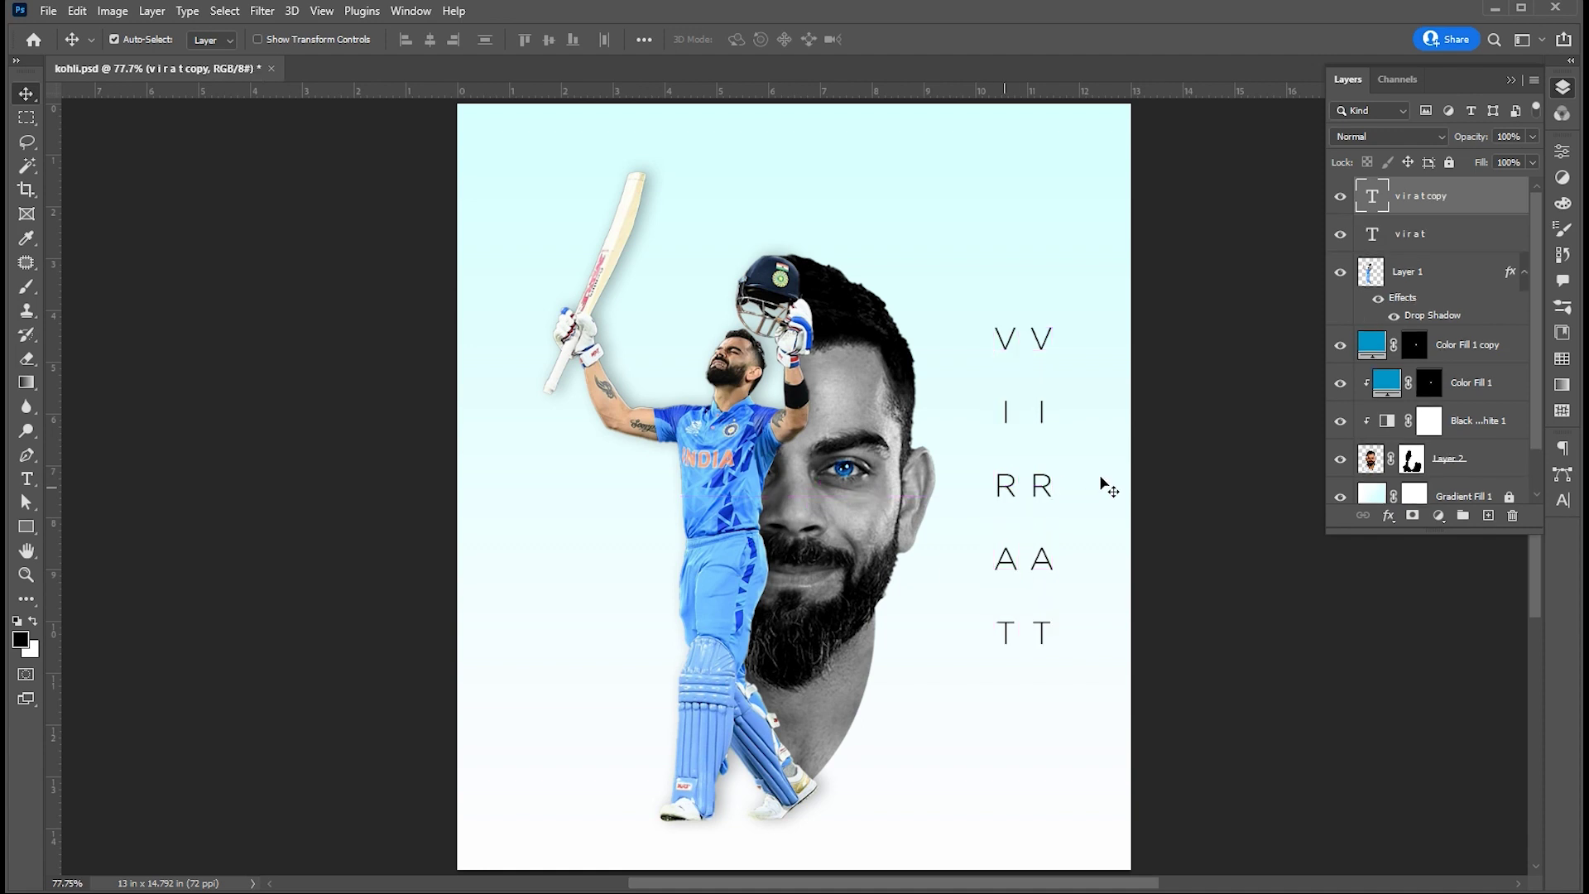
double_click(1012, 474)
type("k o h")
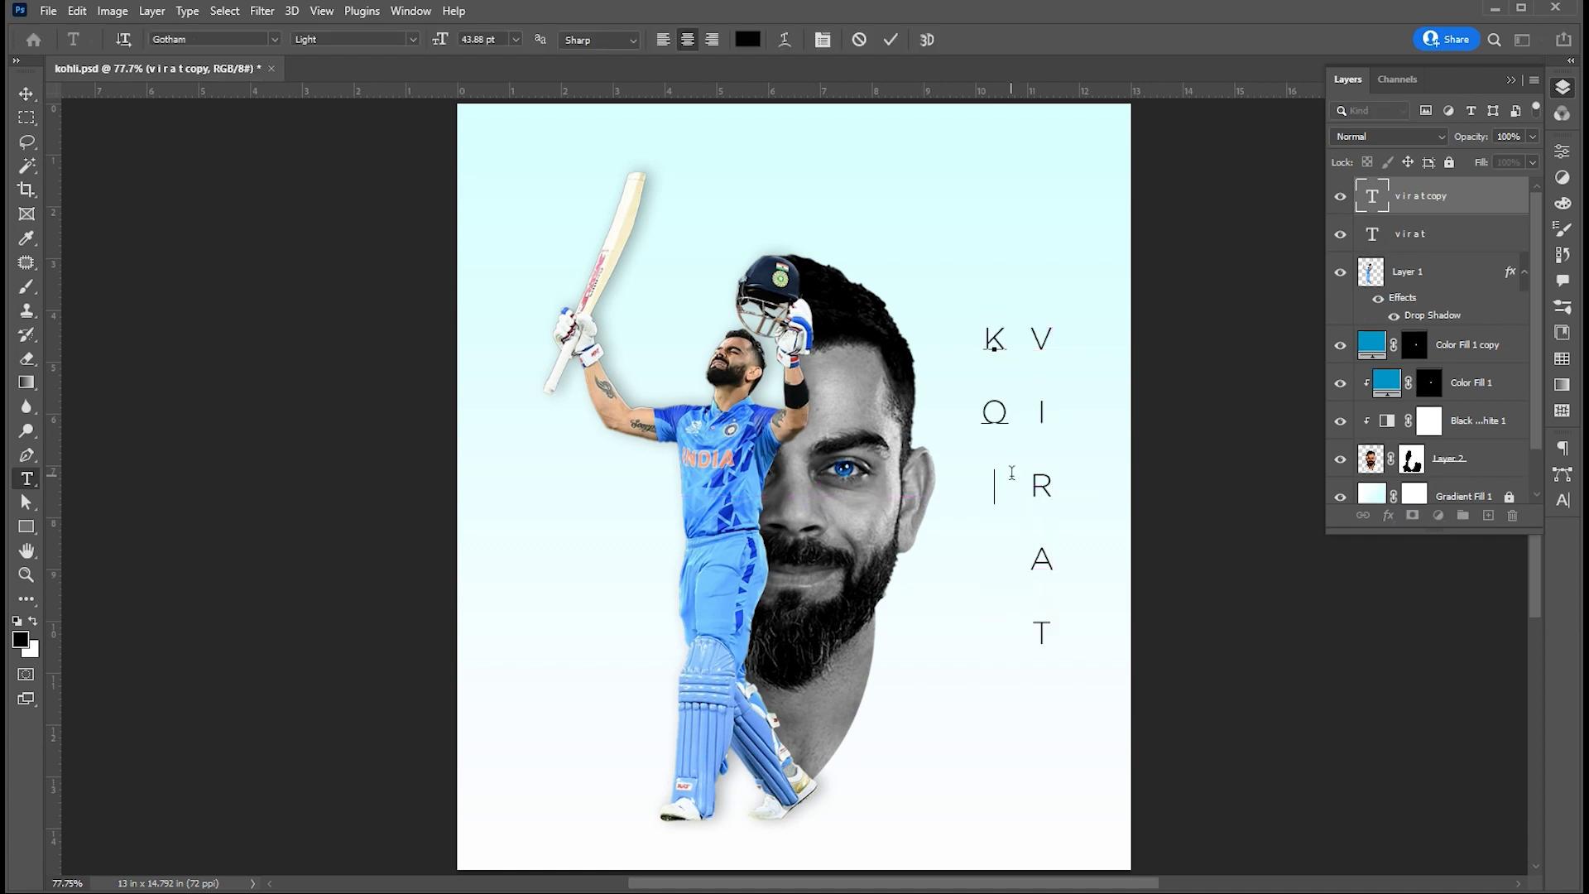
key("ctrl+a")
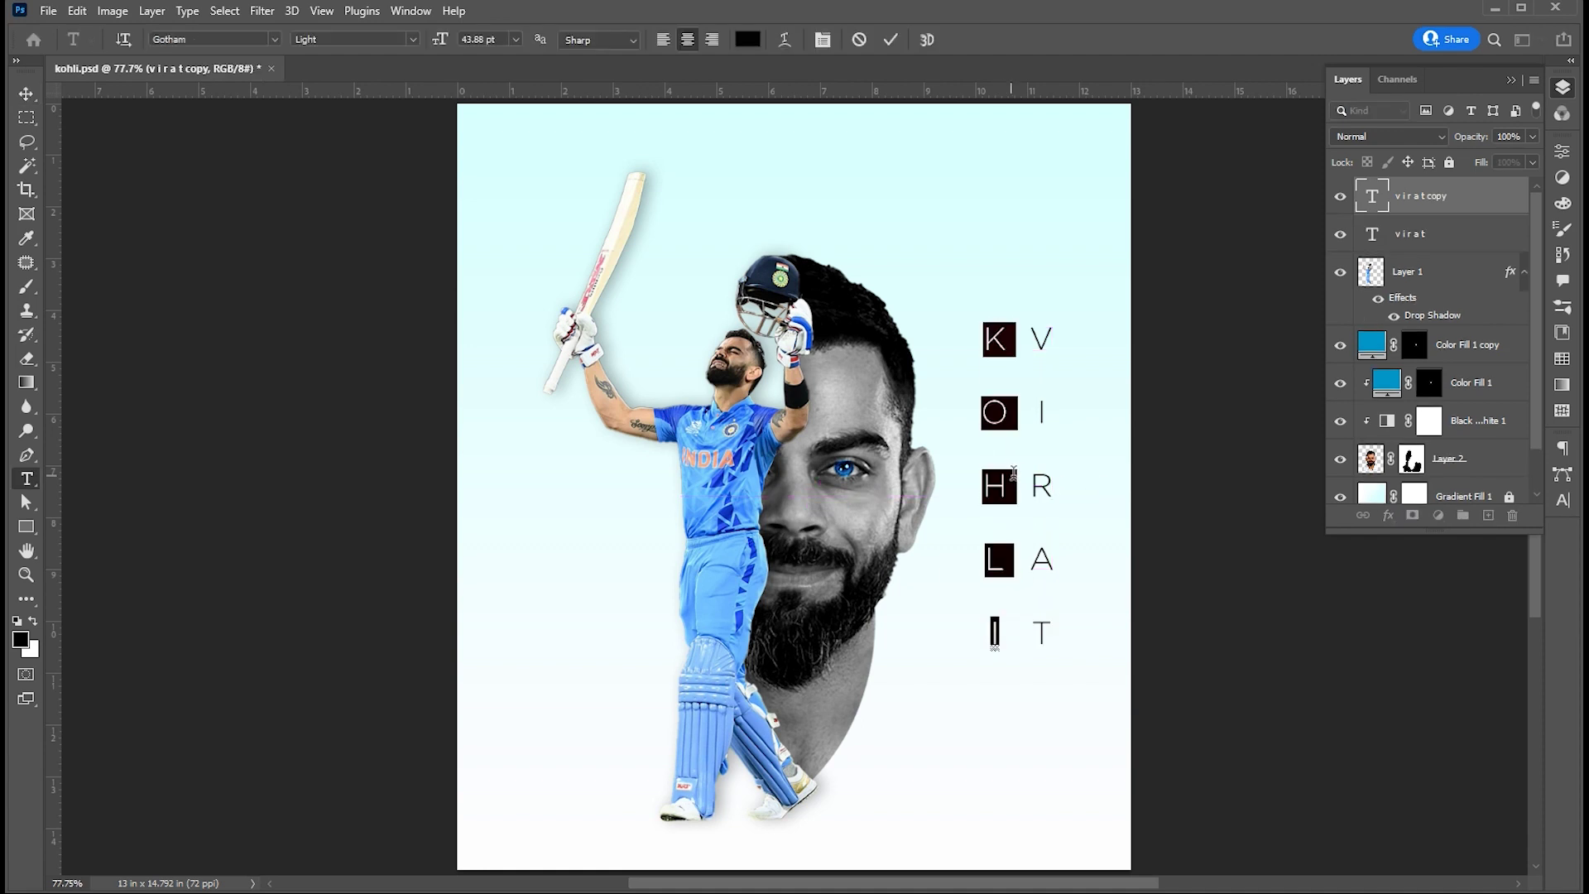
left_click(30, 96)
Step: Set the "KOHLI" text's leading to 30 pt and its Gotham style to Ultra
left_click(1563, 500)
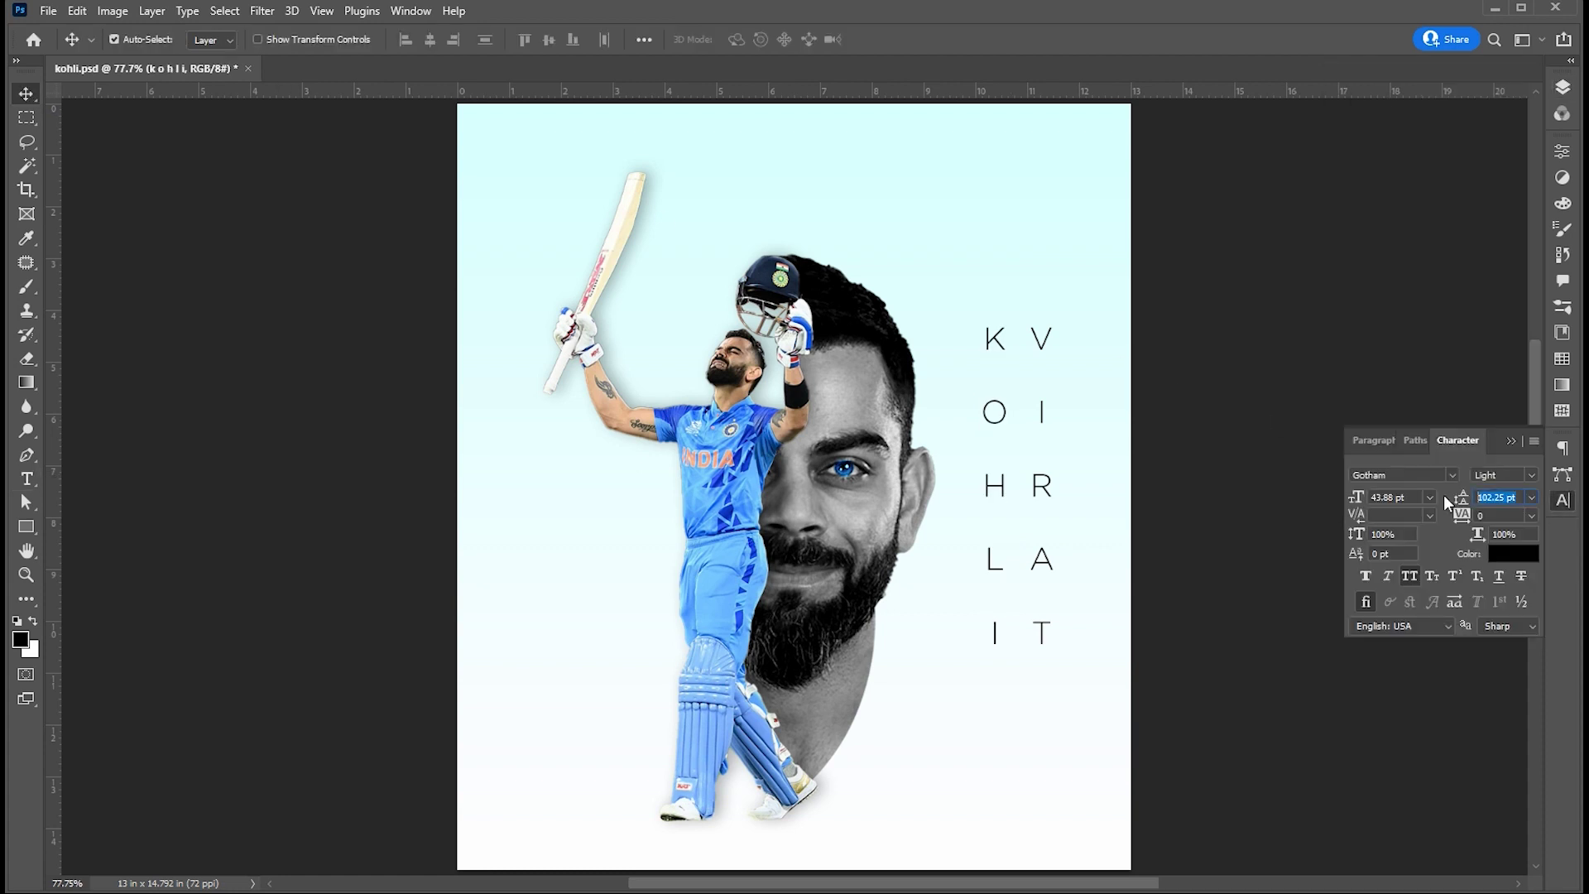
key("Return")
left_click(1523, 475)
left_click(1491, 701)
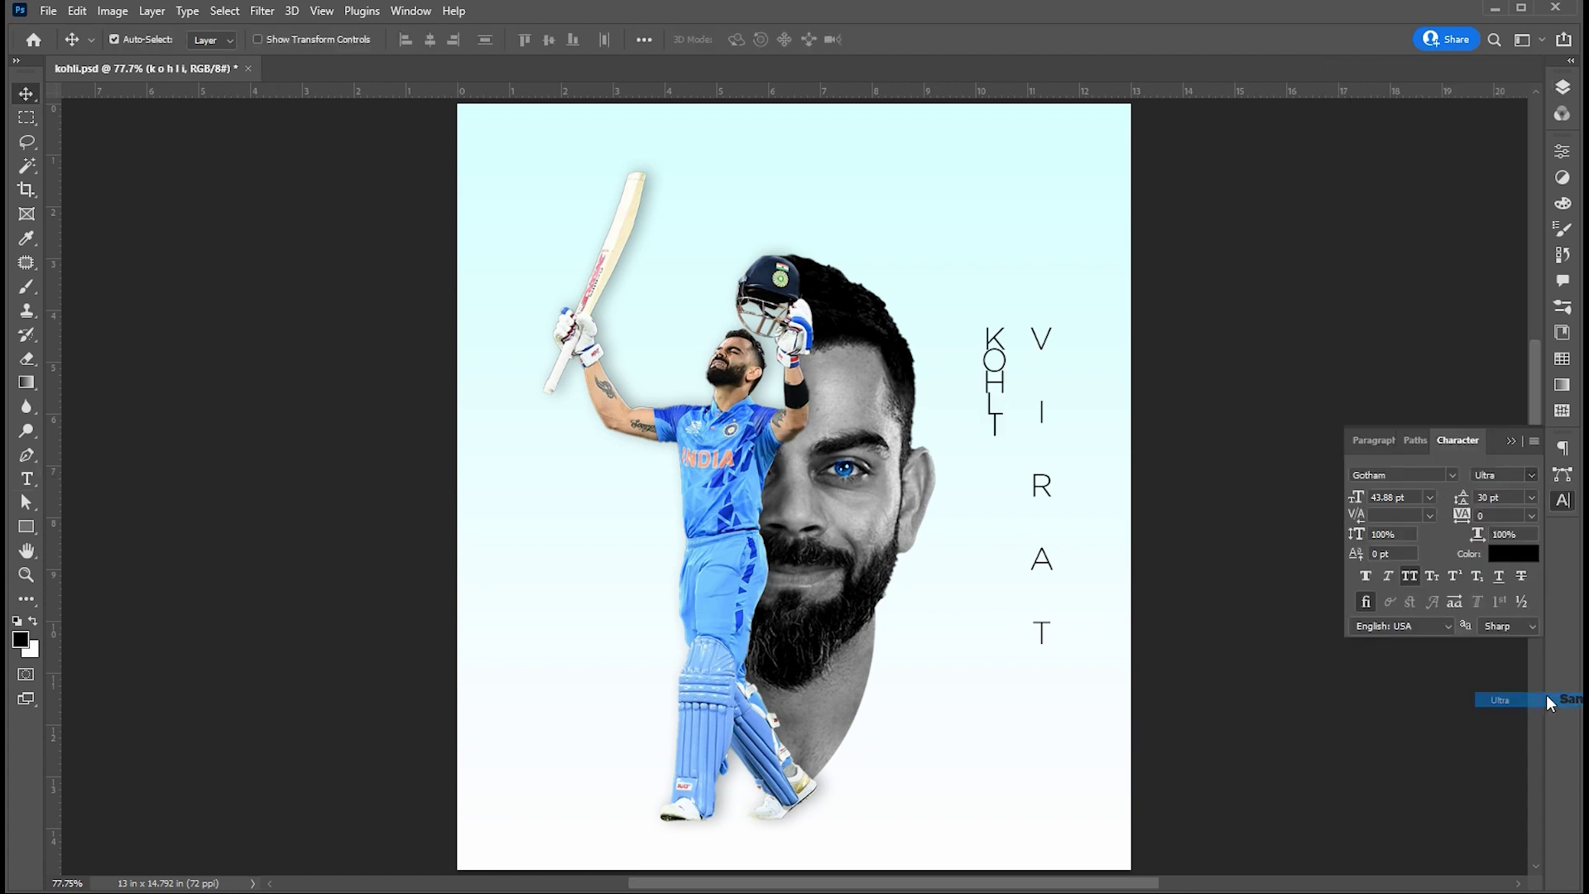
Step: Scale up the "KOHLI" text until it is taller than "VIRAT" and place it over that word
key("ctrl+t")
left_click_drag(1008, 322, 1092, 156)
left_click_drag(1009, 286, 1067, 421)
key("Return")
Step: Reduce the "KOHLI" layer's opacity to 12% and place it beneath the "VIRAT" layer
left_click(1375, 442)
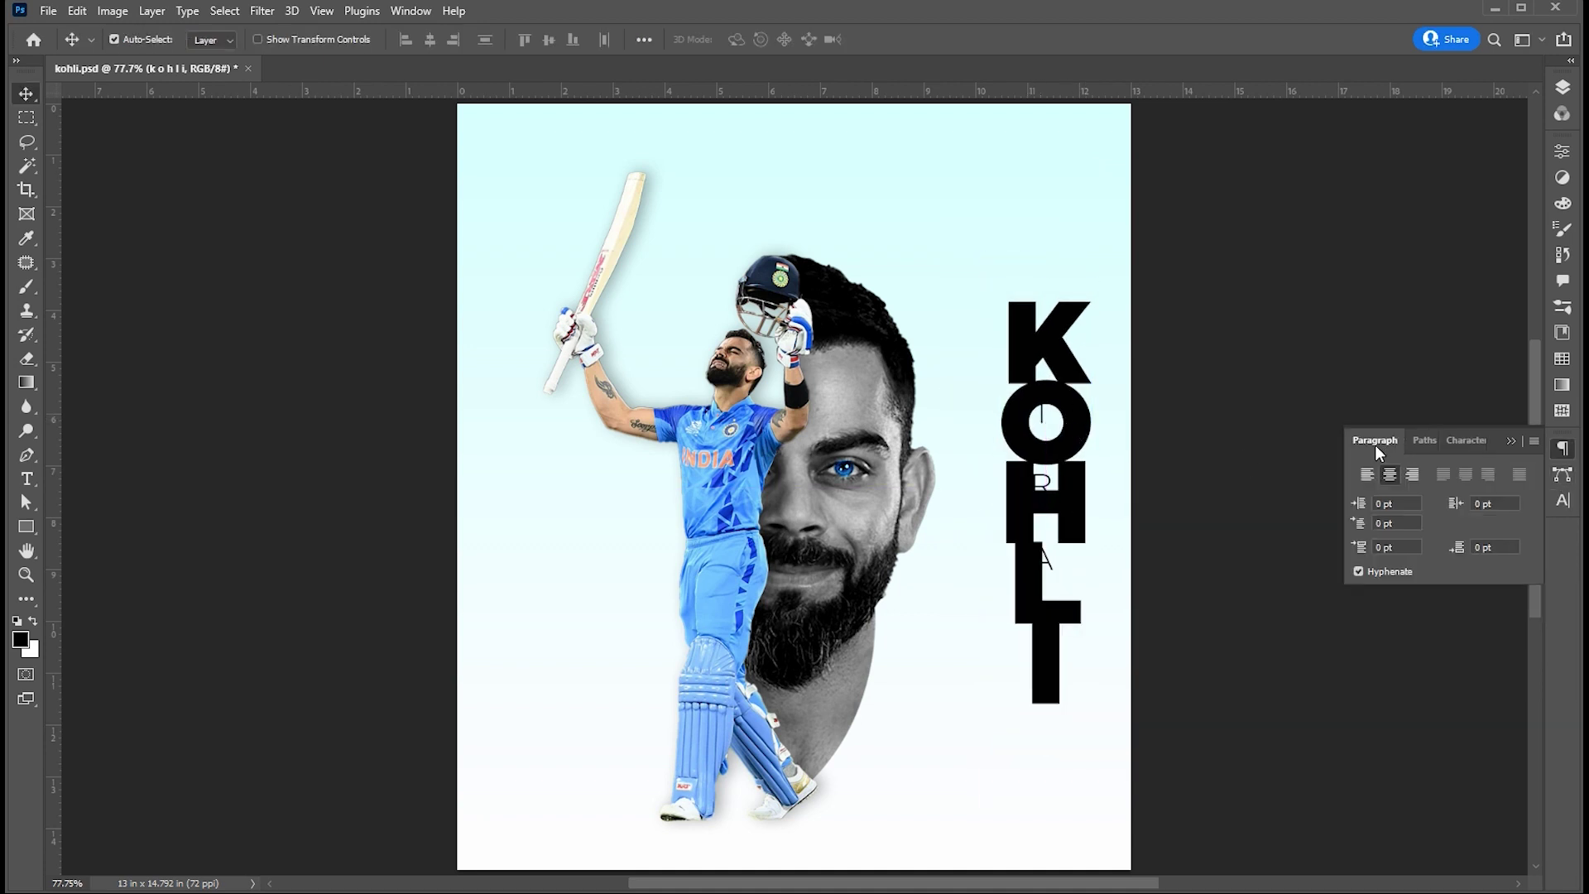
left_click(1563, 88)
left_click(1533, 136)
left_click_drag(1535, 159, 1430, 244)
left_click(1563, 81)
left_click(1564, 81)
Step: Enlarge the faded "KOHLI" text around "VIRAT" to about 199.56 pt
key("ctrl+t")
left_click_drag(1097, 279, 1109, 225)
key("Return")
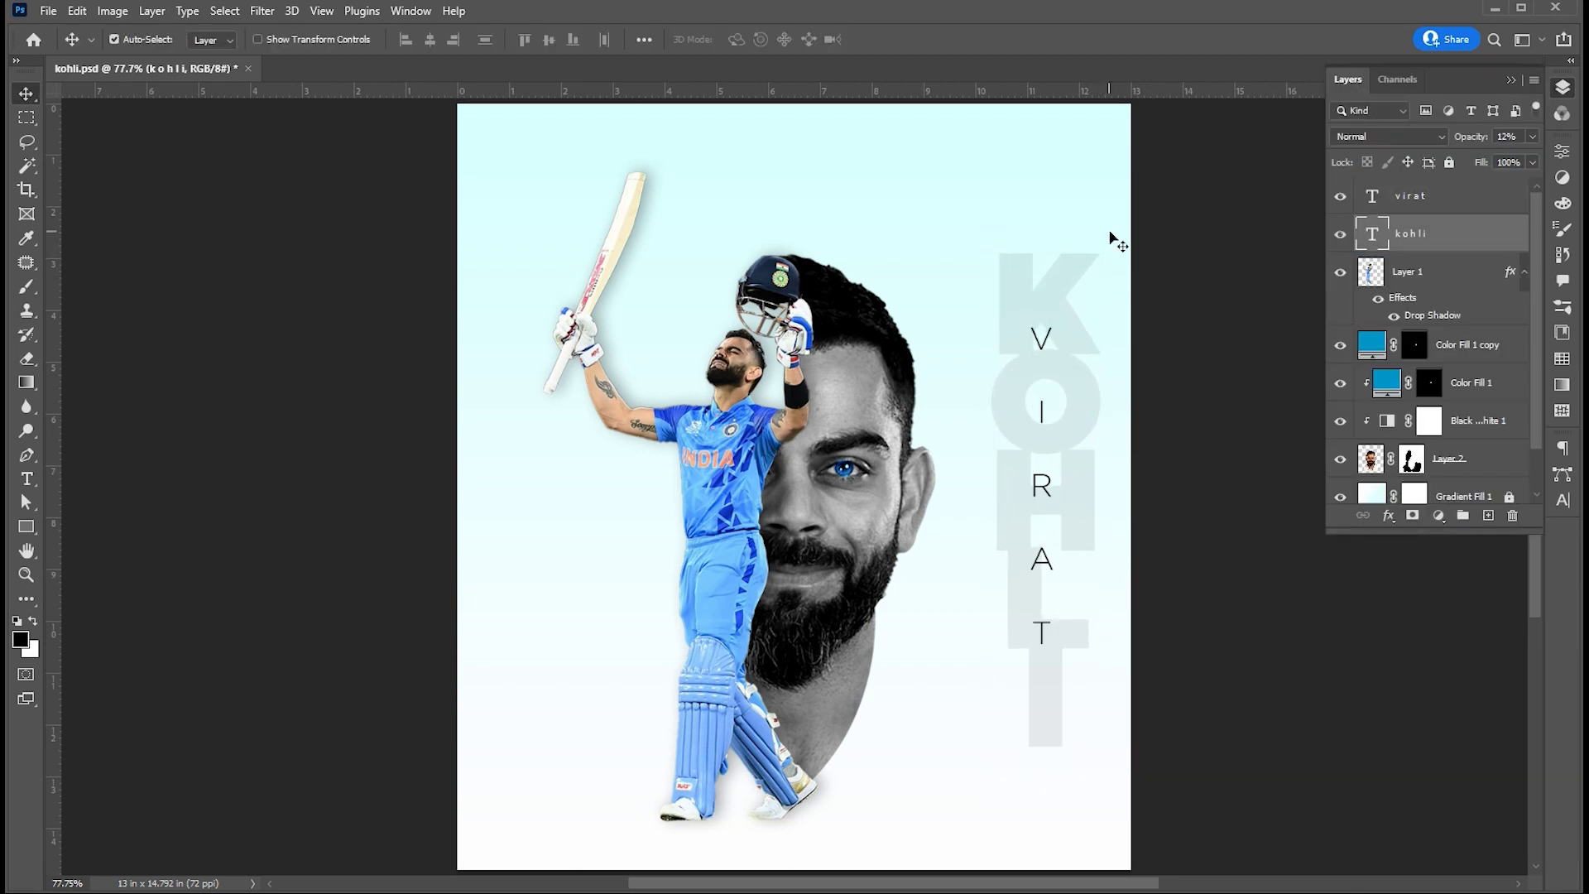
Step: Set the "KOHLI" text's leading to 200 pt to space out its letters
left_click(1563, 500)
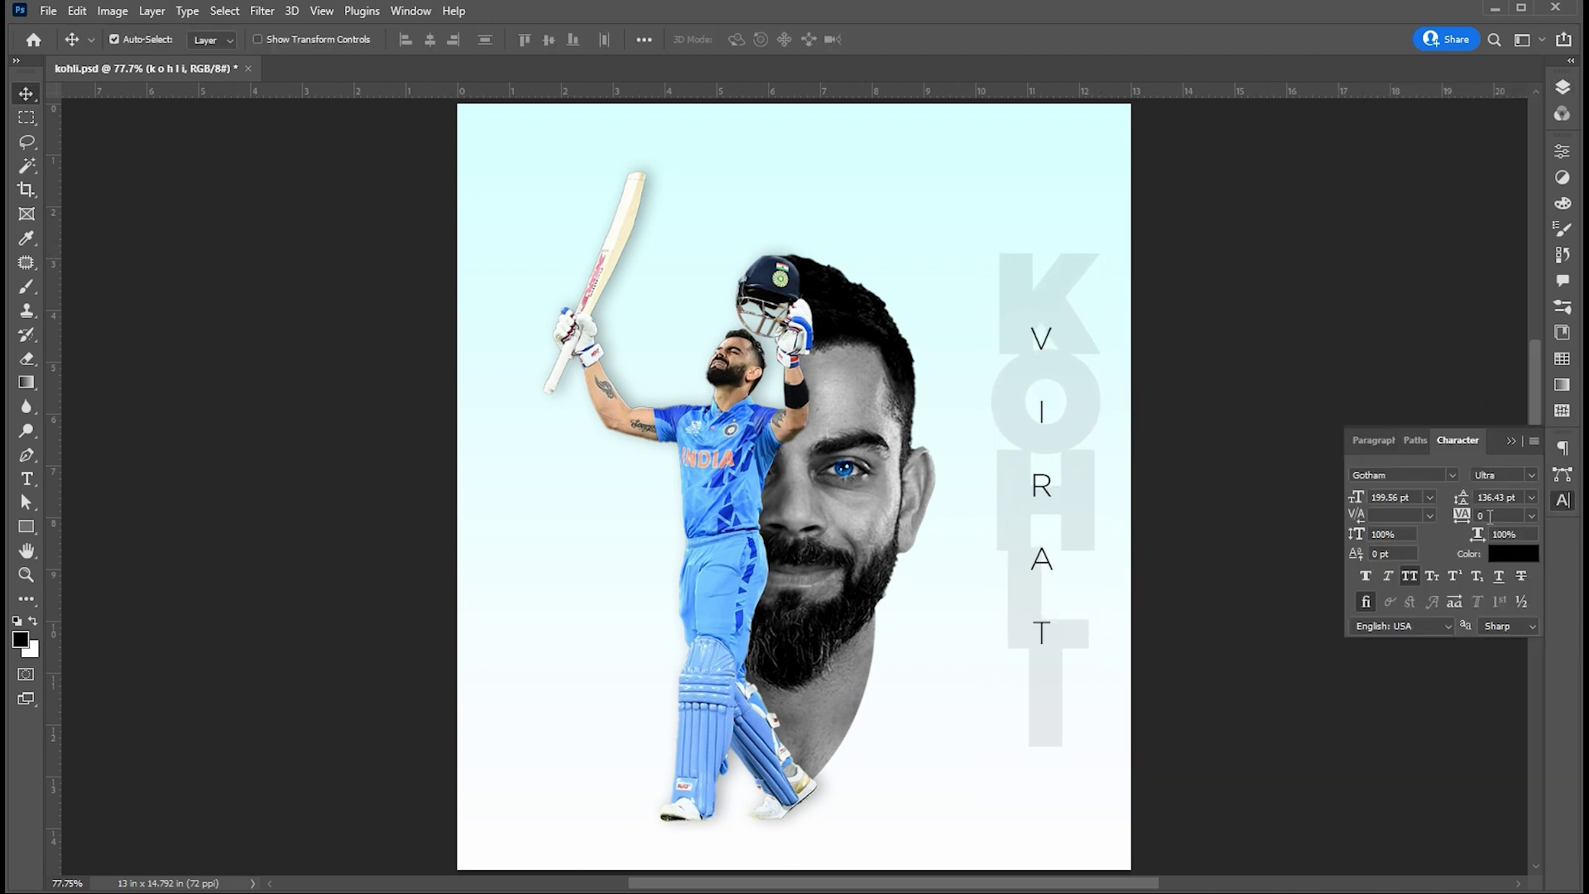
left_click(1504, 498)
type("200")
key("Return")
Step: Scale the "KOHLI" text down slightly and nudge it right behind "VIRAT"
key("ctrl+t")
mouse_move(1110, 238)
left_mouse_down()
mouse_move(1107, 156)
mouse_move(1083, 237)
left_mouse_up()
key("Return")
key("Right")
key("Right")
Step: Create a new empty layer directly above Layer 1
left_click(893, 557)
left_click(1562, 87)
left_click(1444, 283)
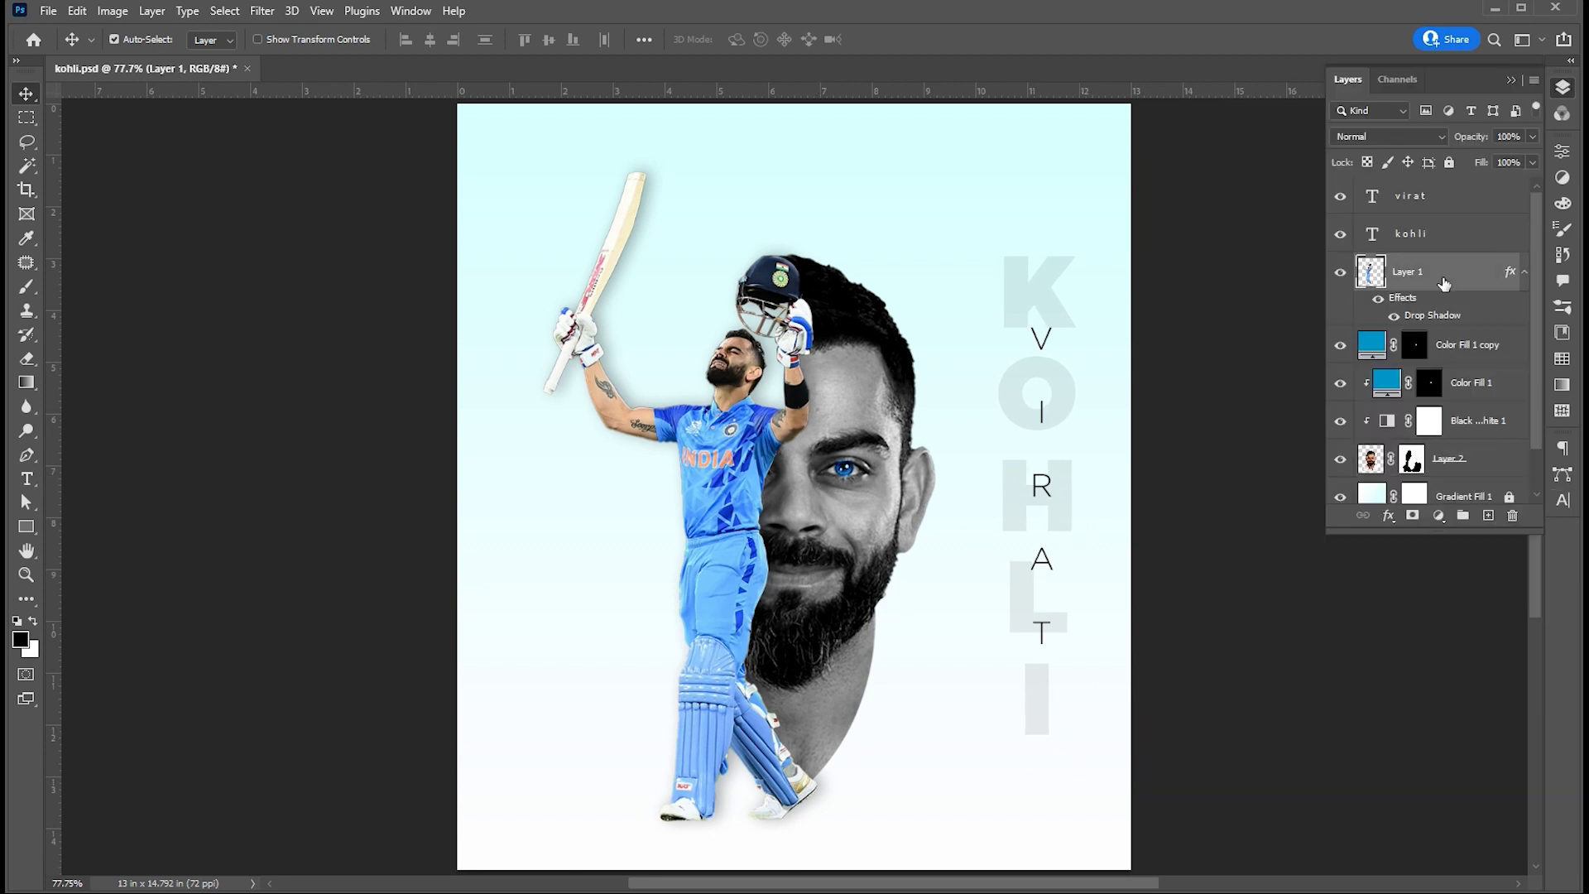
left_click(1488, 515)
Step: Paint a single black dab over the portrait with an 800 px Soft Round brush at 0% hardness
key("b")
left_click(141, 42)
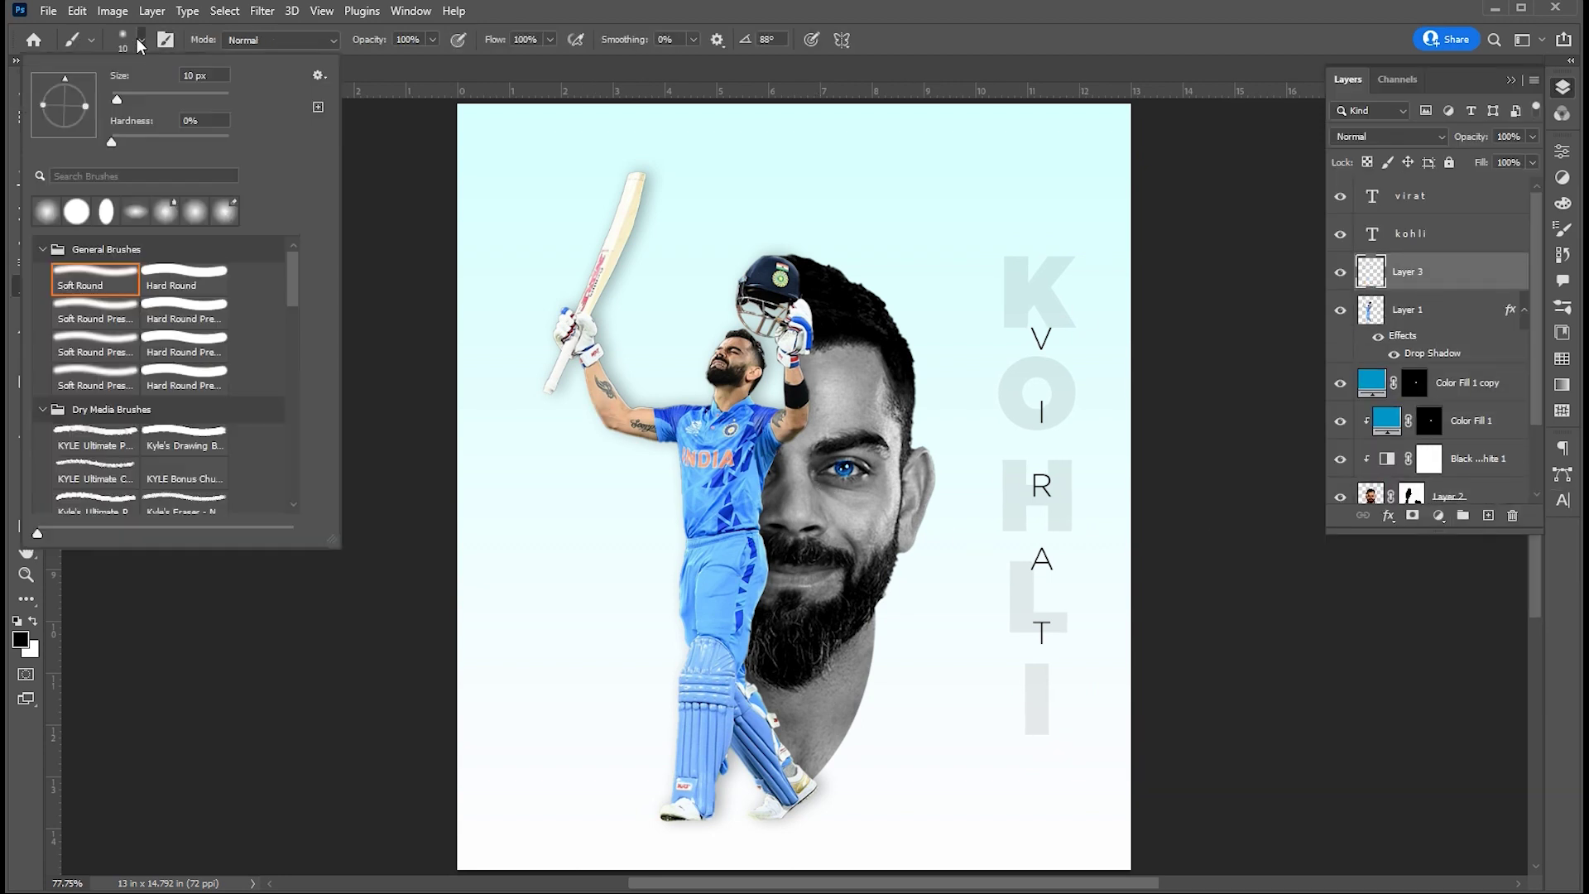
left_click(141, 42)
key("bracketright")
key("bracketright")
key("bracketright")
key("bracketright")
key("bracketright")
key("bracketright")
key("bracketright")
key("bracketright")
key("bracketright")
key("bracketright")
key("bracketright")
key("bracketright")
key("bracketright")
key("bracketright")
key("bracketright")
key("bracketright")
key("bracketright")
key("bracketright")
key("bracketright")
key("bracketright")
left_click(795, 414)
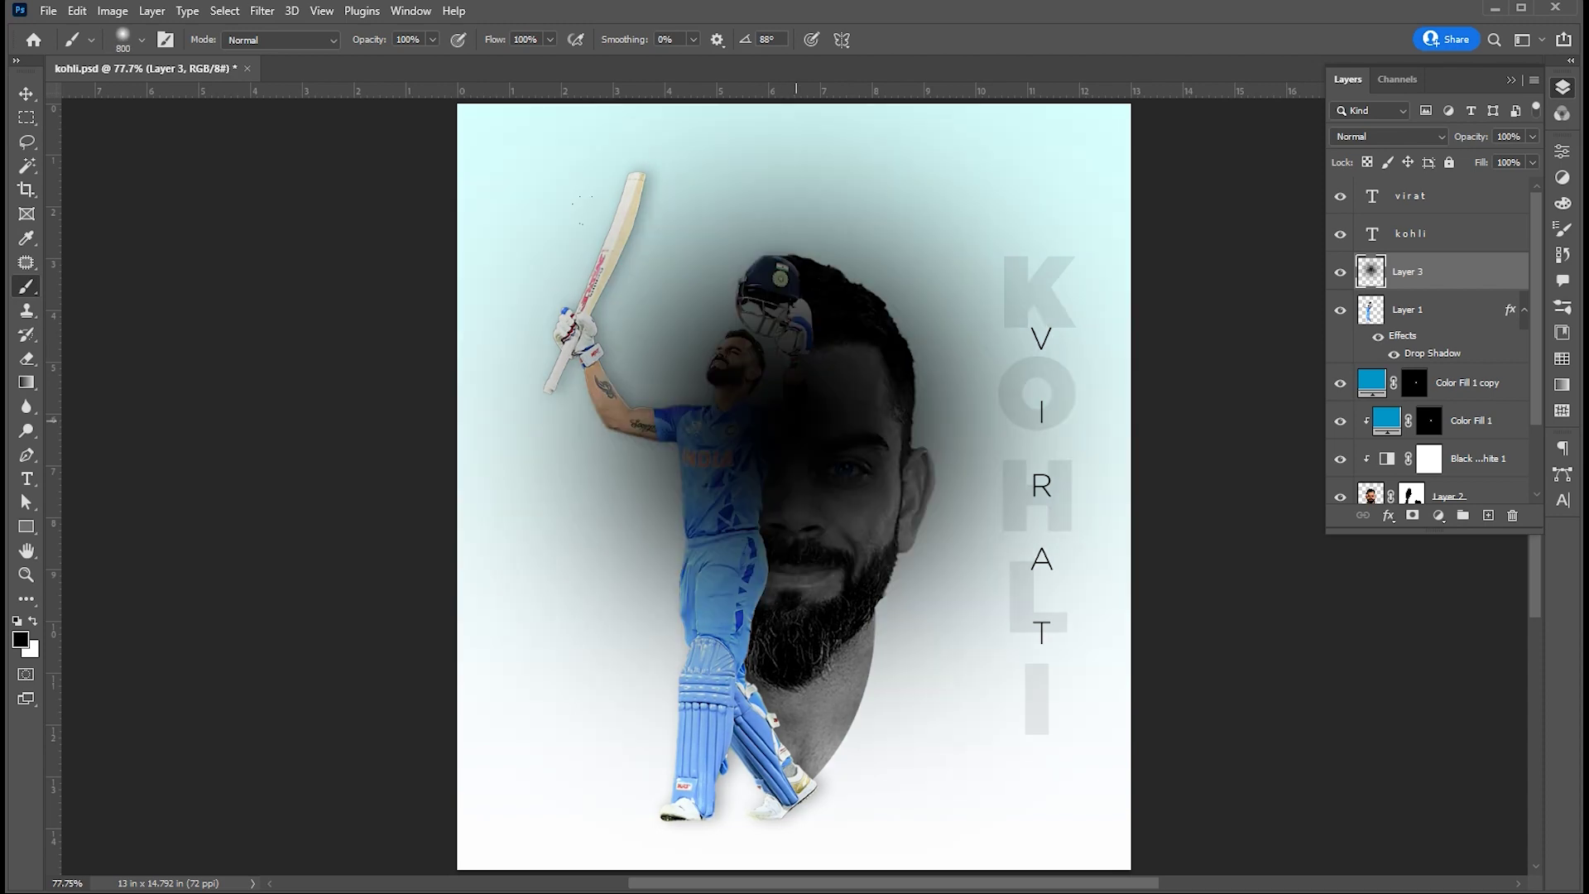
Step: Squash and narrow the black dab into a thin ground shadow under the cricketer's feet, and move its layer beneath Layer 1
key("ctrl+t")
left_click_drag(810, 261, 803, 820)
mouse_move(1132, 846)
left_mouse_down()
mouse_move(922, 854)
mouse_move(839, 825)
mouse_move(927, 810)
left_mouse_up()
key("Return")
key("ctrl+bracketleft")
key("ctrl+t")
key("Return")
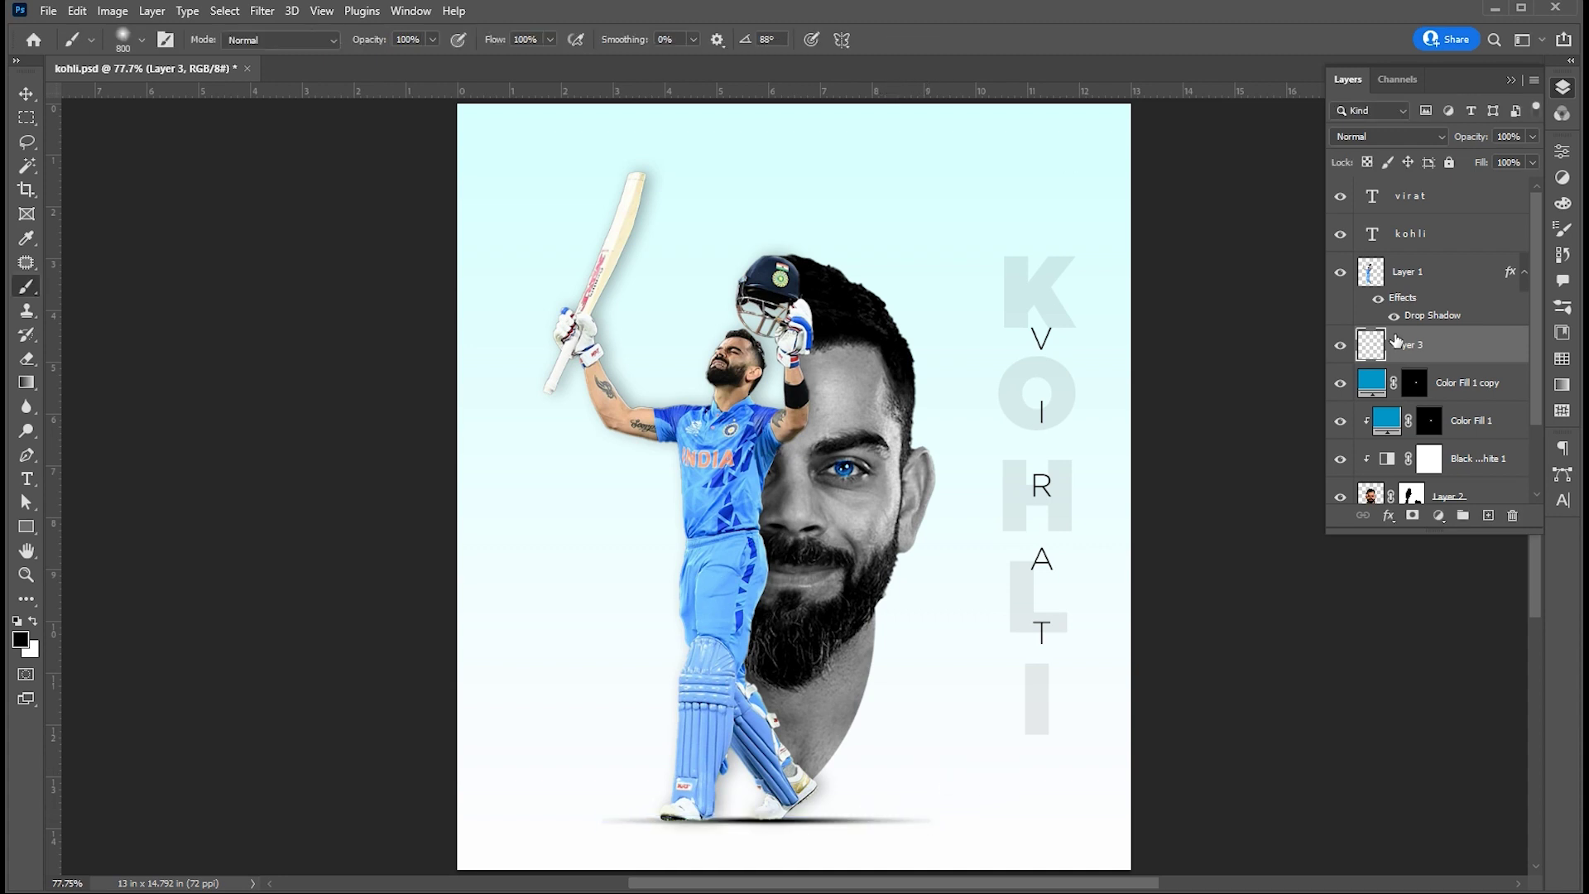